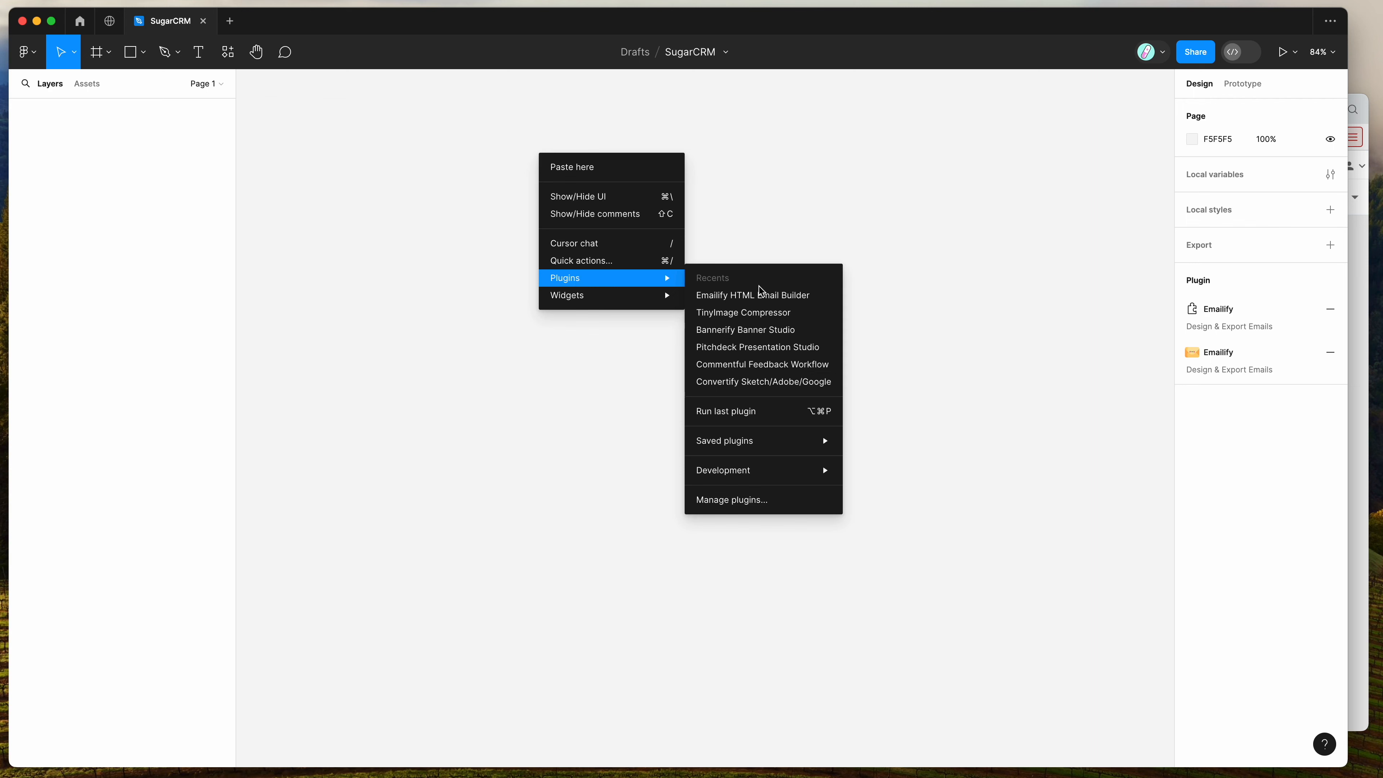
Launch the Emailify HTML Email Builder plugin from the saved plugins.
mouse_move(756, 444)
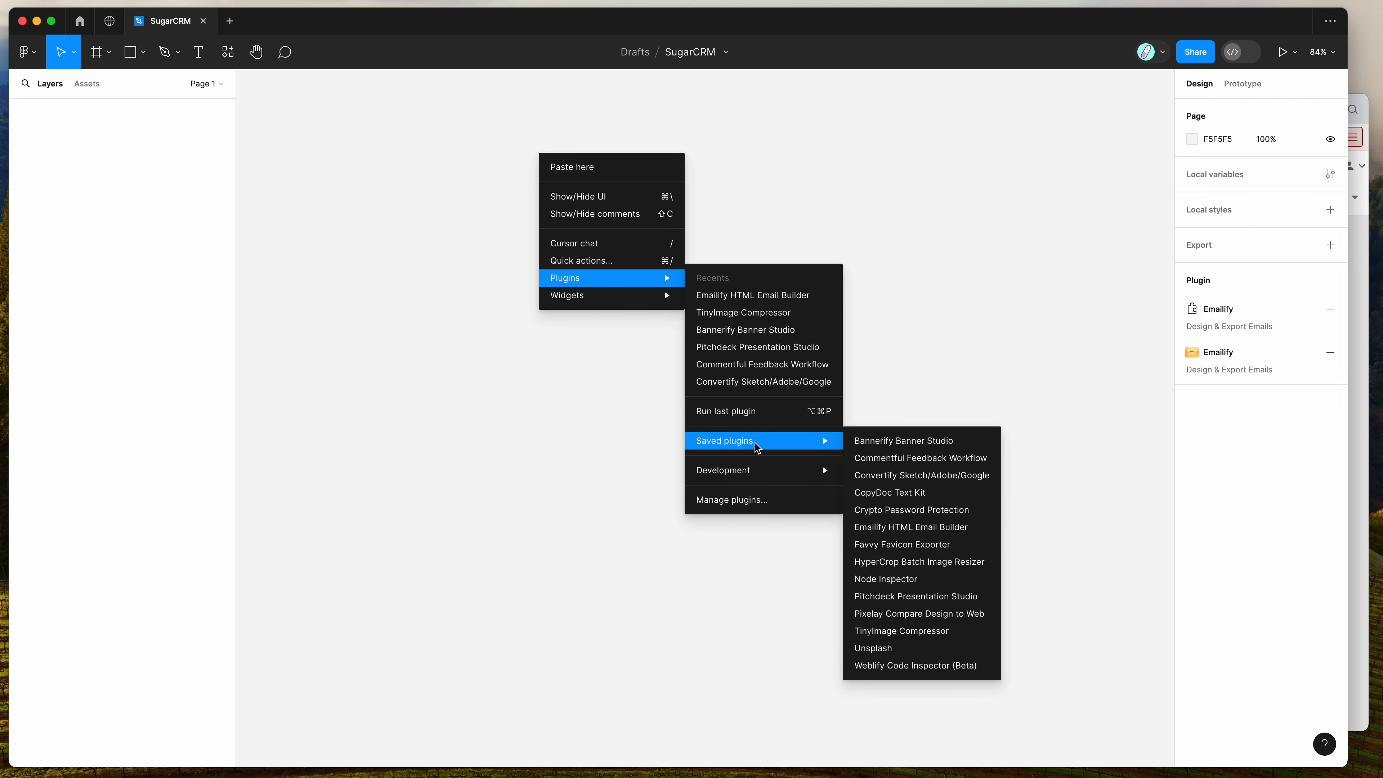
left_click(886, 527)
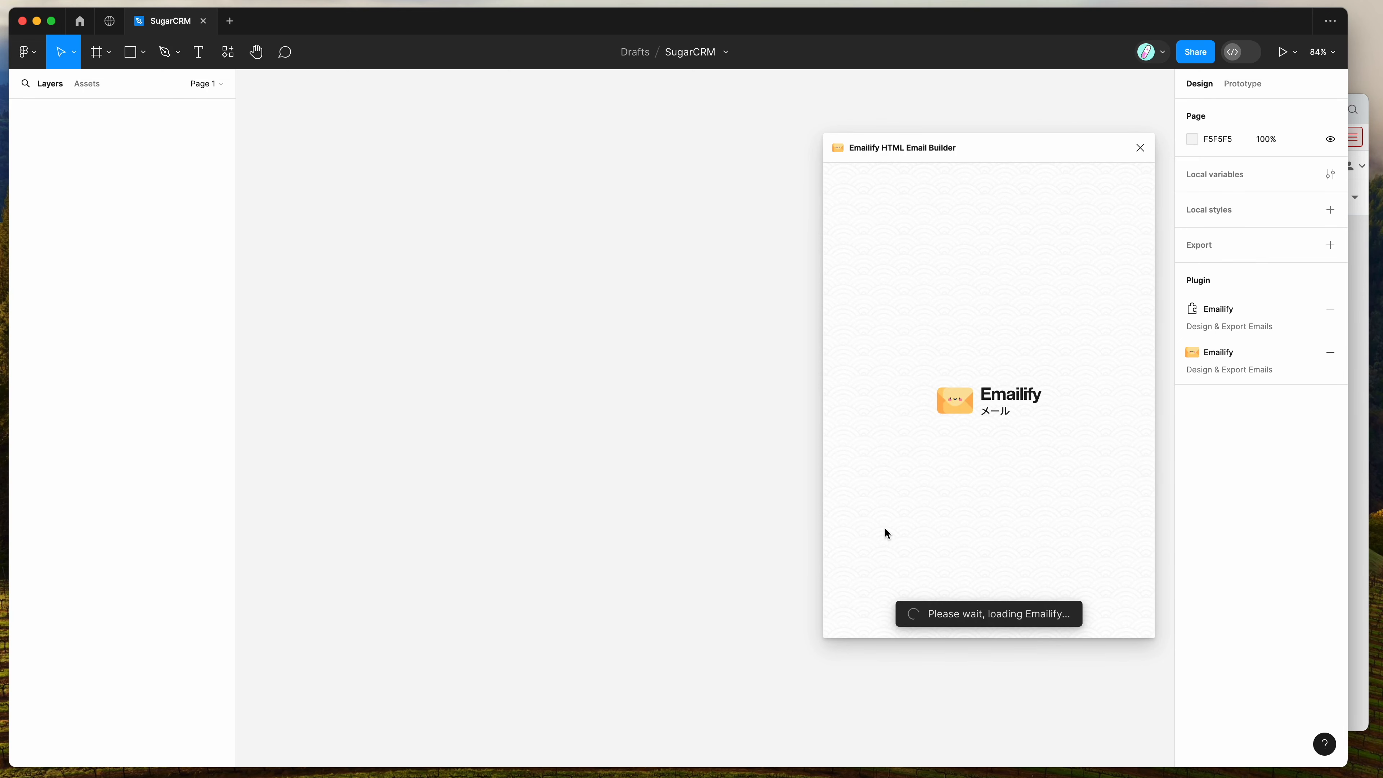
left_click(881, 496)
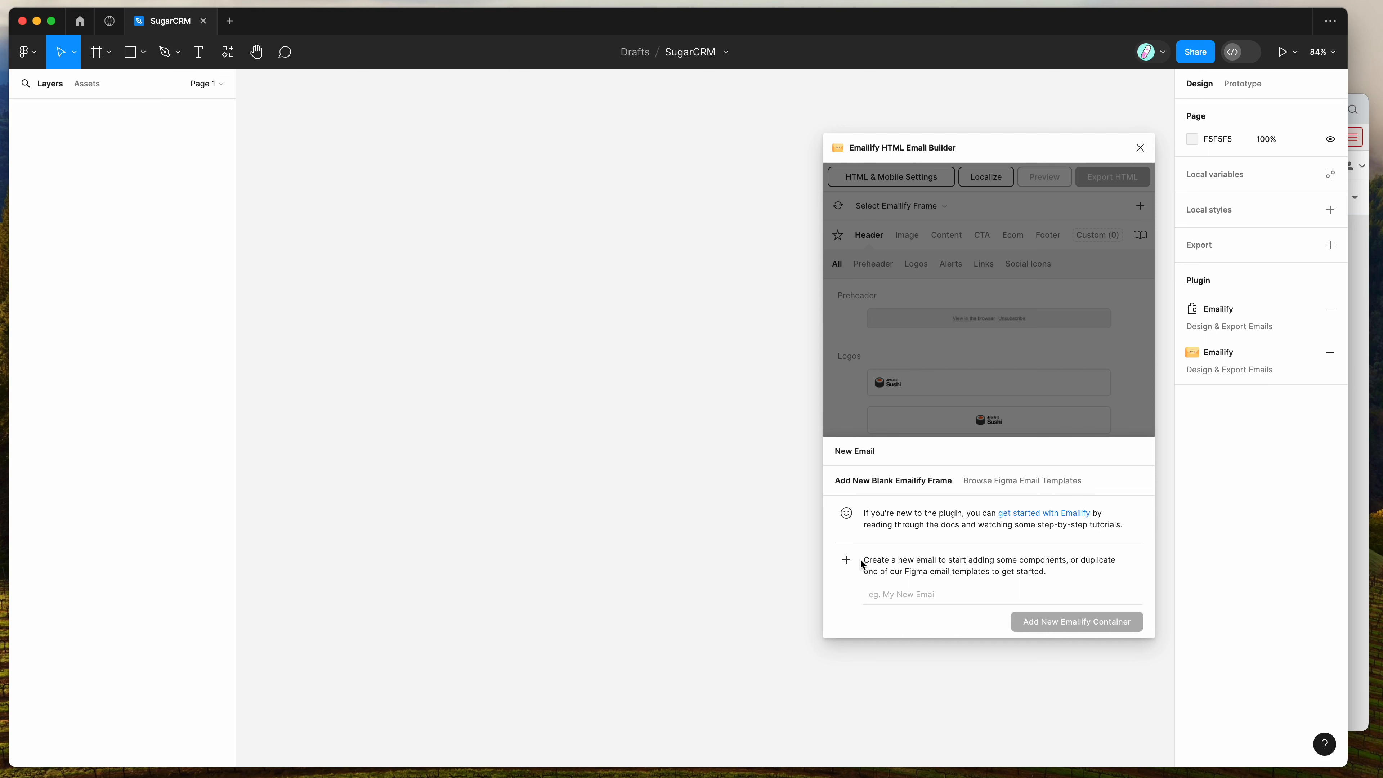
Create a new blank Emailify frame named "Example SugarCRM Template".
left_click(894, 595)
type("Example S")
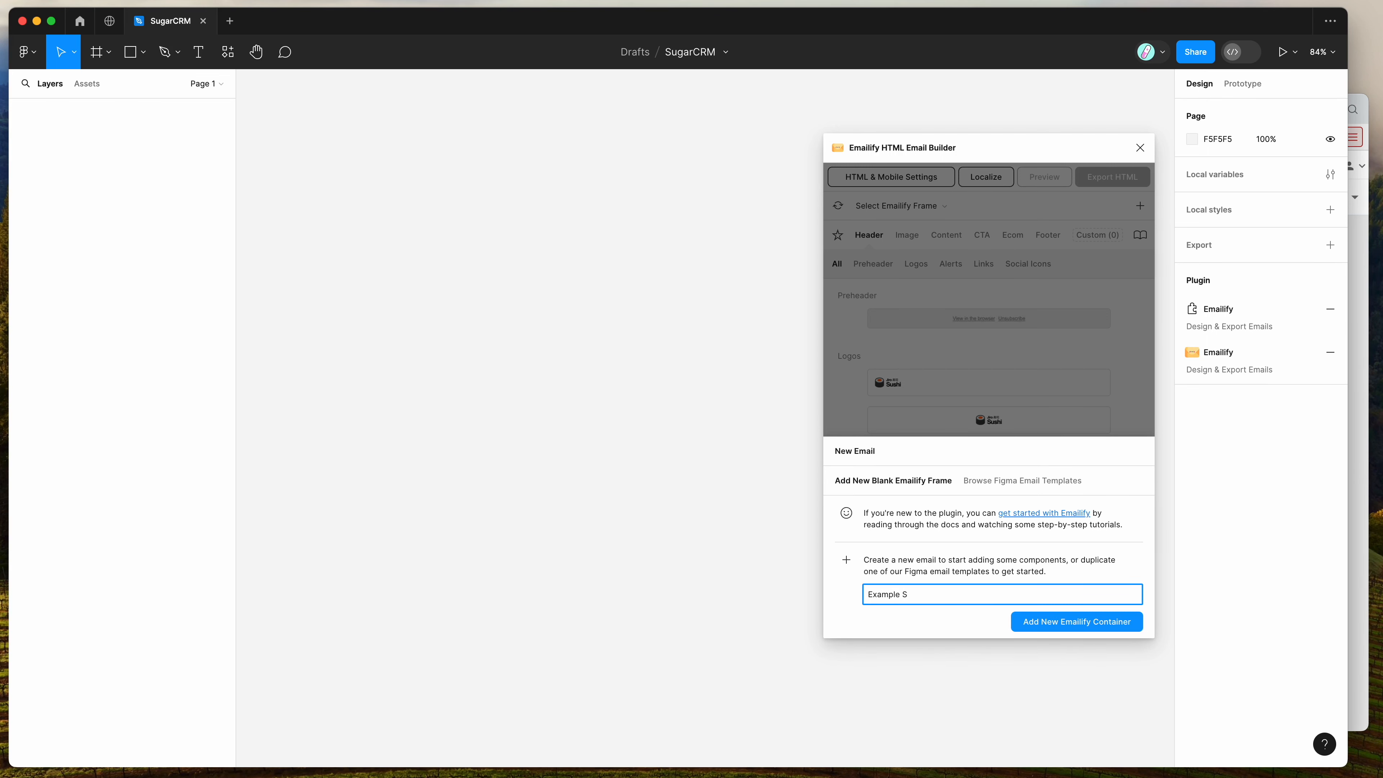
type("ugarCRM Template")
left_click(1072, 624)
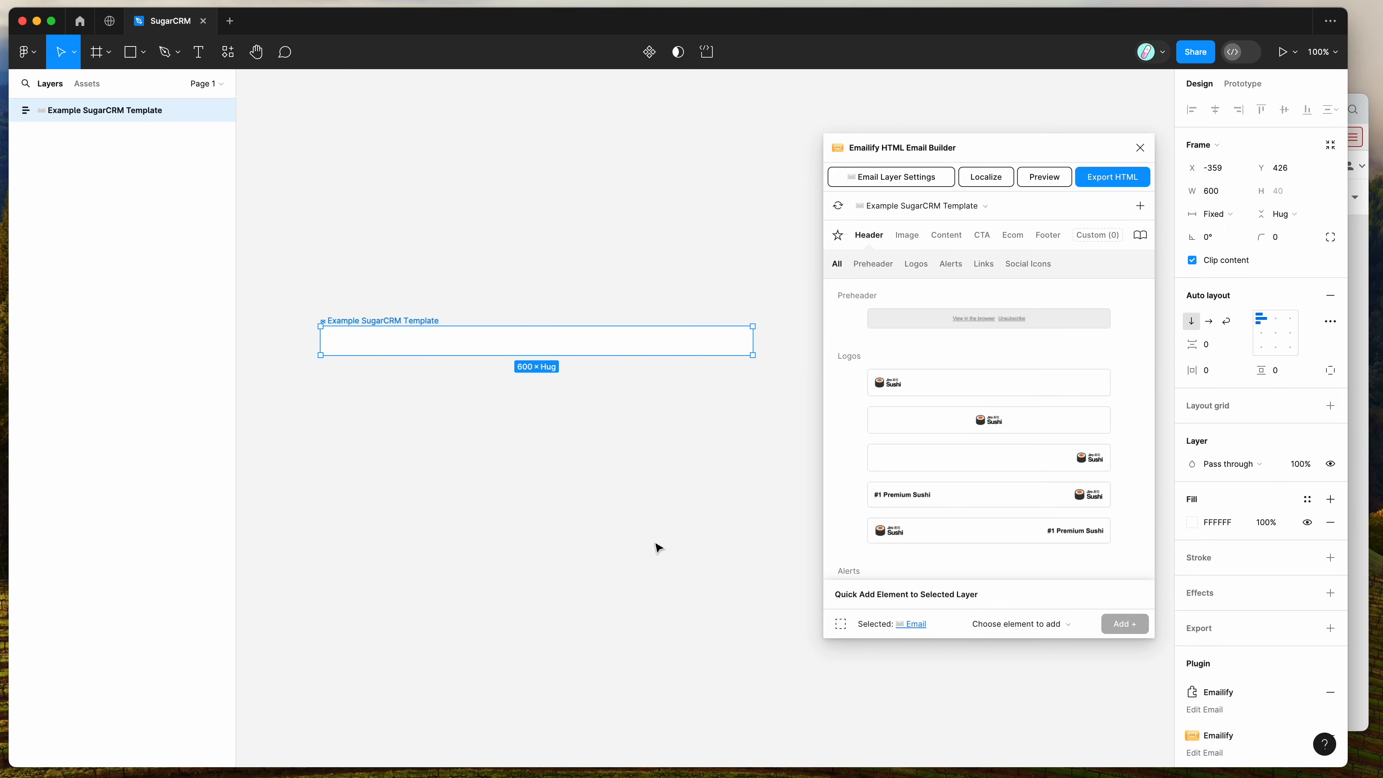
Add the centred logo header and the centred heading with paragraph text component to the email.
left_click(944, 428)
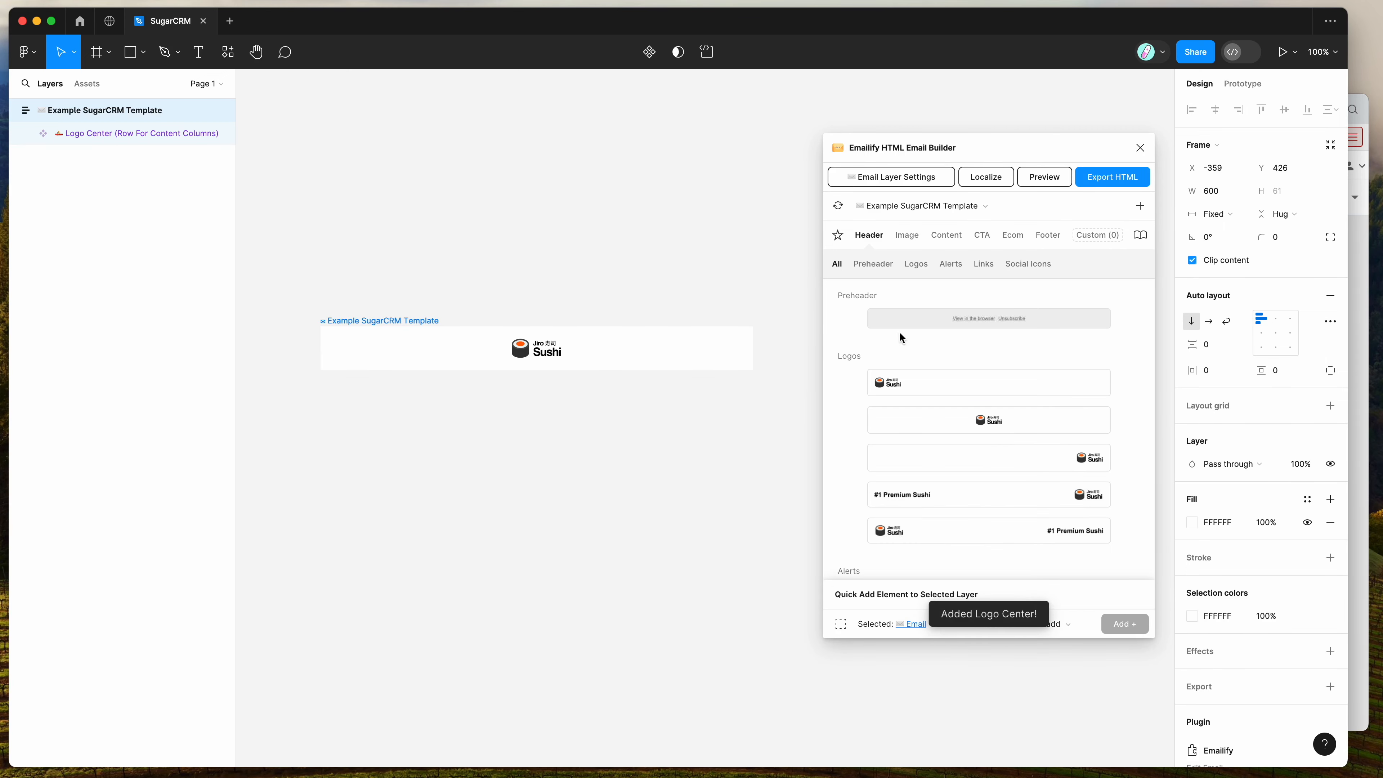
left_click(941, 238)
scroll(939, 330, "down", 1)
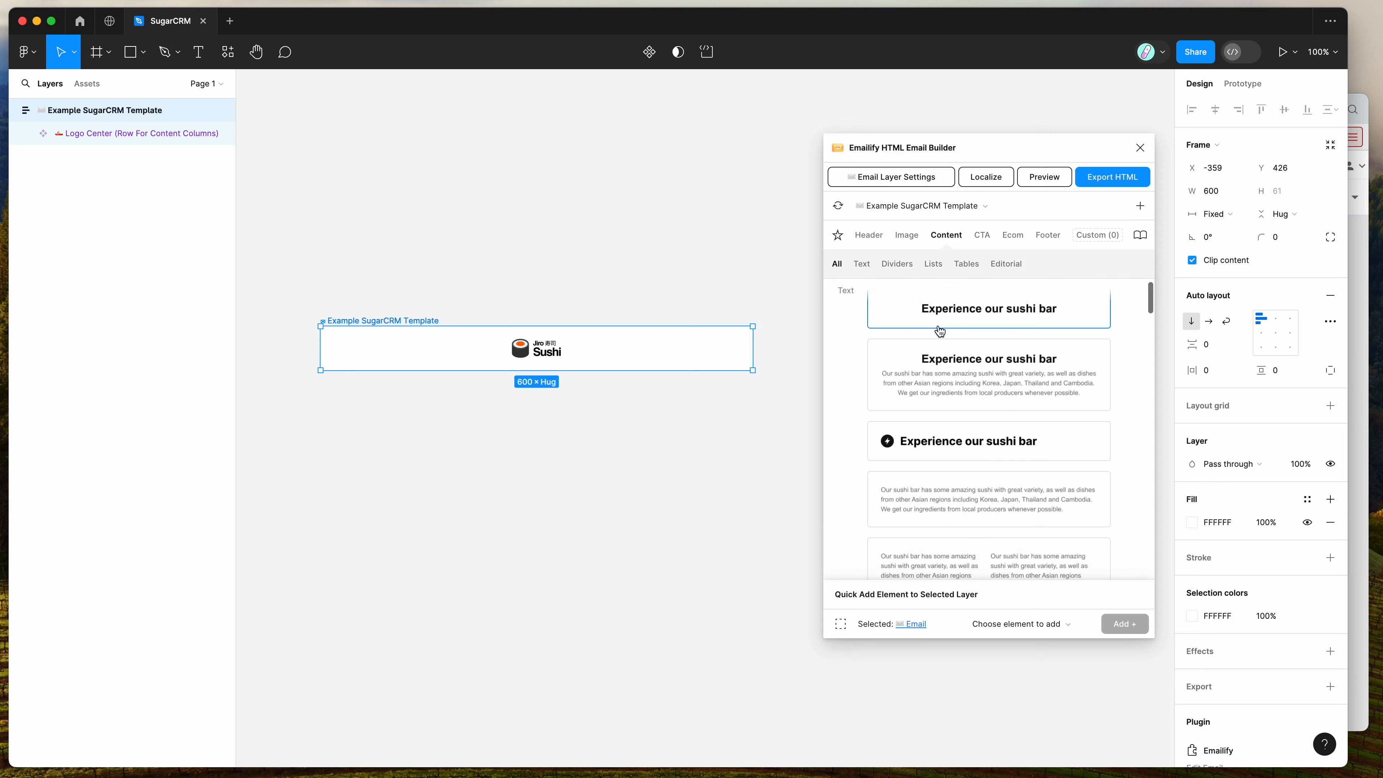
left_click(926, 390)
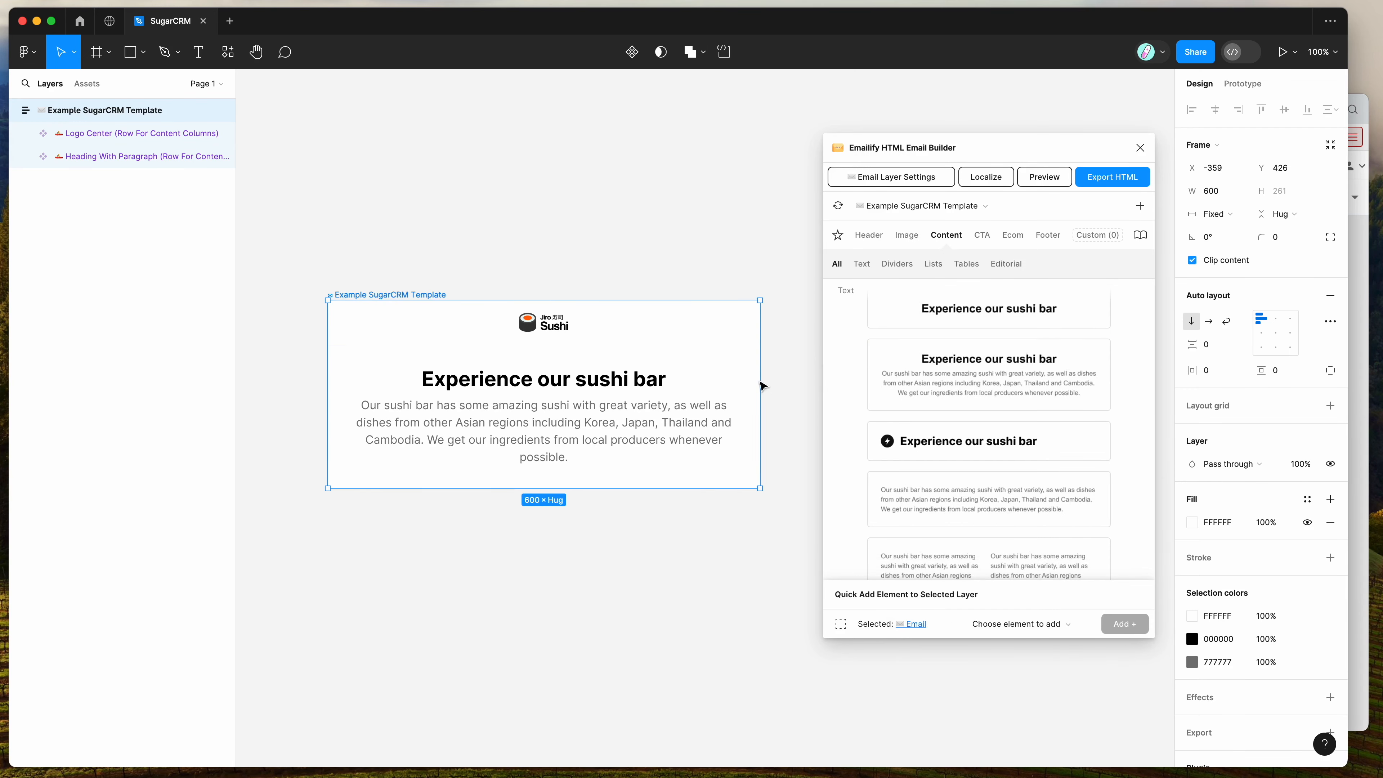
Add the "Welcome to Jiro" call-to-action hero and move it between the logo and the heading with paragraph.
left_click(742, 380)
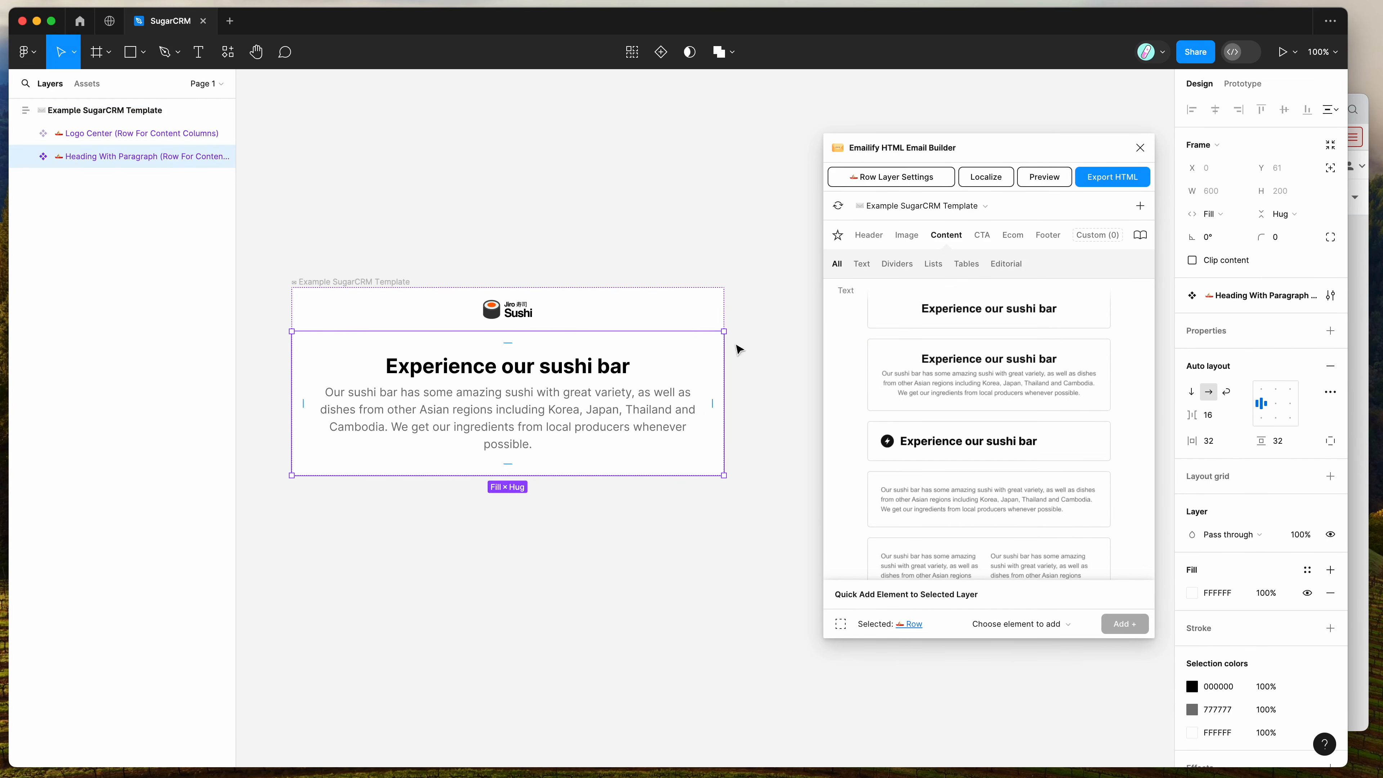
left_click(983, 236)
scroll(988, 414, "down", 1)
left_click(988, 474)
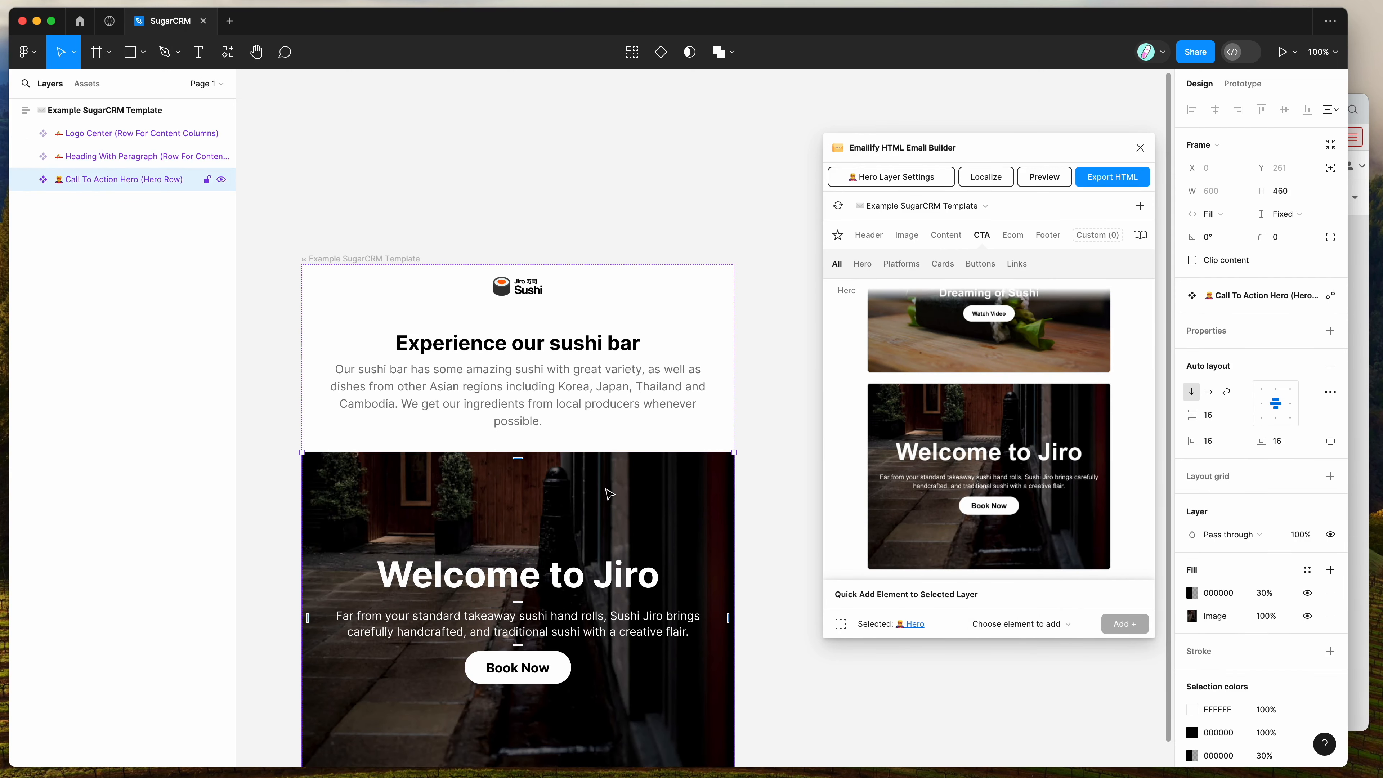
left_click_drag(610, 493, 608, 376)
scroll(609, 376, "down", 3)
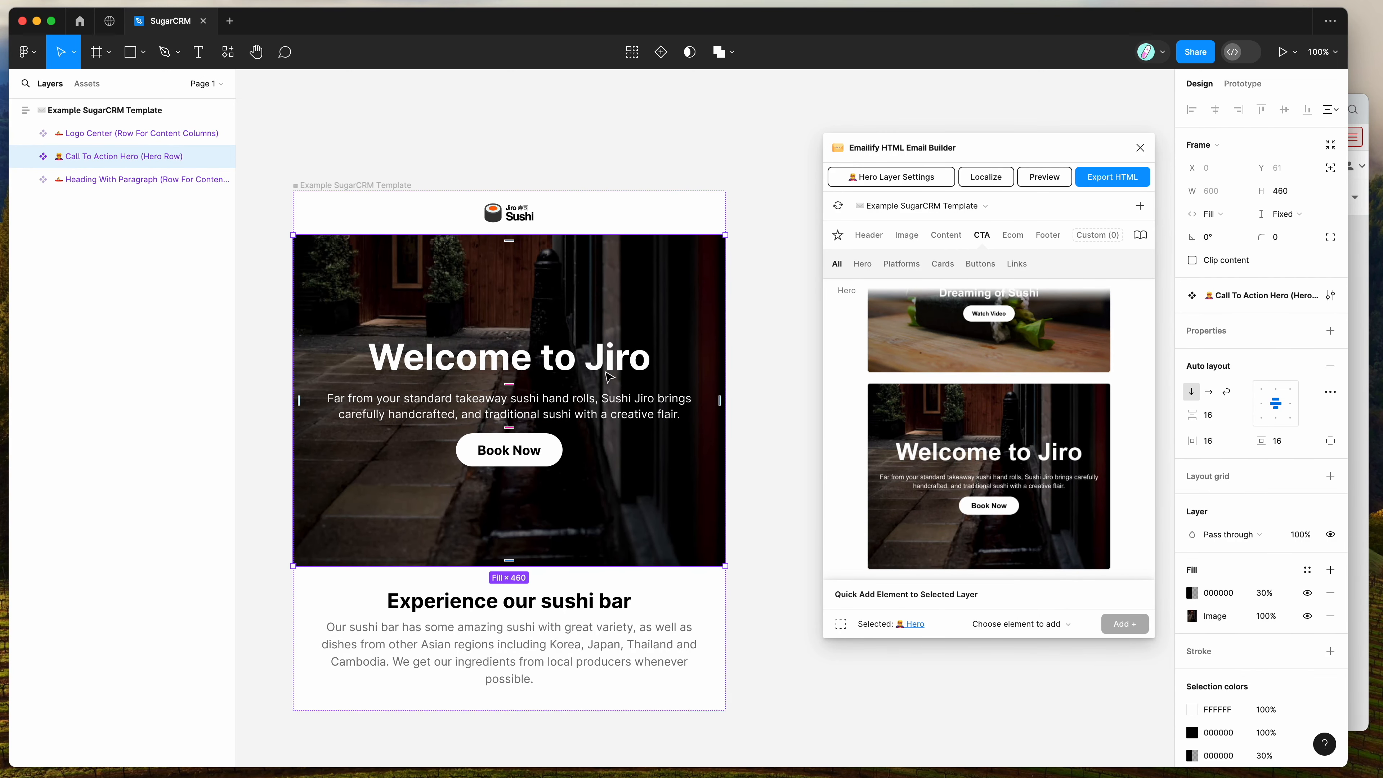
scroll(608, 377, "up", 1)
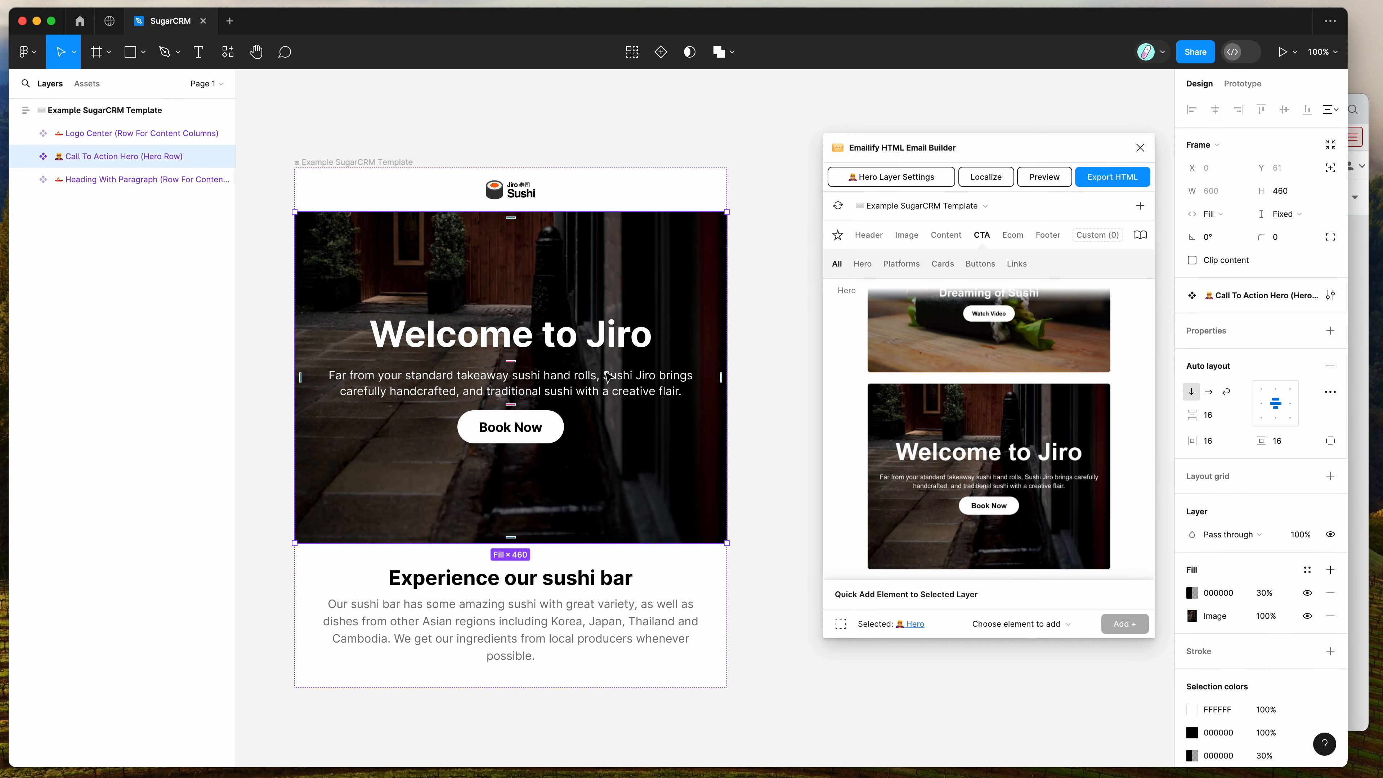
scroll(609, 376, "left", 1)
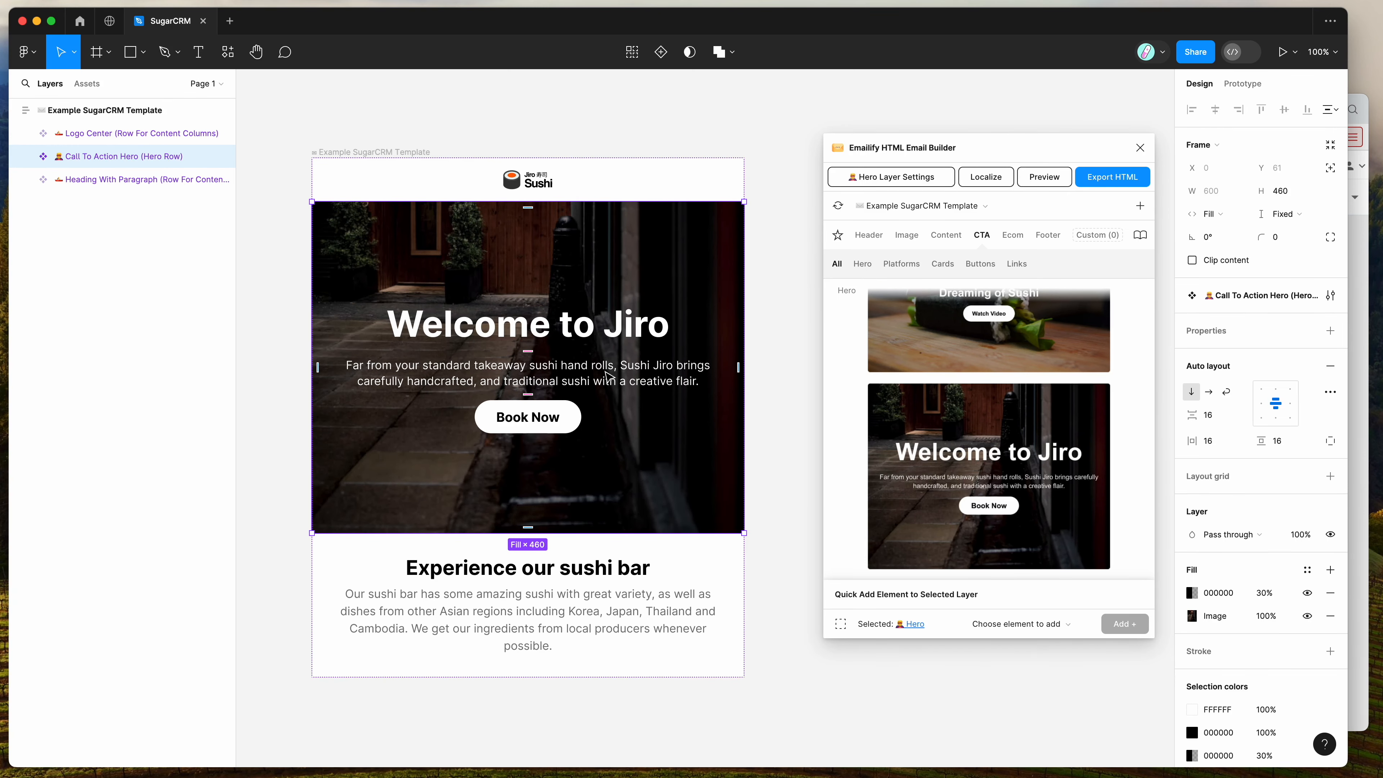
left_click(777, 413)
scroll(777, 412, "down", 1)
scroll(777, 412, "up", 1)
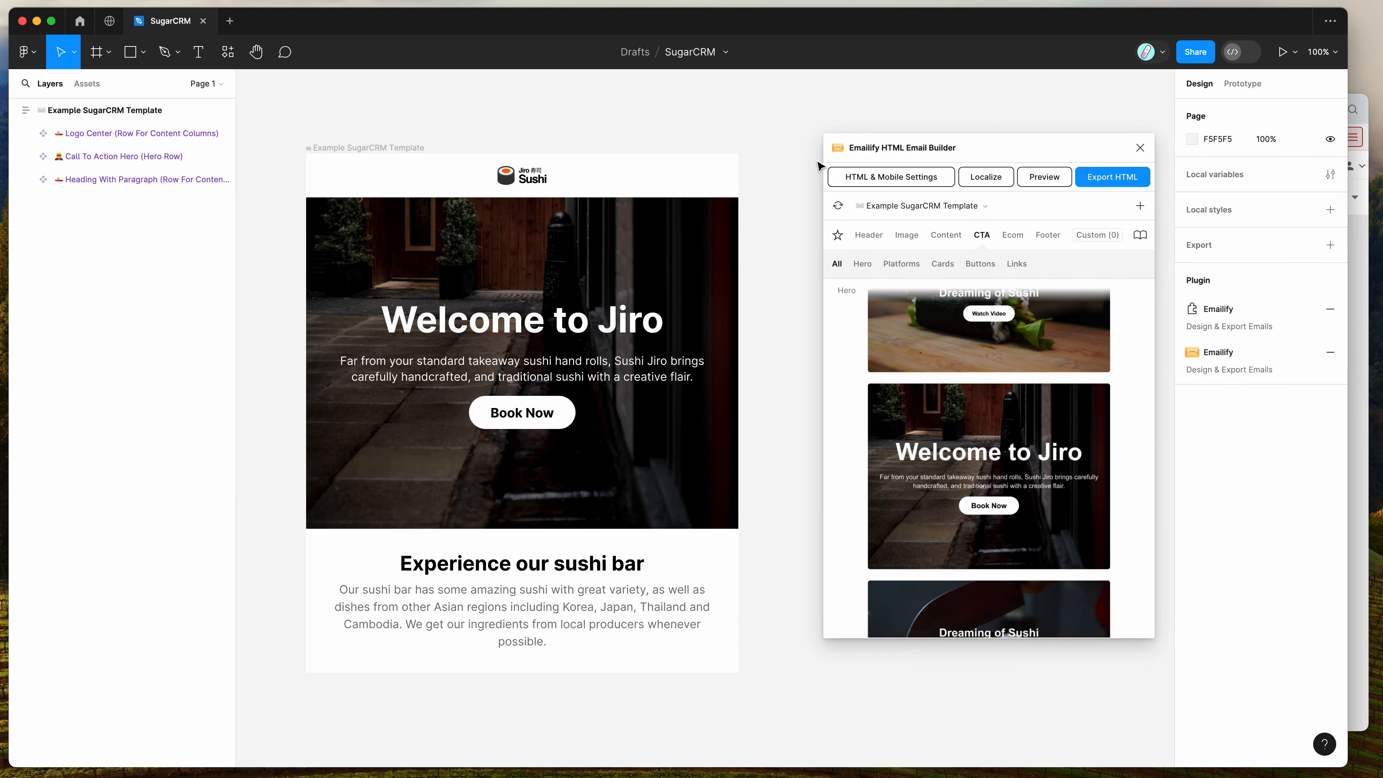
scroll(852, 353, "up", 2)
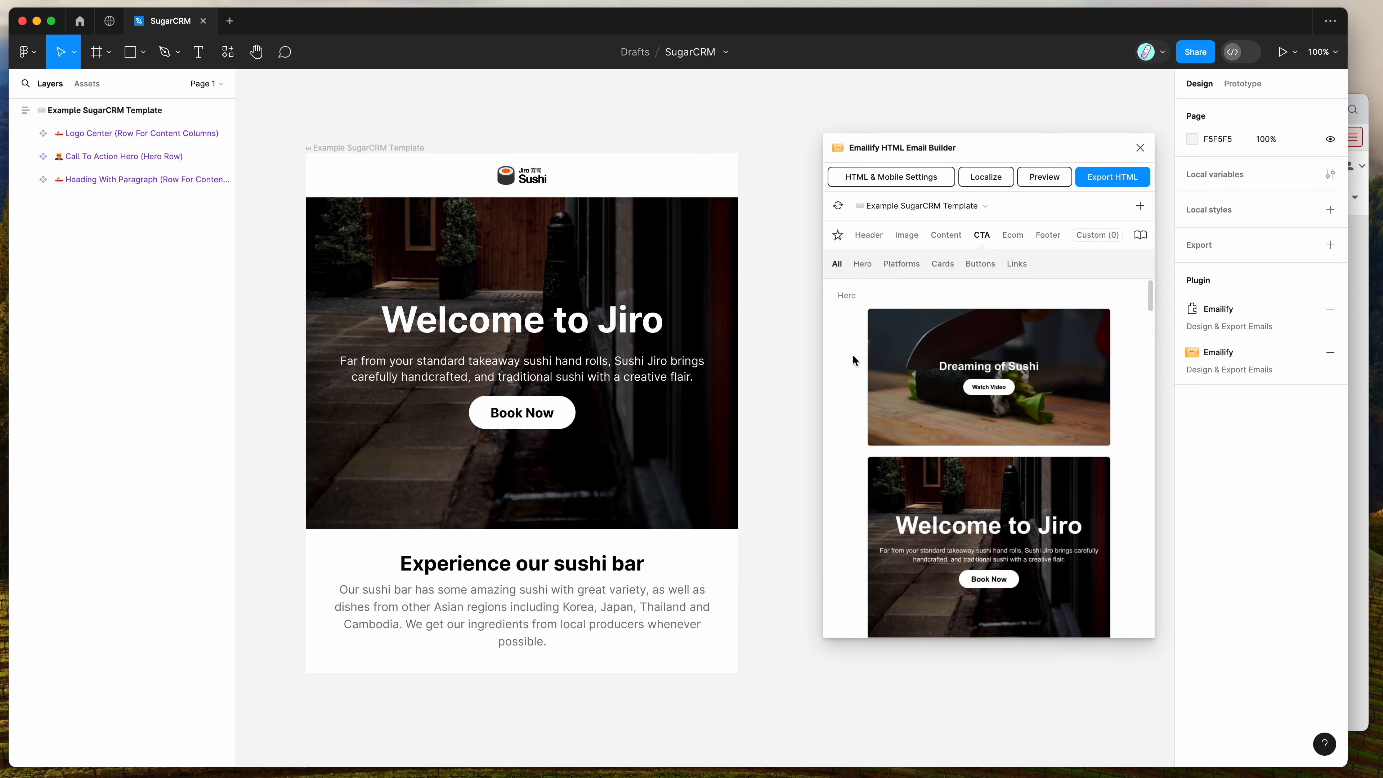
scroll(772, 345, "down", 1)
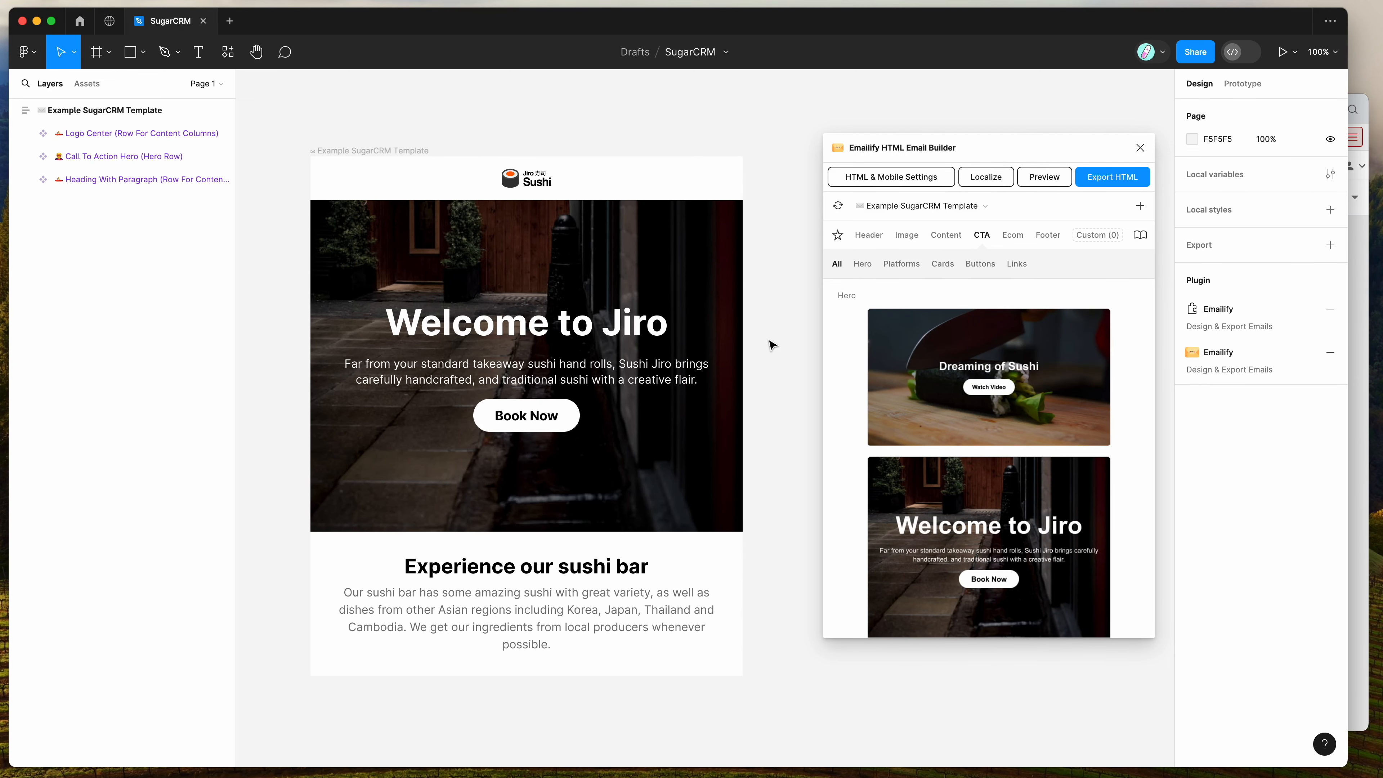
scroll(772, 332, "up", 1)
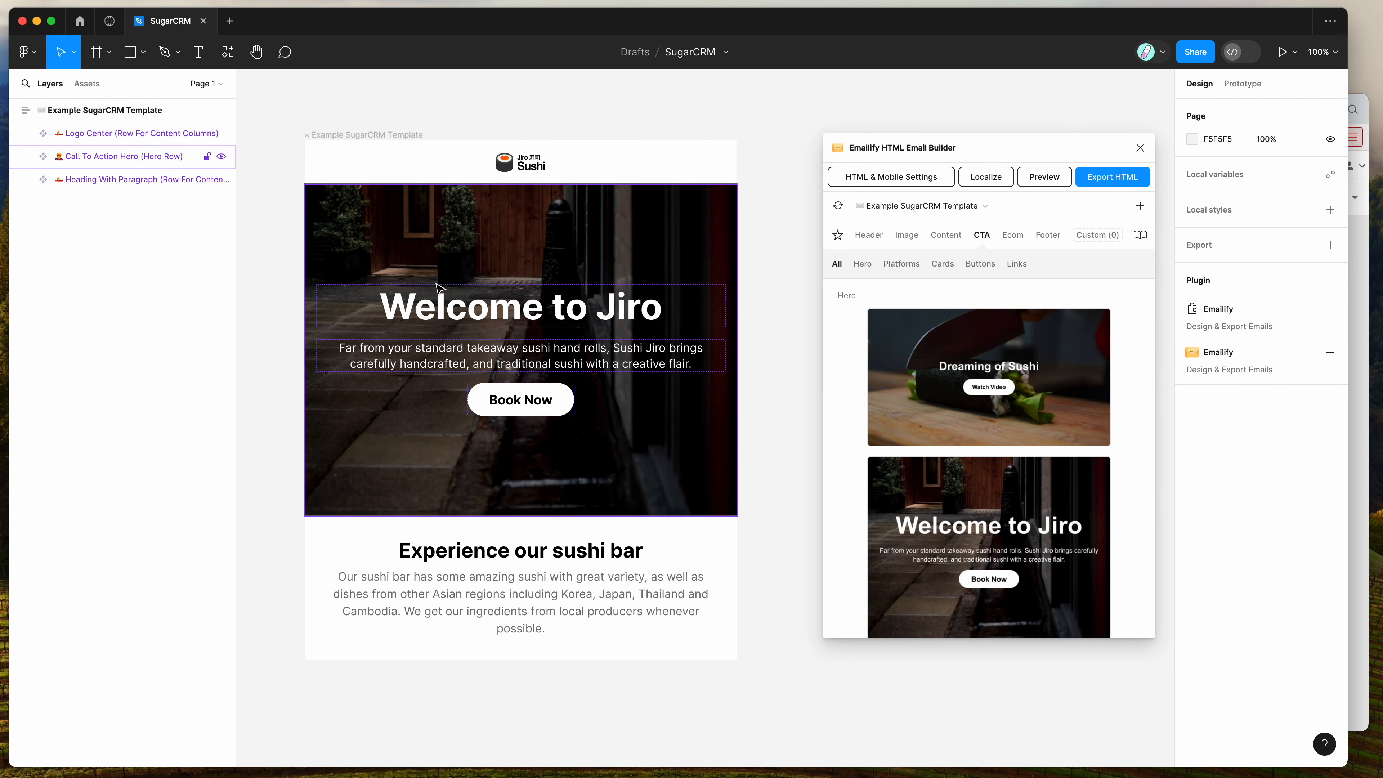
scroll(697, 491, "right", 2)
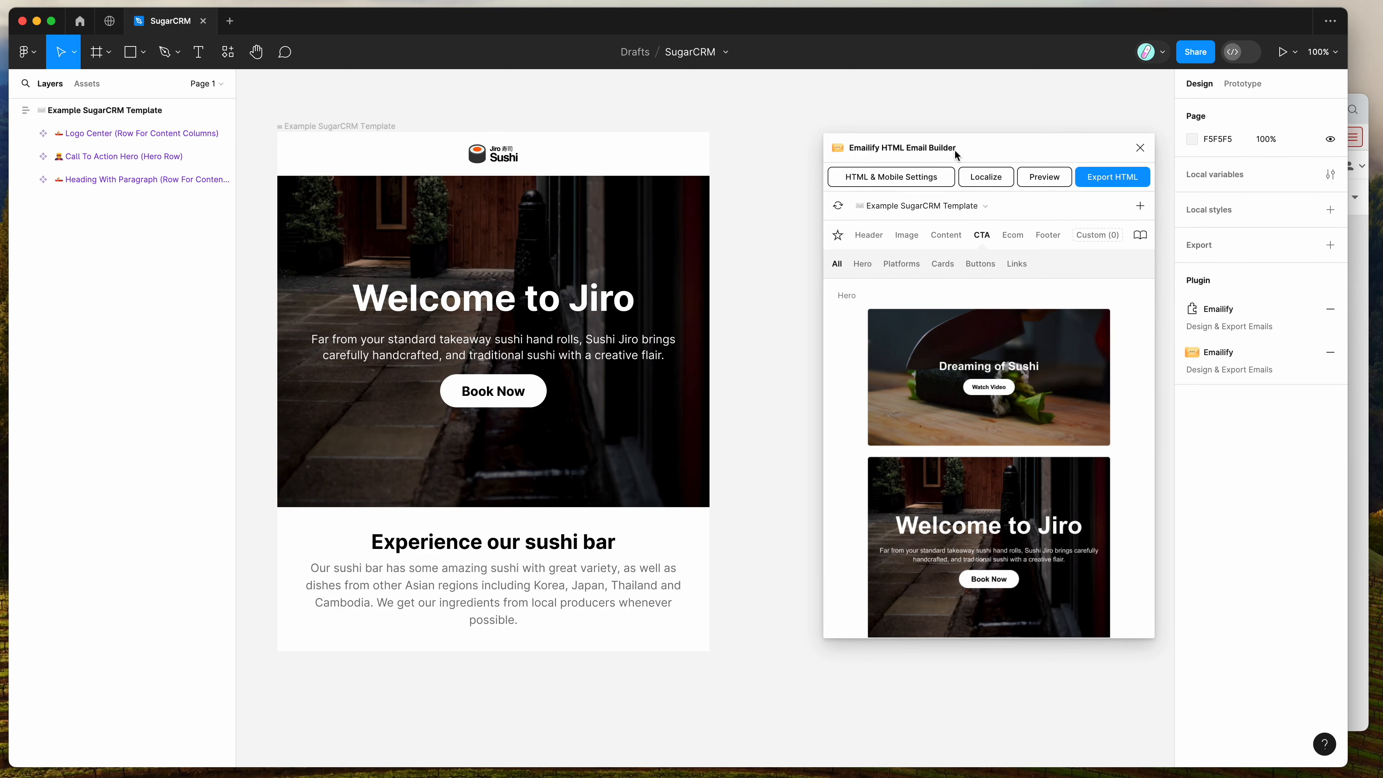
Add the SugarCRM platform footer at the end of the email.
left_click(1045, 234)
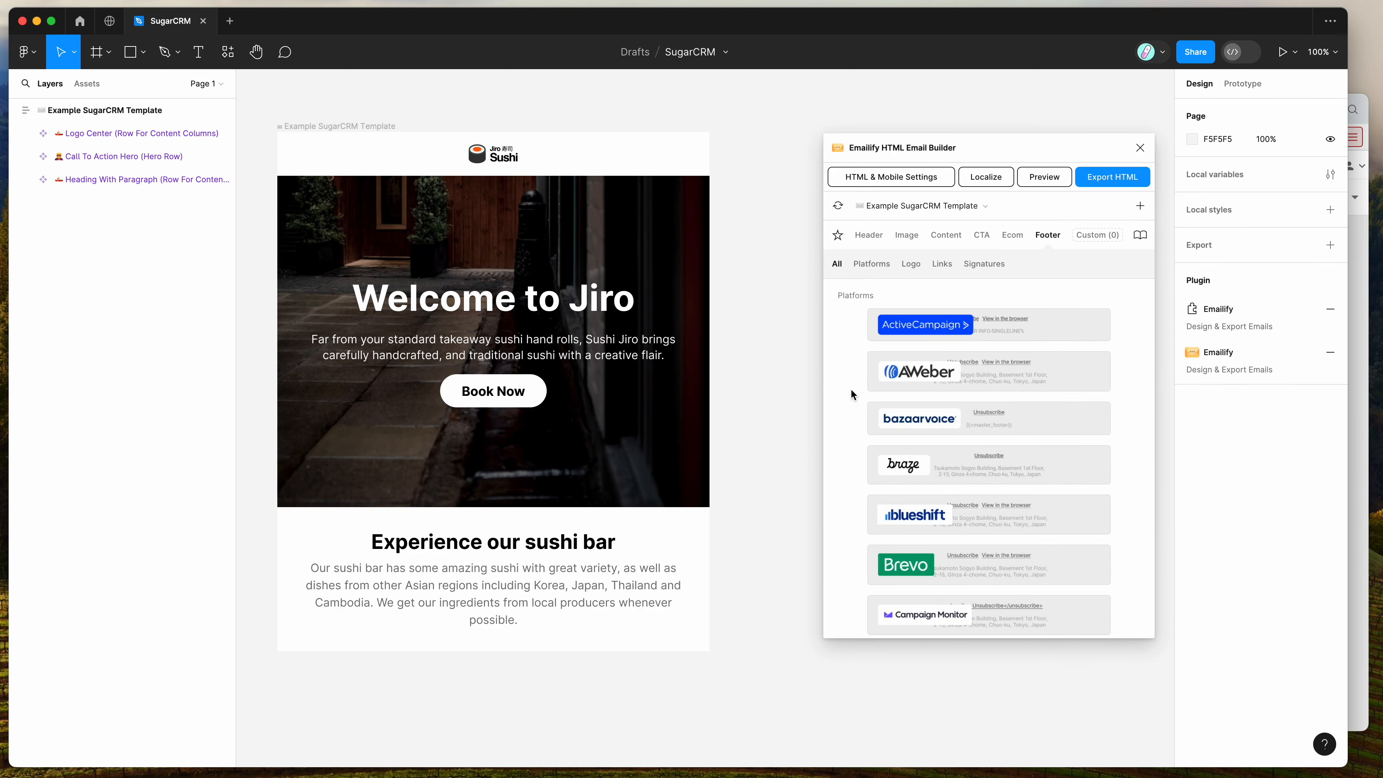
scroll(850, 389, "down", 15)
scroll(850, 389, "down", 10)
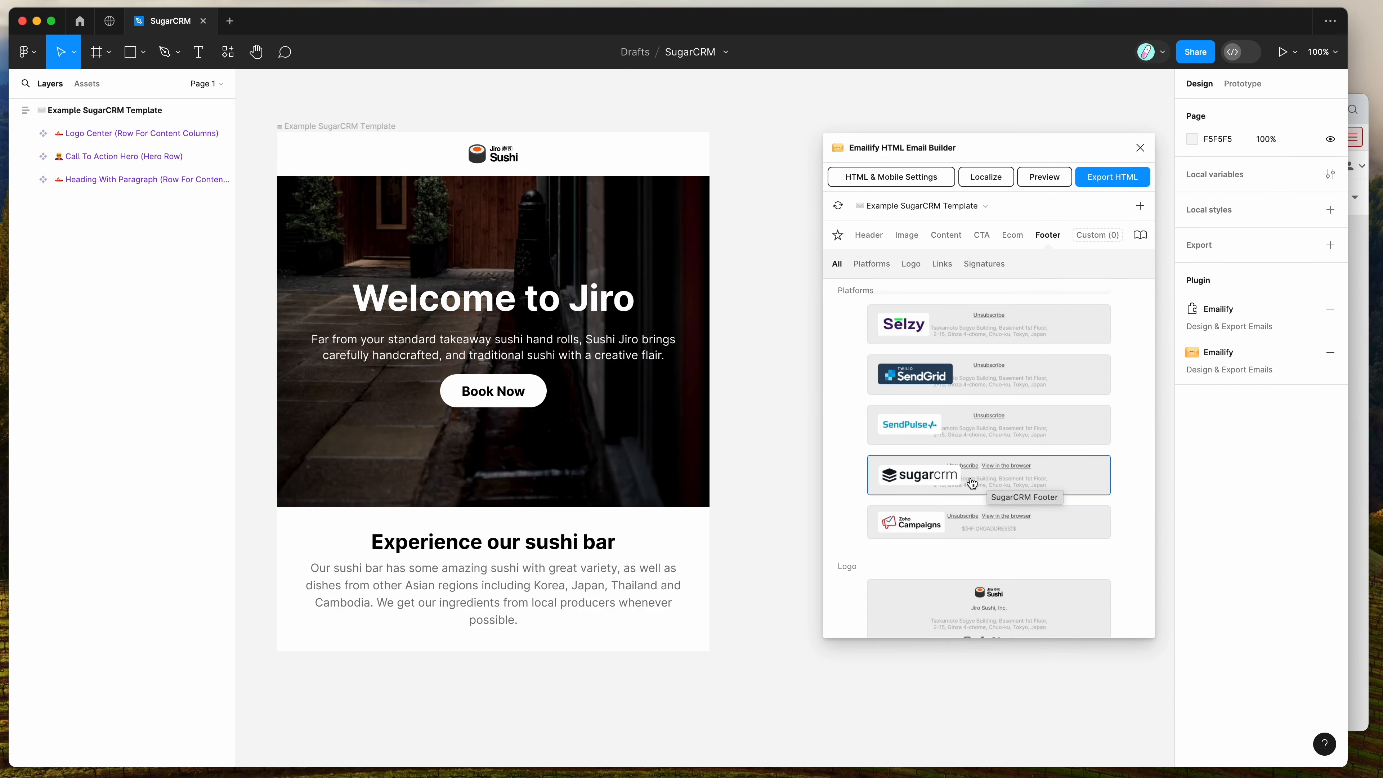
left_click(997, 482)
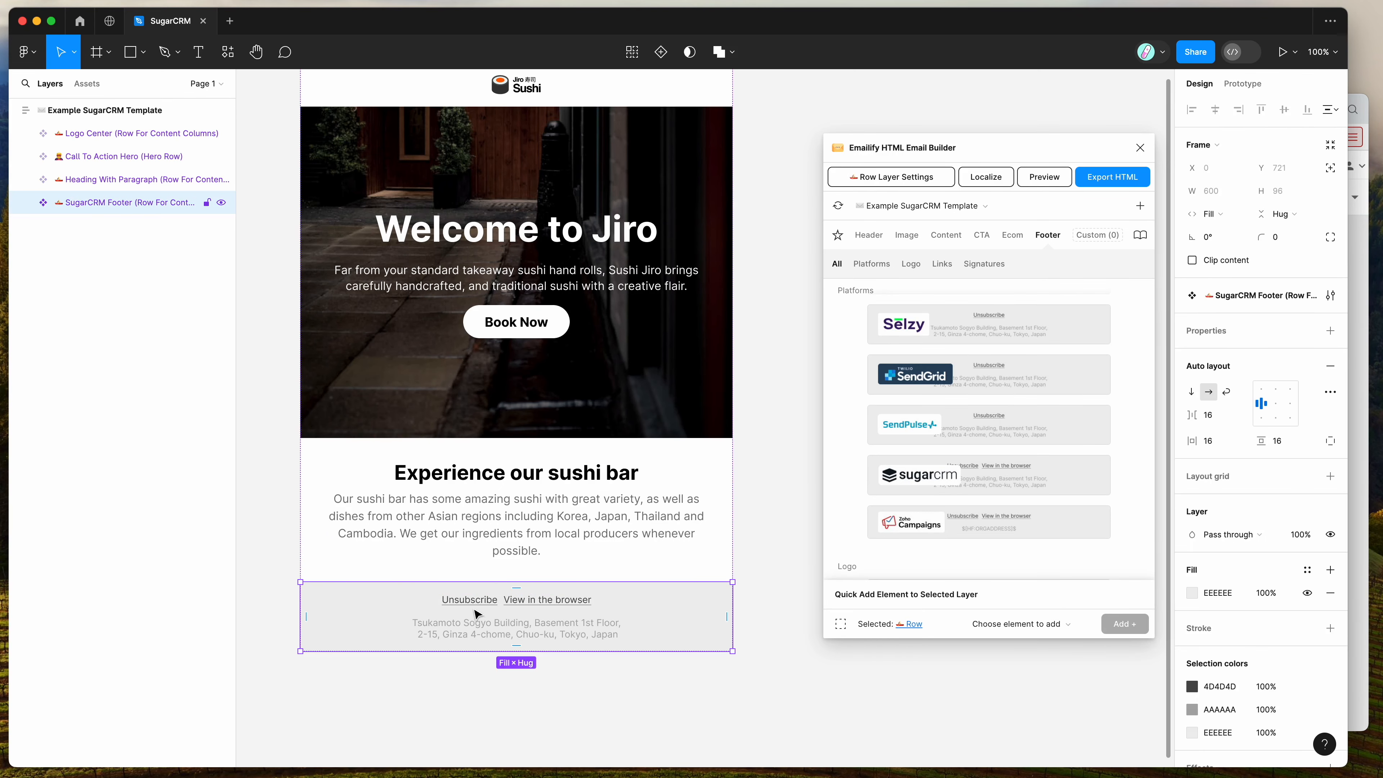
Open the layer settings of the footer's Unsubscribe link and examine its clickable link URL.
double_click(470, 607)
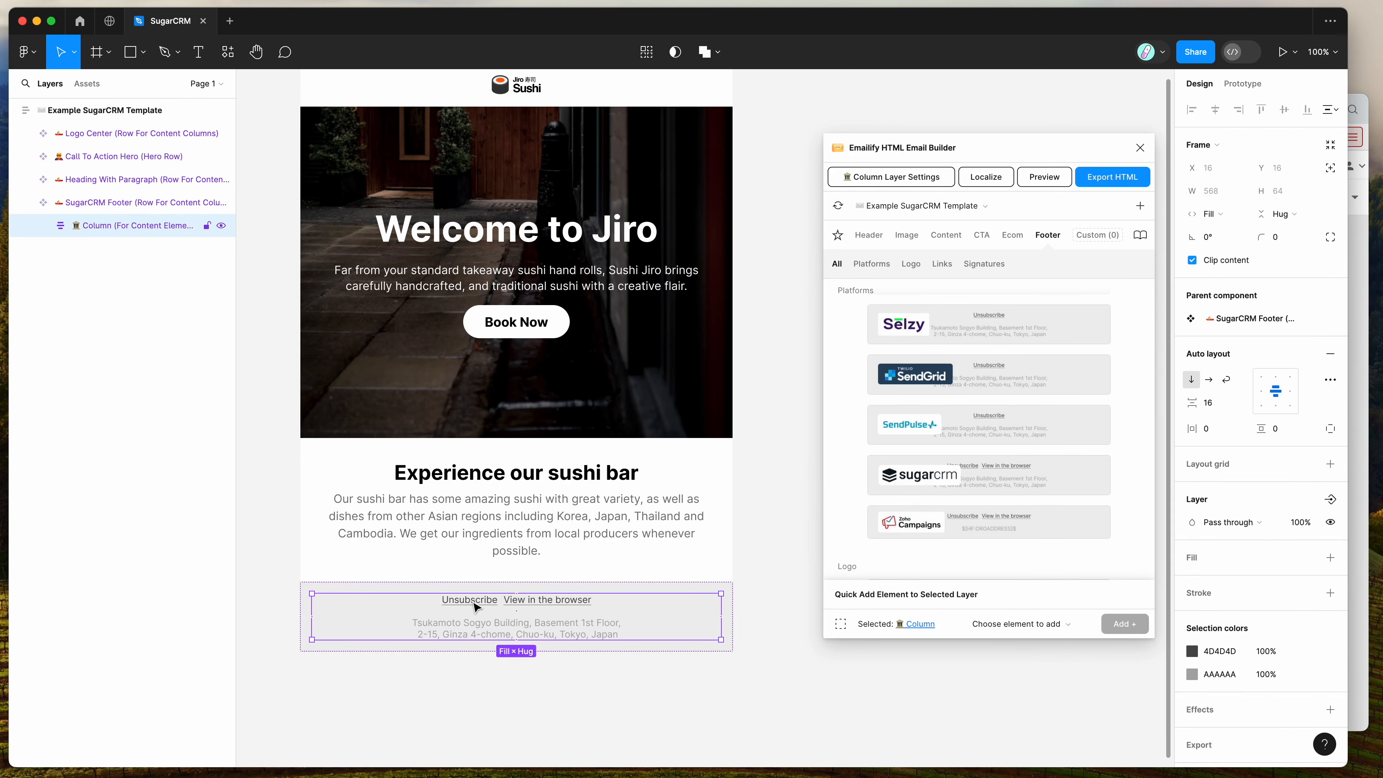
left_click(472, 607)
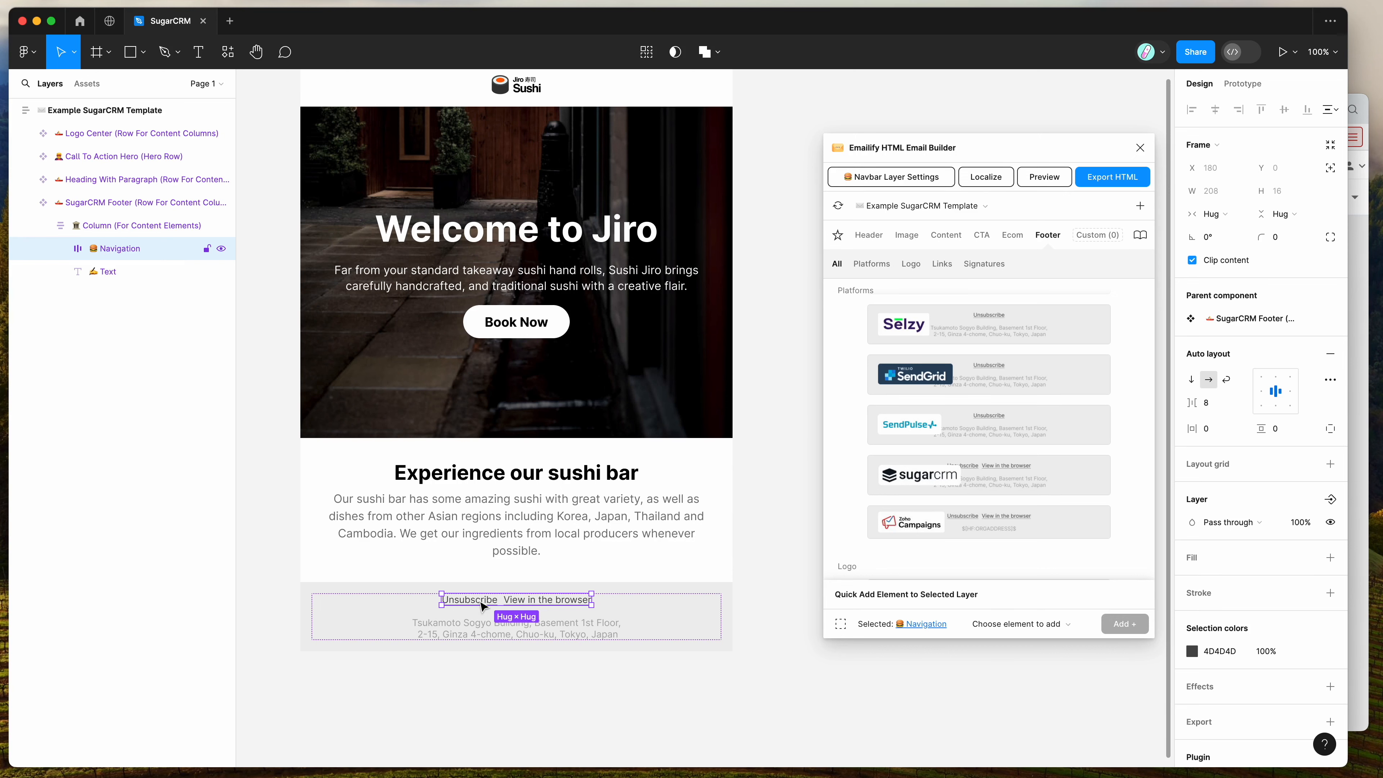
left_click(469, 602)
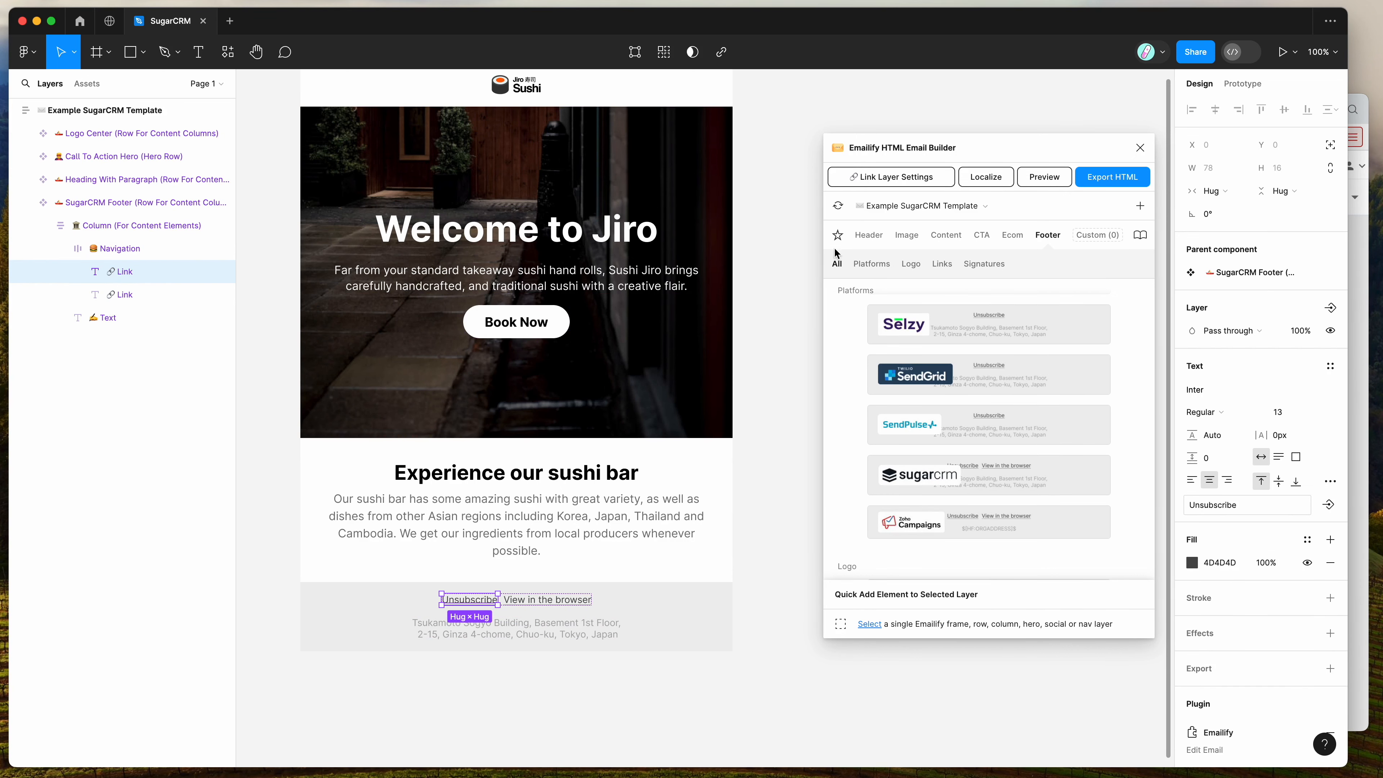
left_click(883, 181)
left_click_drag(1031, 471, 918, 473)
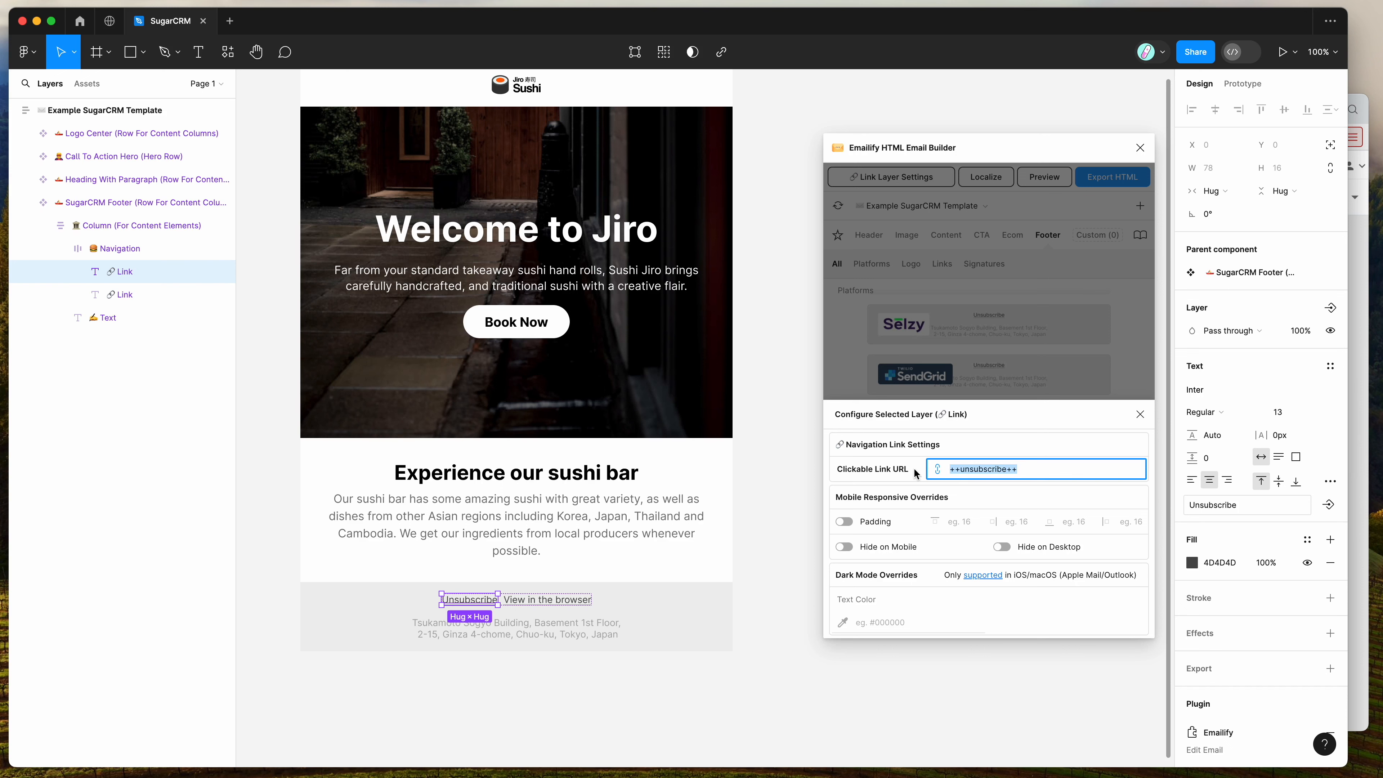
Examine the clickable link URL of the footer's "View in the browser" link and close the link settings.
left_click(546, 598)
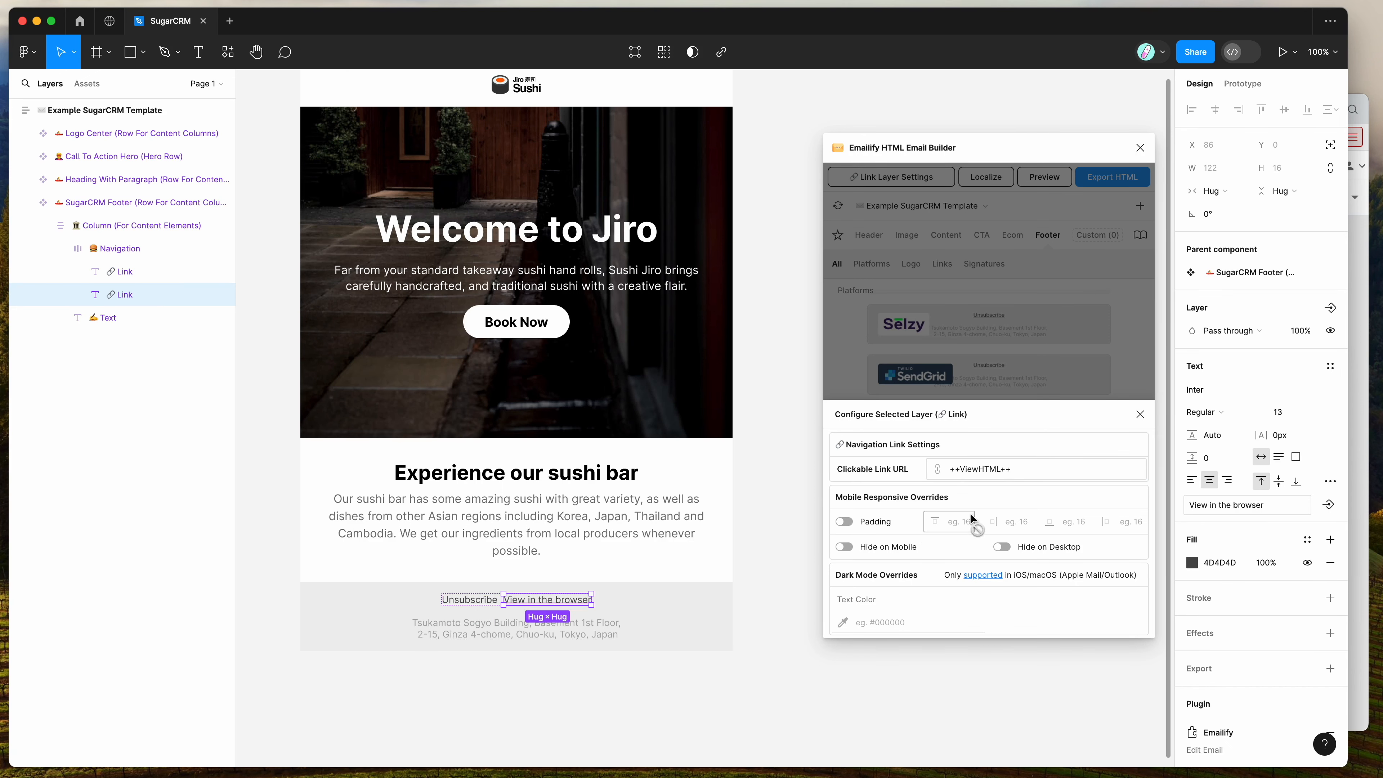
left_click_drag(1021, 467, 923, 472)
left_click(1020, 472)
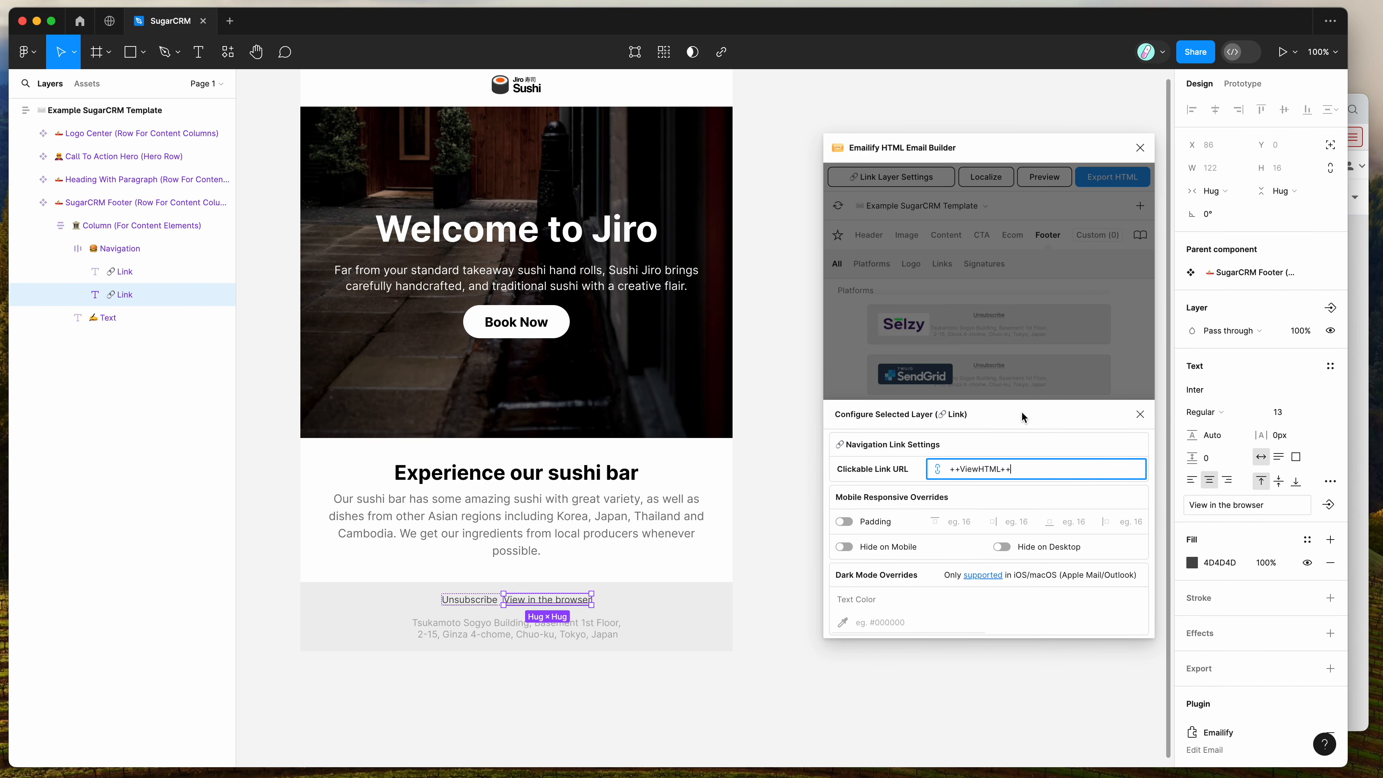
left_click(1023, 409)
left_click(1140, 414)
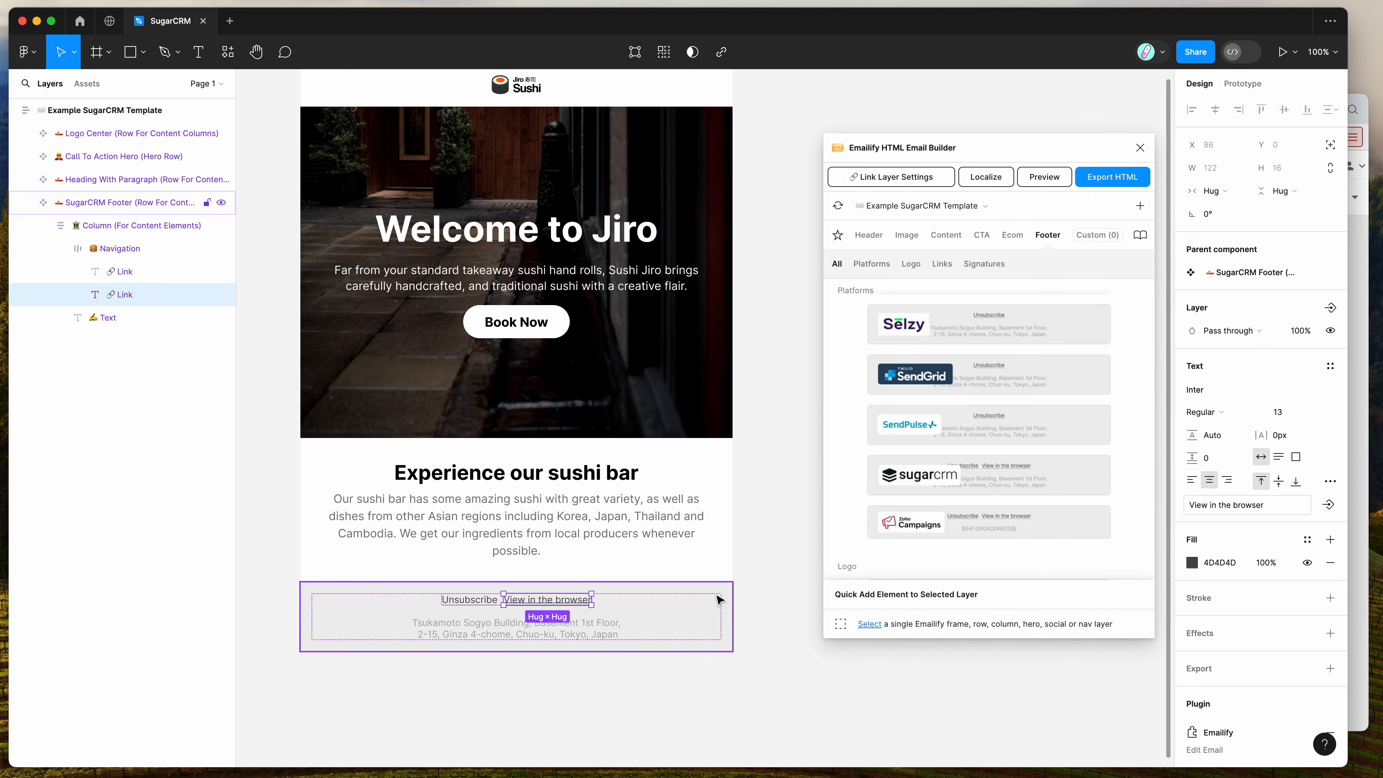
left_click(703, 595)
left_click(693, 587)
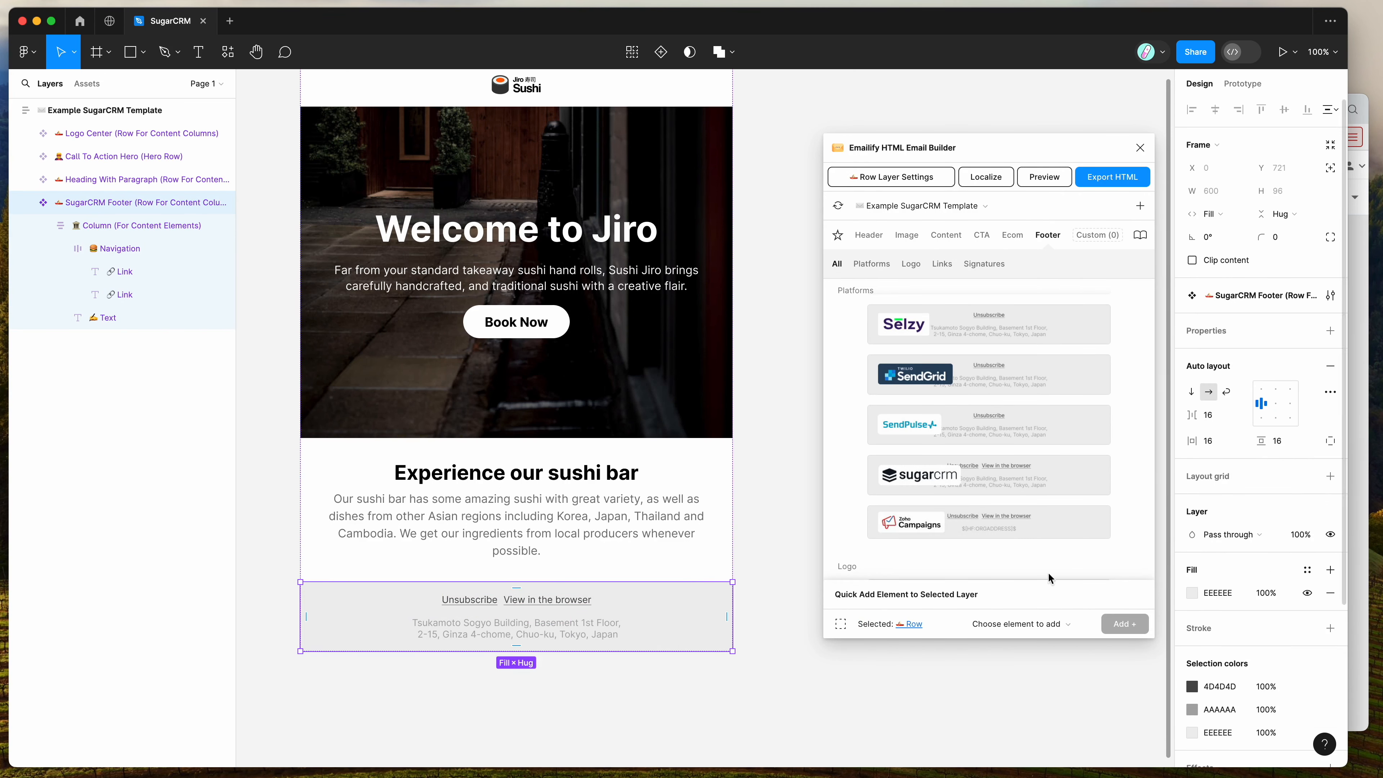
double_click(552, 605)
double_click(467, 601)
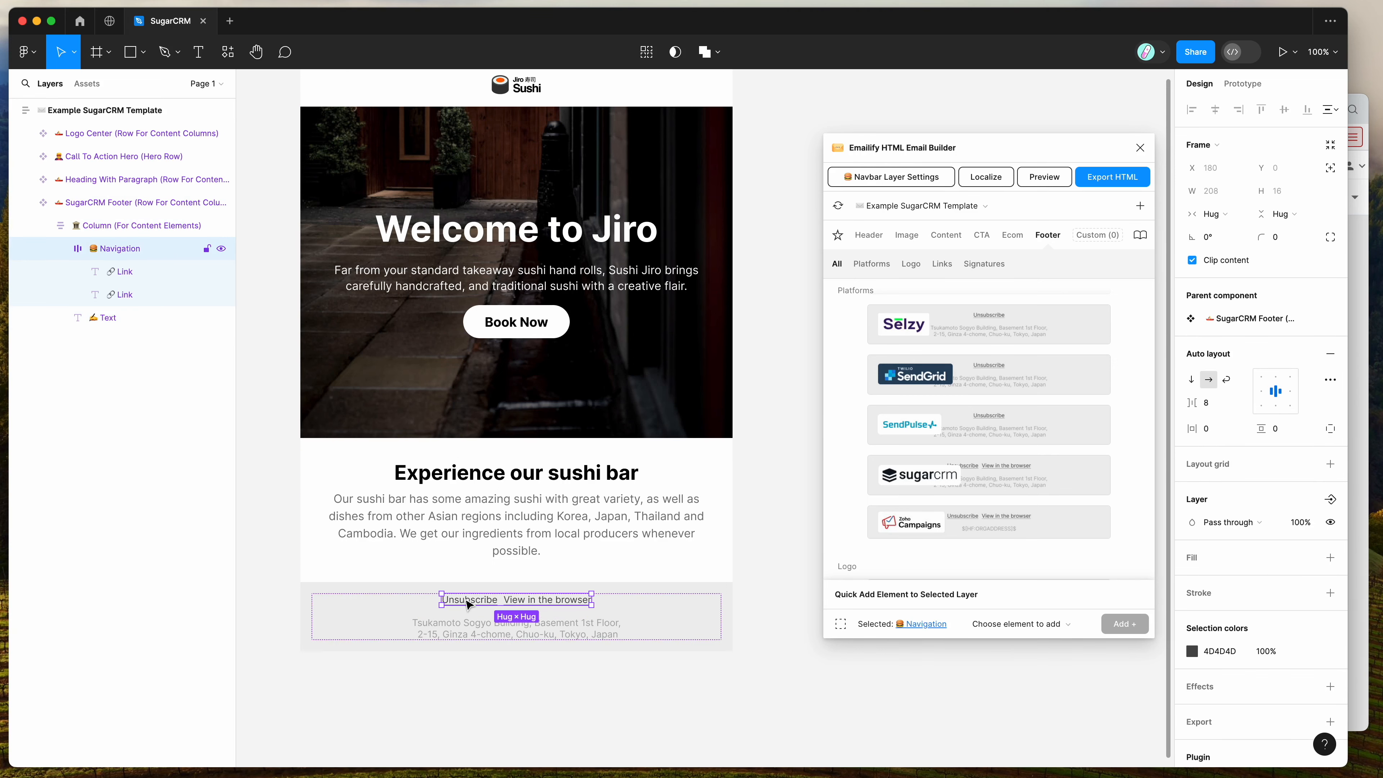
double_click(466, 601)
left_click(744, 534)
scroll(744, 534, "up", 2)
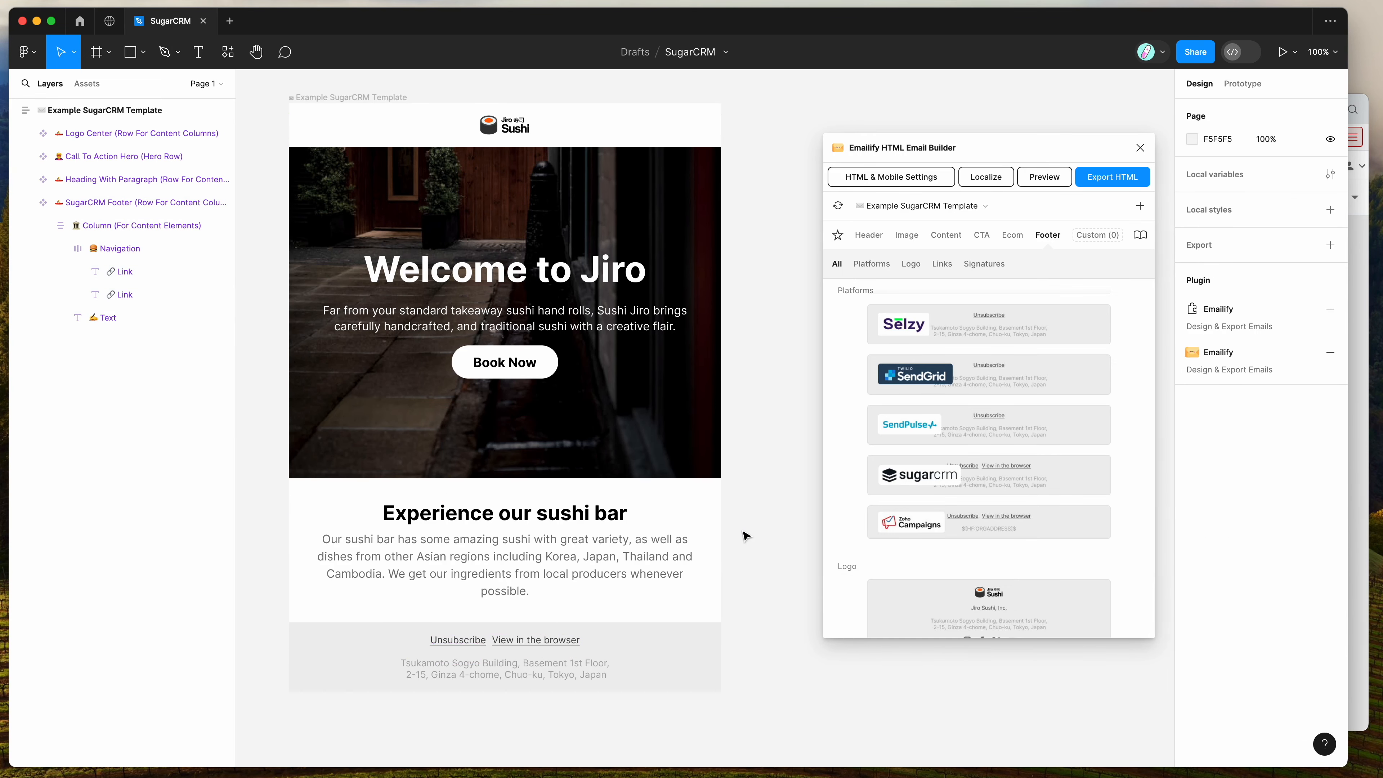
left_click(730, 640)
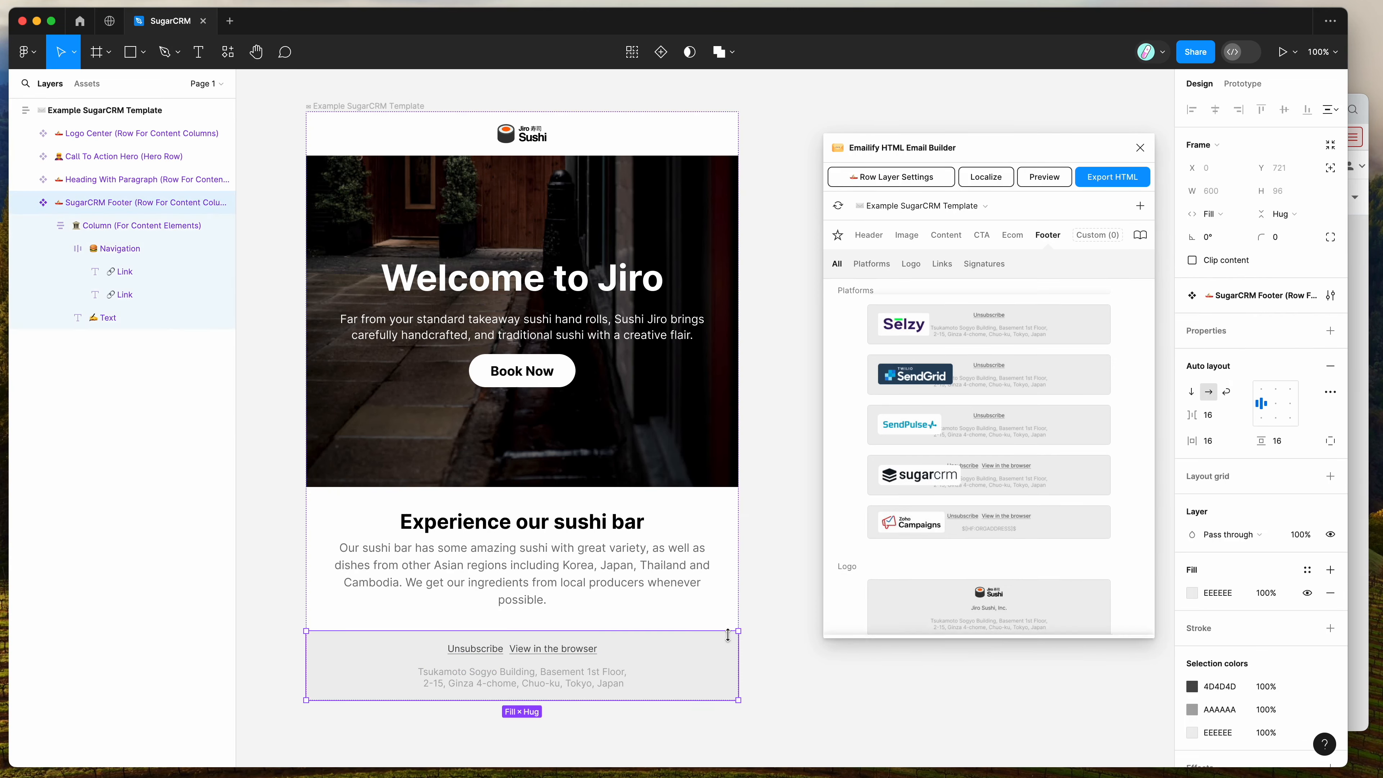
left_click(794, 511)
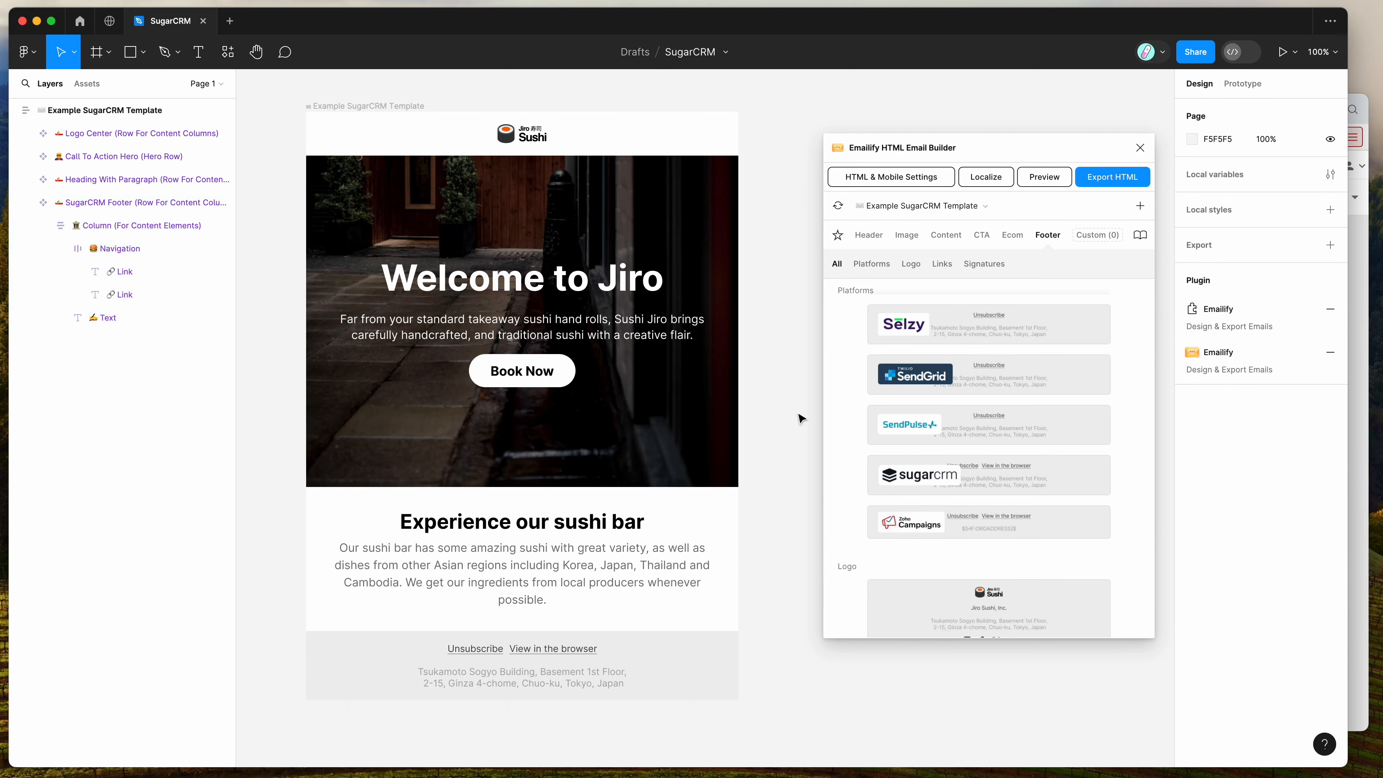
Preview the email in the iPhone SE layout and look through its hero, text and footer sections.
left_click(1036, 182)
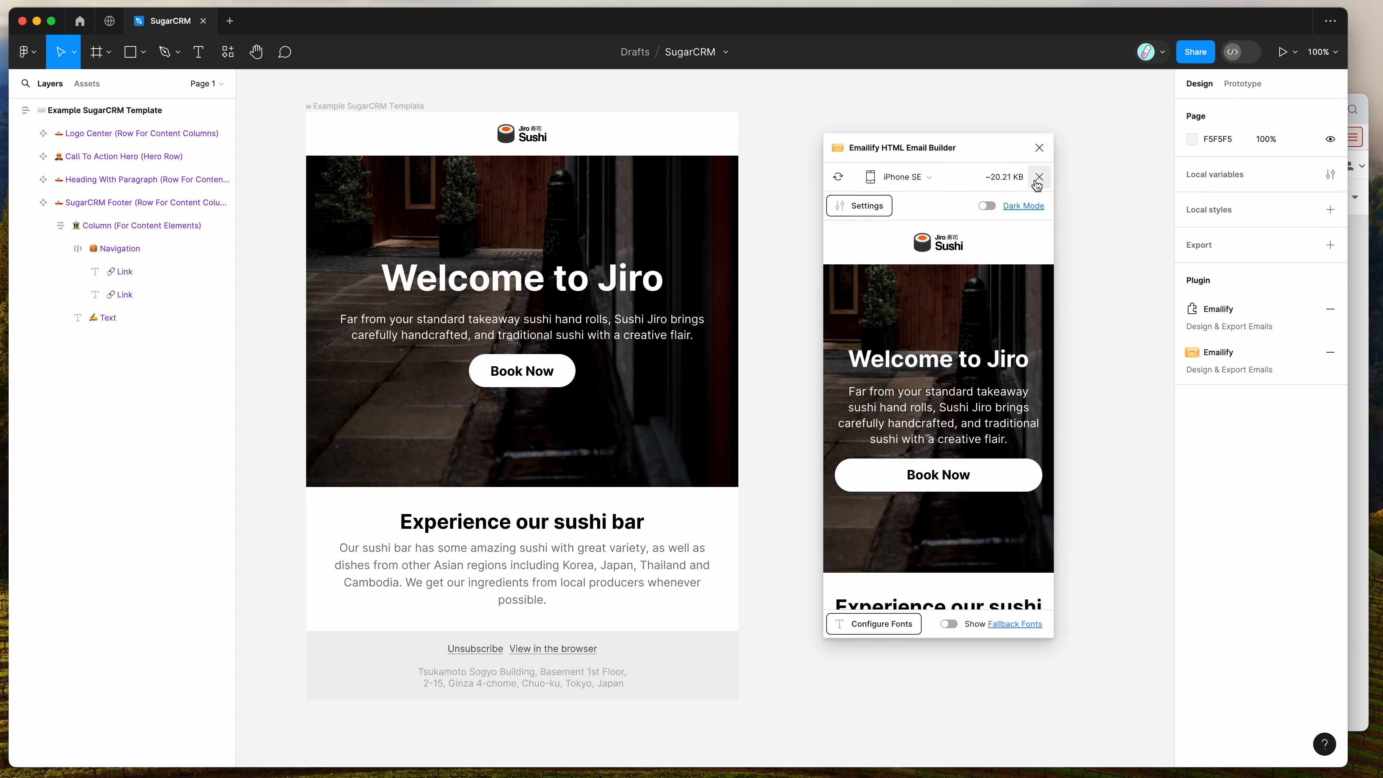
left_click_drag(852, 359, 977, 440)
scroll(975, 442, "down", 2)
left_click_drag(837, 478, 894, 456)
scroll(983, 551, "down", 1)
scroll(983, 552, "down", 1)
left_click(955, 482)
left_click(896, 460)
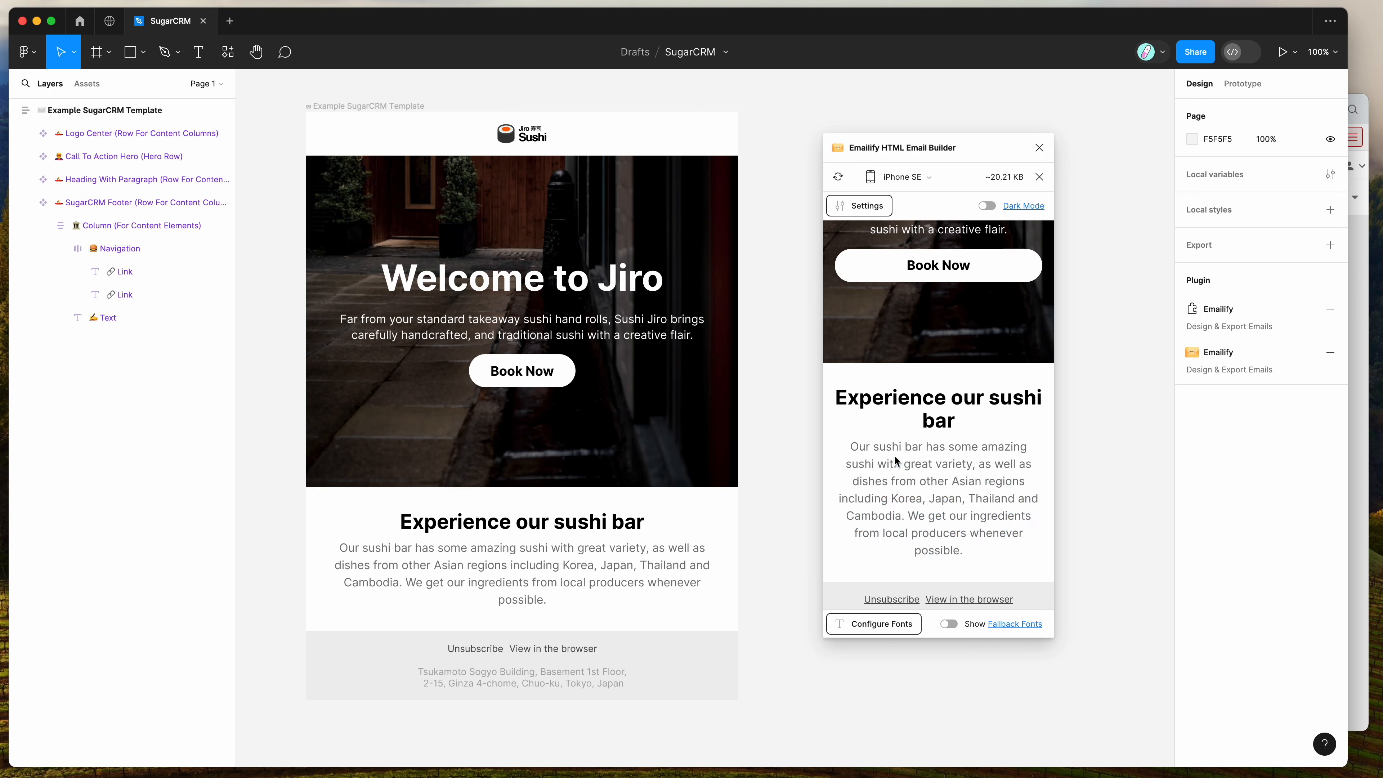
Switch the email preview to the Desktop layout, look through it and move the plugin window closer to the design.
left_click(907, 178)
left_click(908, 222)
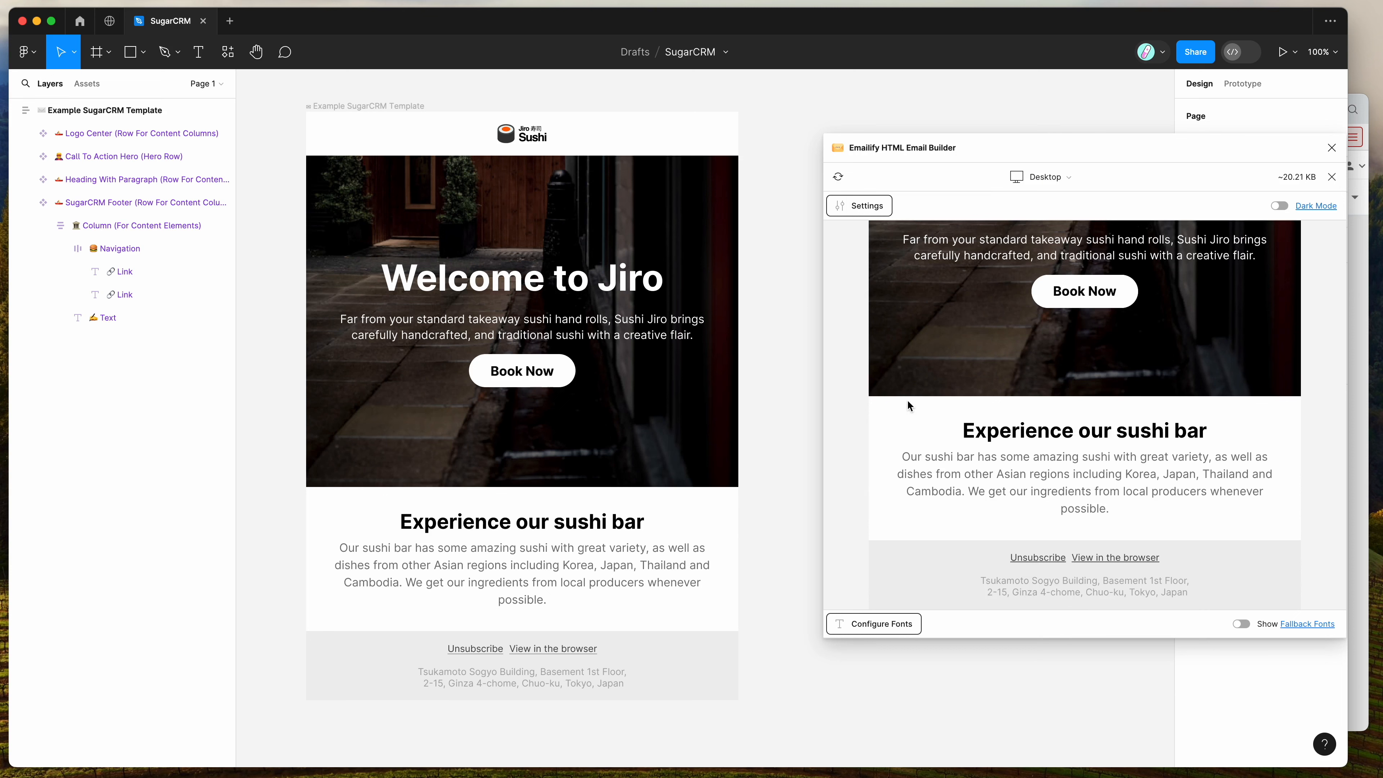
left_click_drag(1142, 518, 964, 431)
left_click(963, 431)
scroll(963, 433, "up", 4)
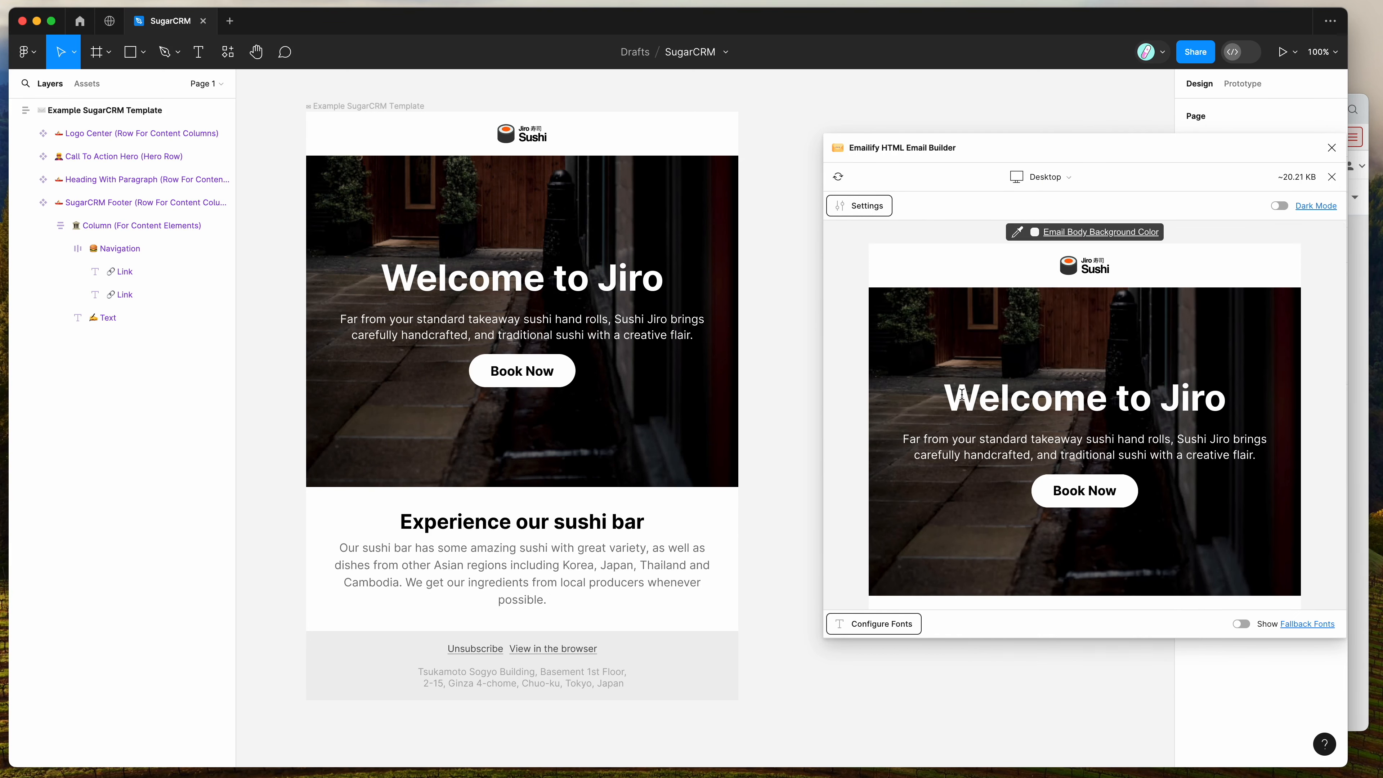
left_click_drag(999, 142, 951, 140)
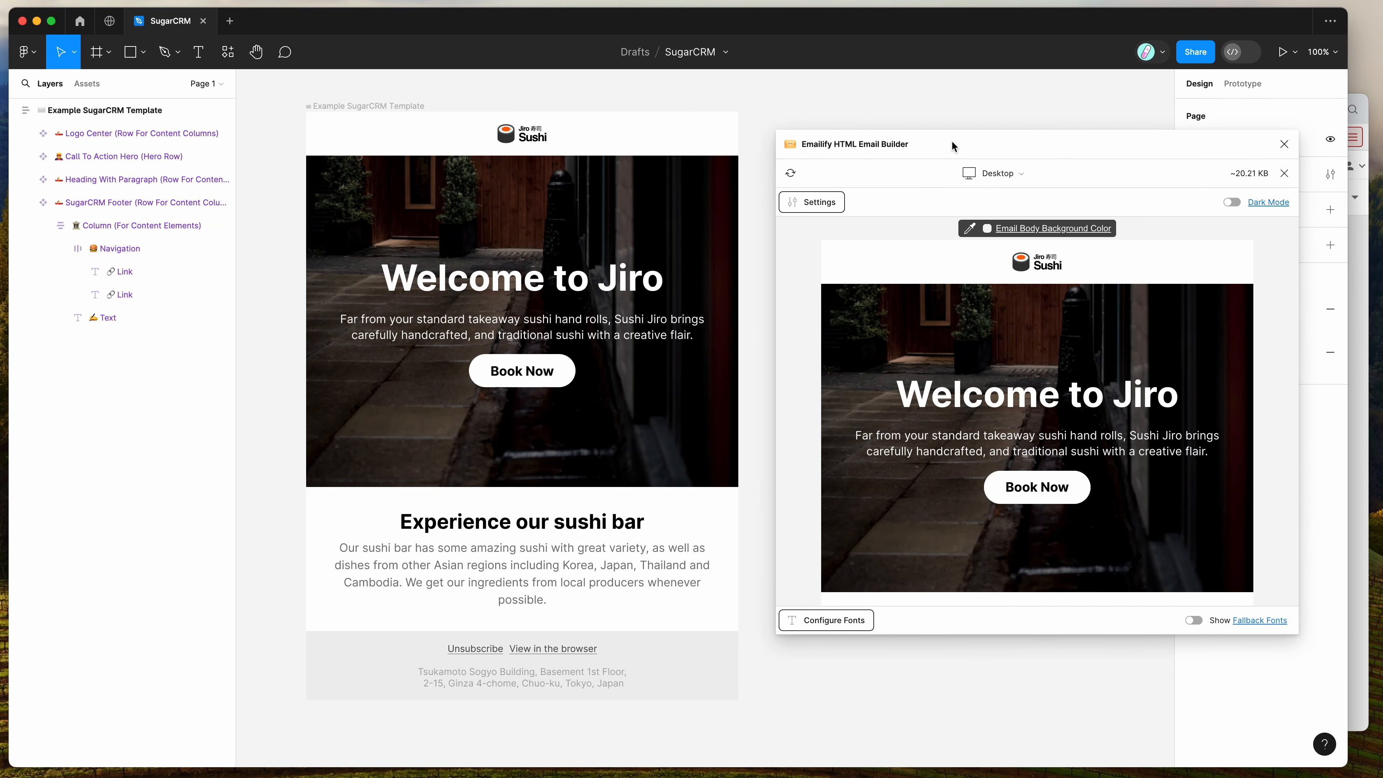
Open the layer settings of the "Welcome to Jiro" heading and examine its mobile responsive overrides.
left_click(596, 281)
left_click(596, 281)
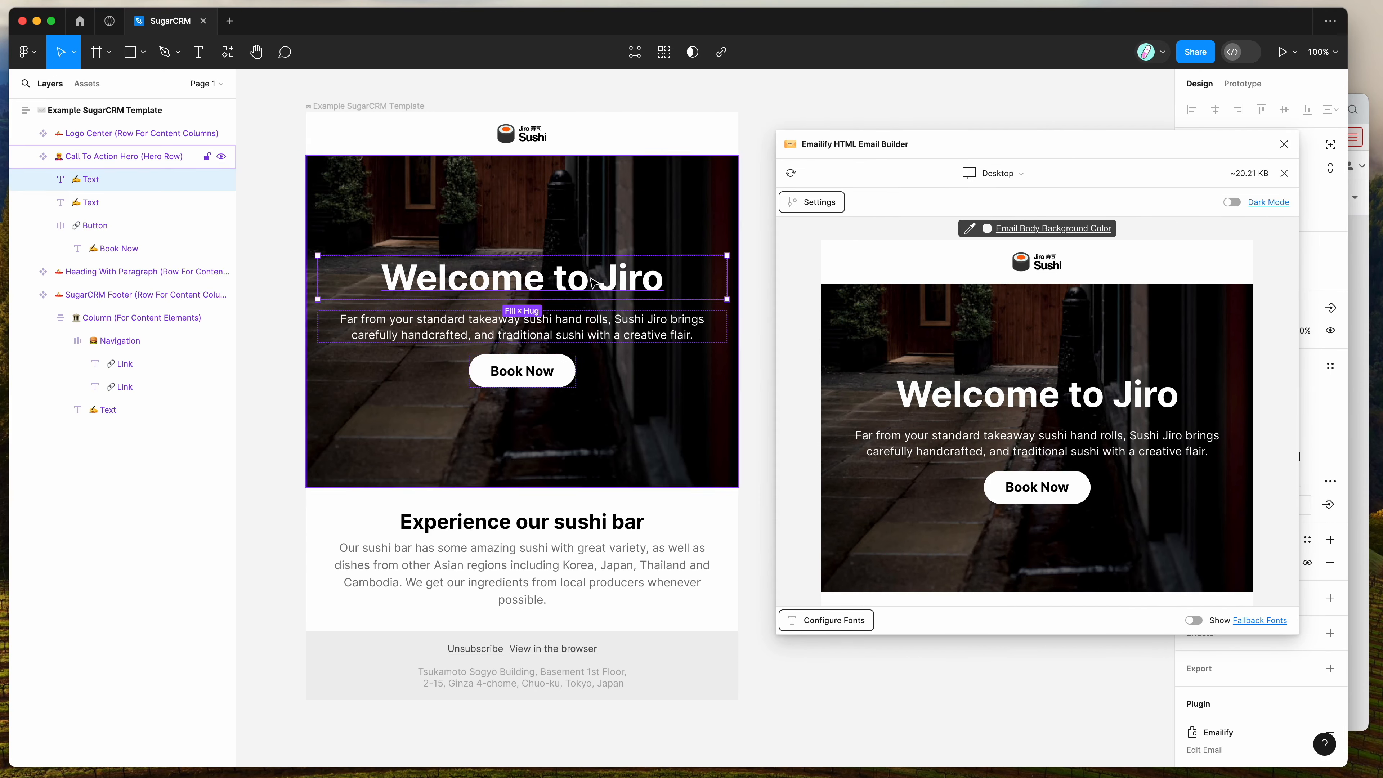
left_click(814, 204)
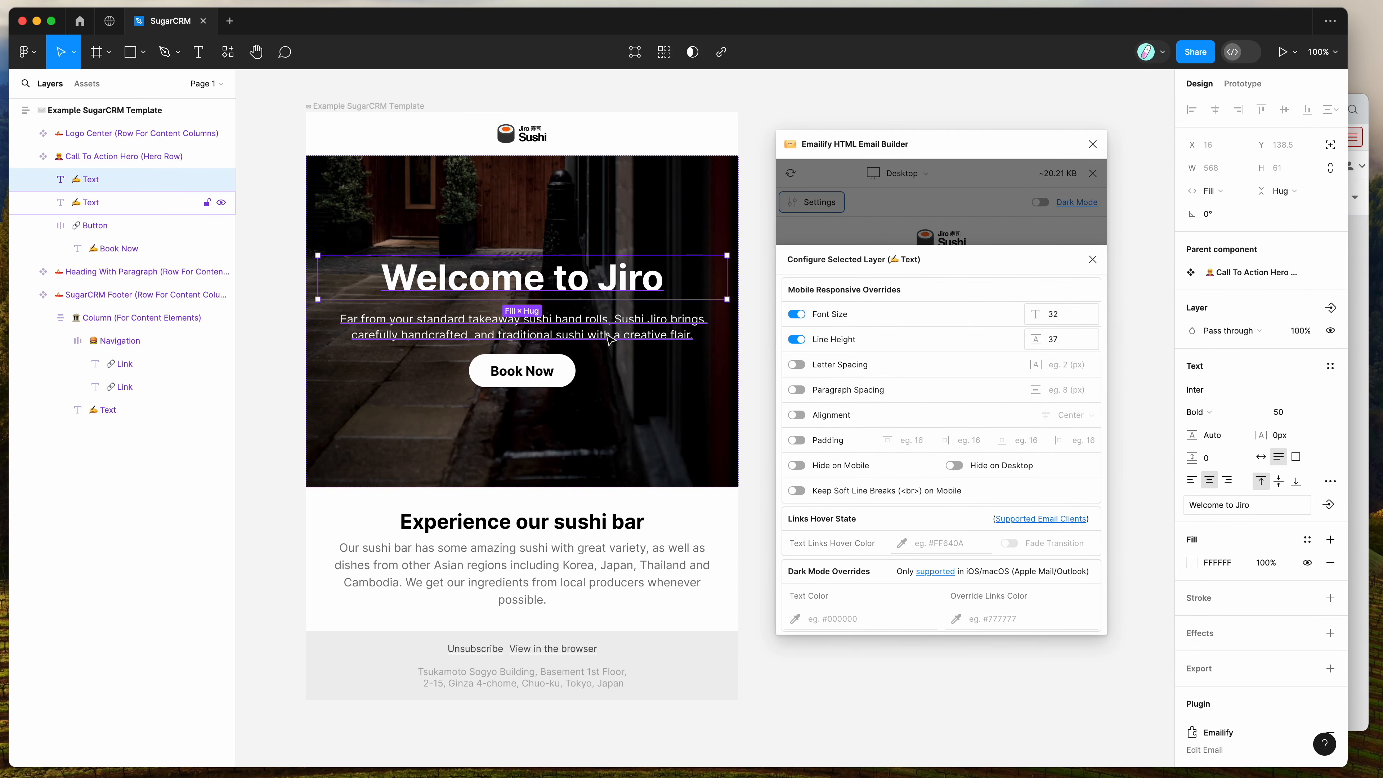
left_click(596, 338)
key("shift+Tab")
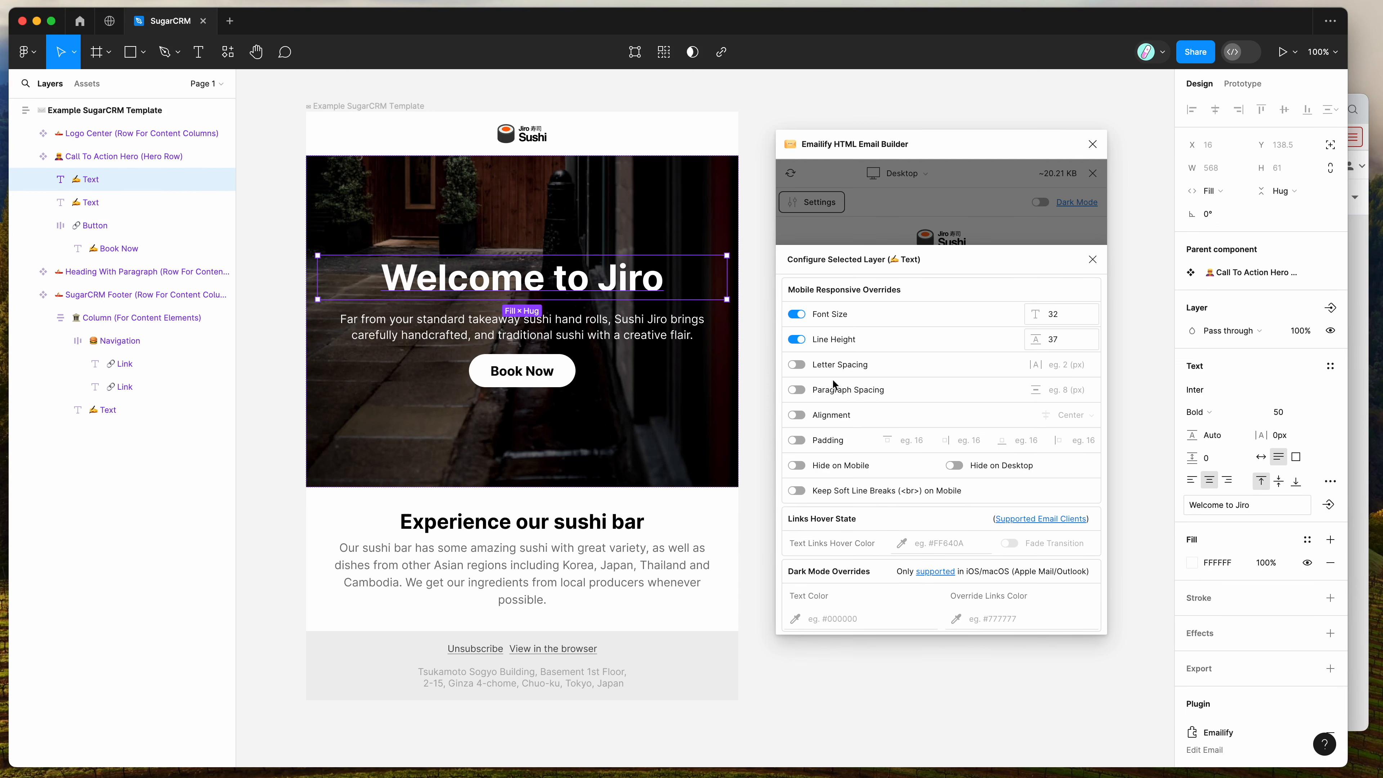
Examine the layer settings of the Call To Action Hero and Heading With Paragraph rows, and close the settings.
left_click(730, 478)
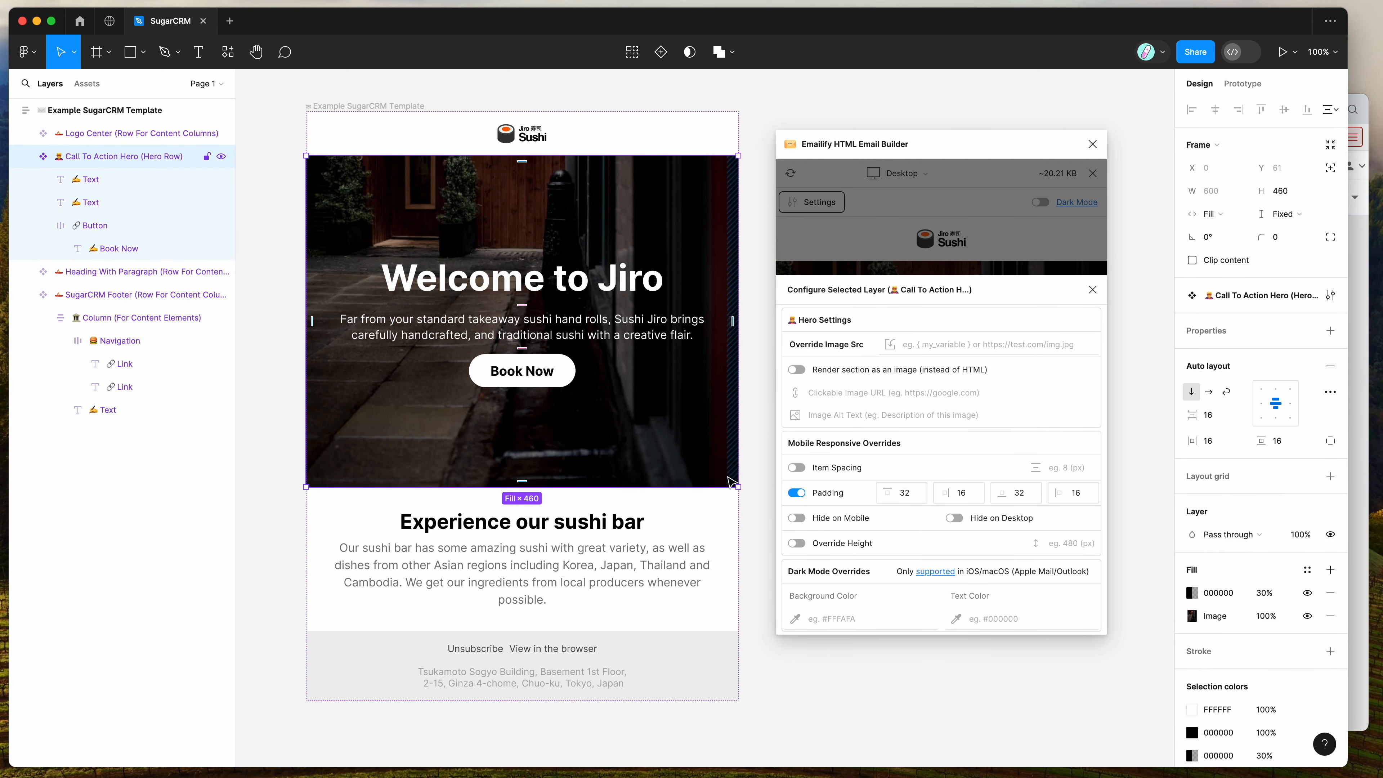
left_click(724, 551)
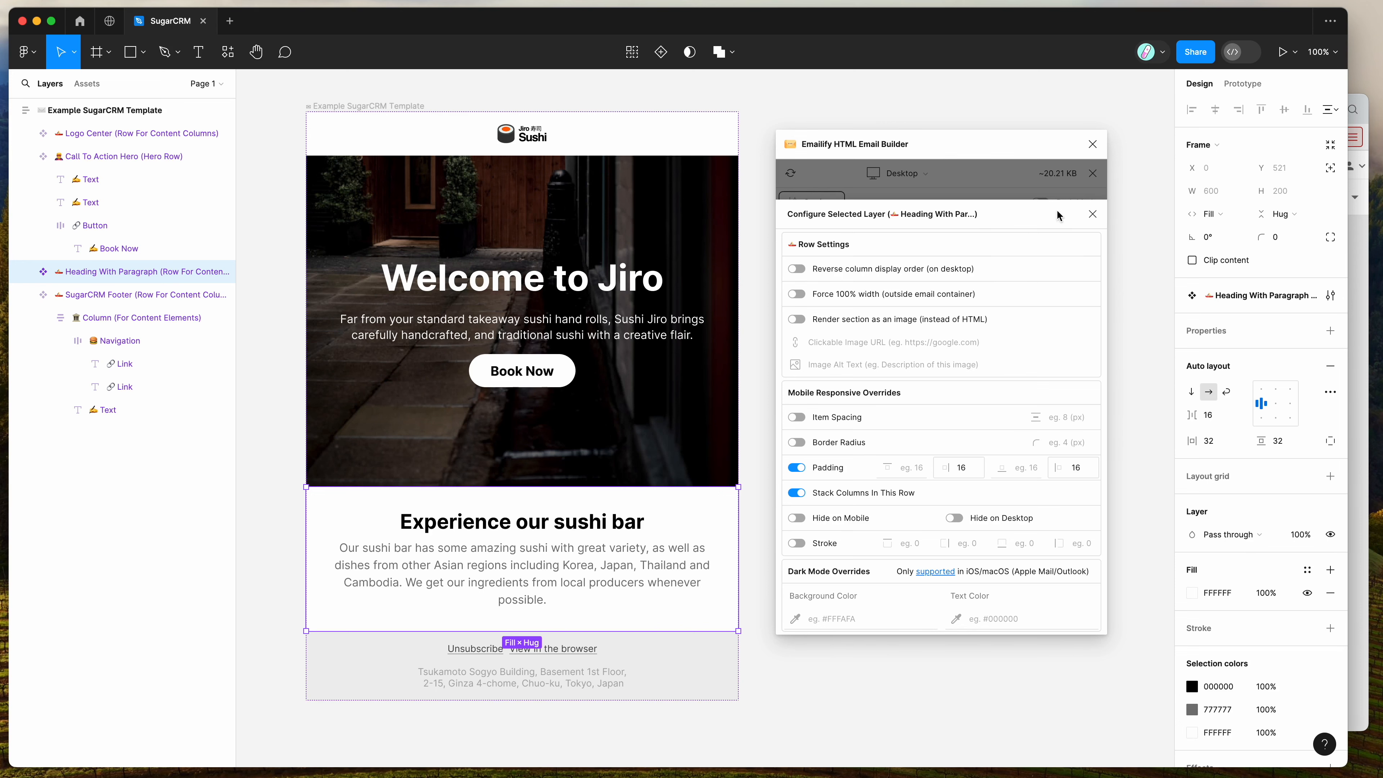
left_click(1093, 217)
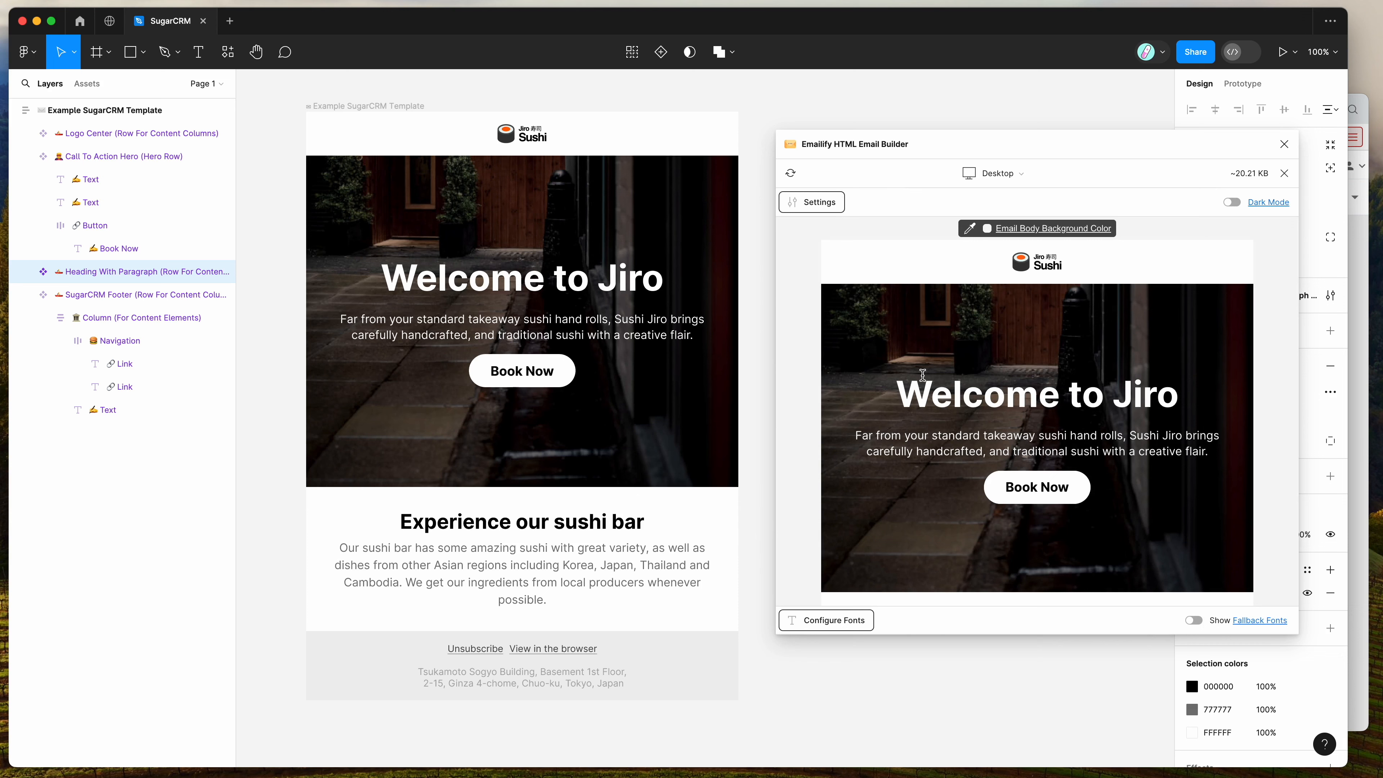
Look through the email's desktop preview once more and close the preview.
left_click_drag(904, 375, 1183, 512)
scroll(1159, 463, "down", 3)
scroll(1160, 463, "up", 3)
left_click(1183, 312)
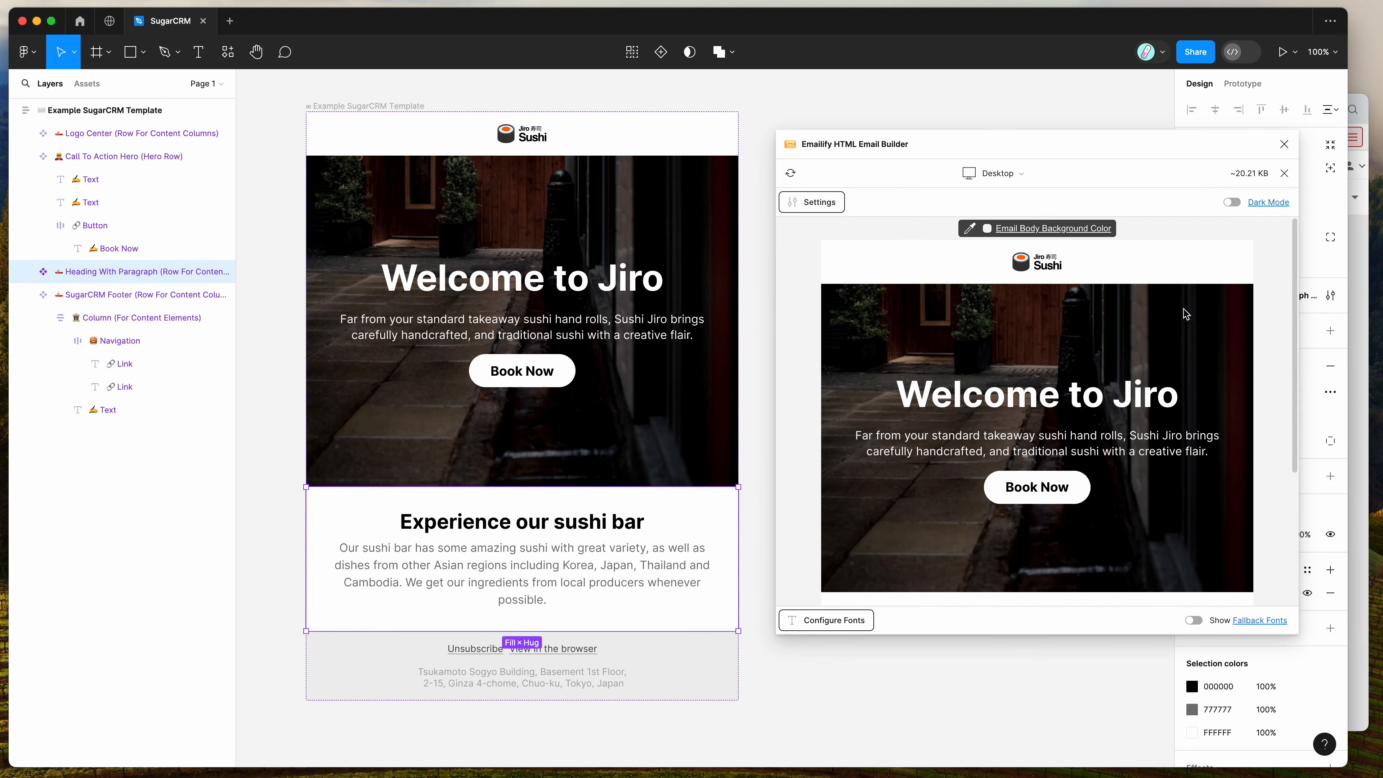
left_click(1284, 173)
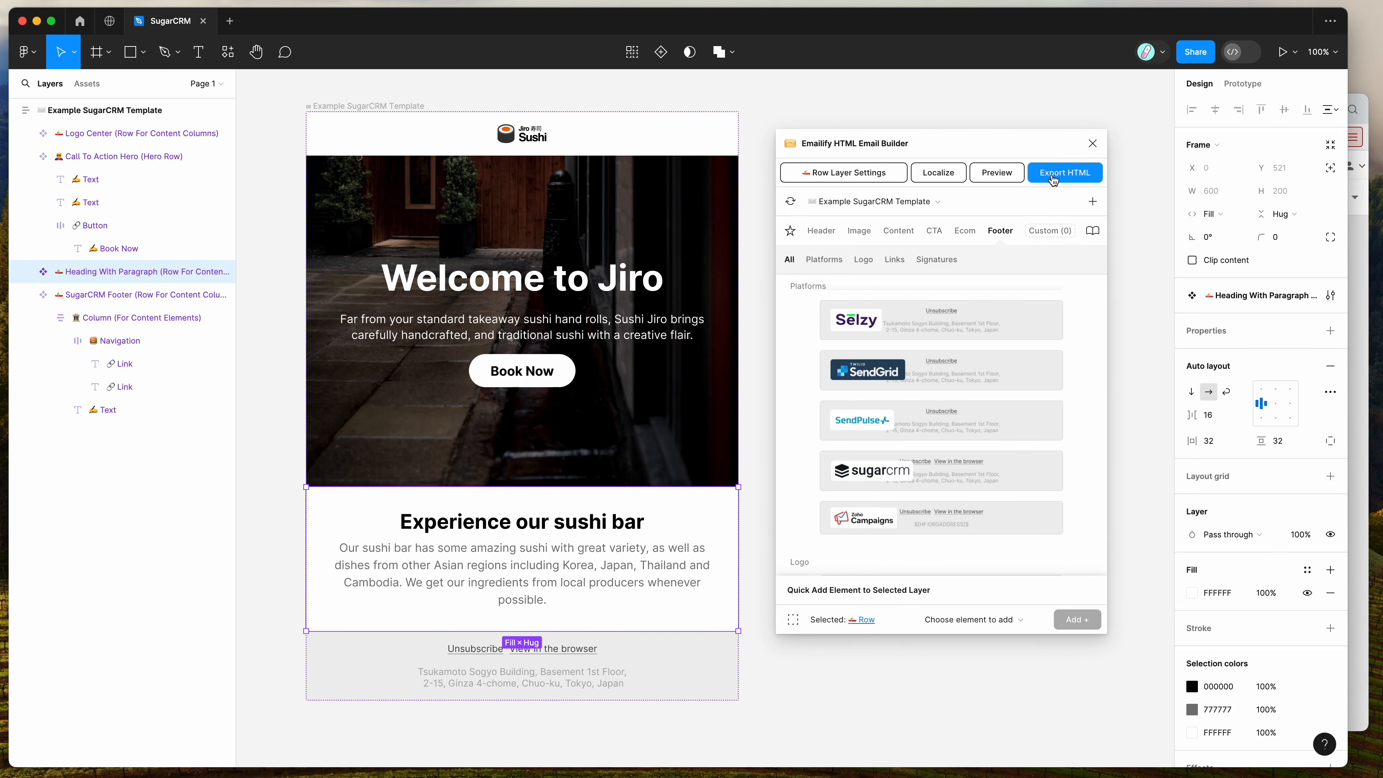
Open the HTML export settings and choose SugarCRM as the export platform.
left_click(1088, 177)
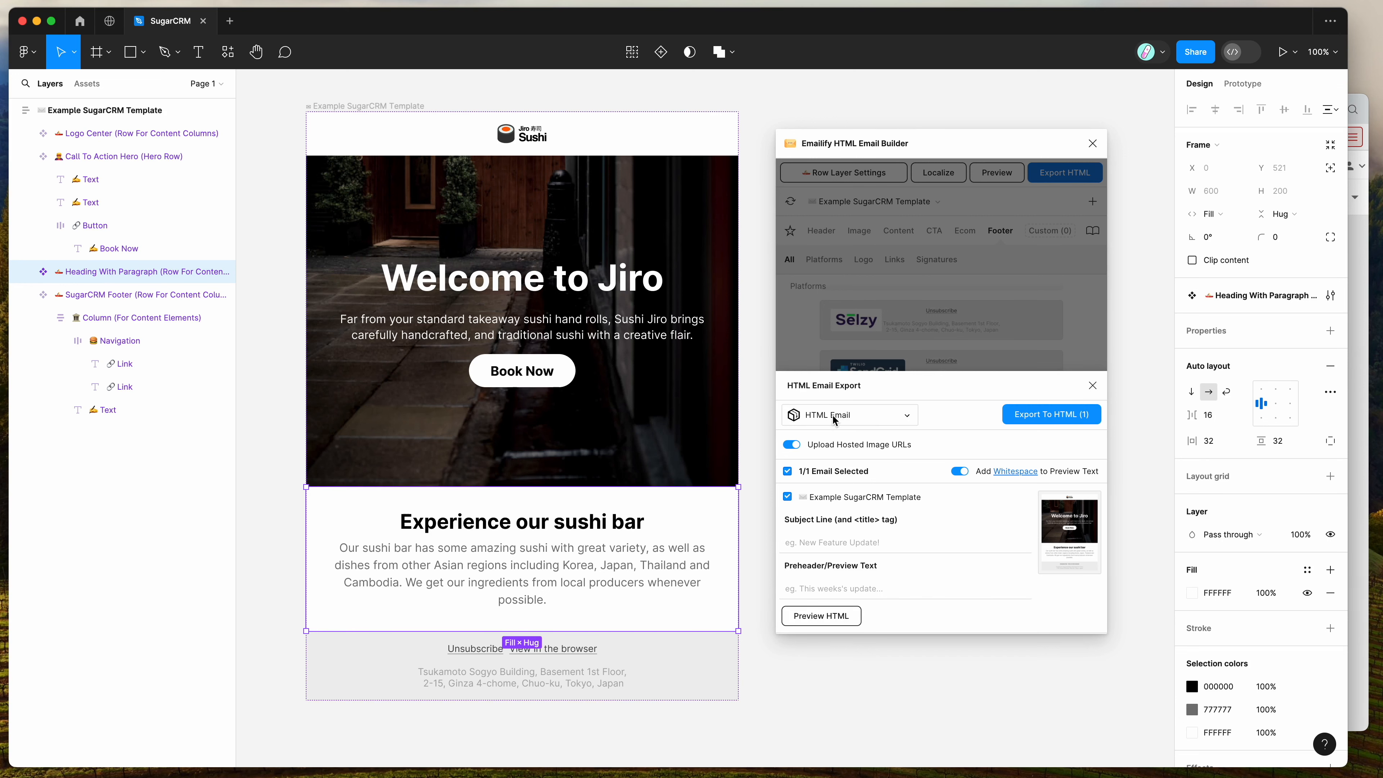
left_click(815, 420)
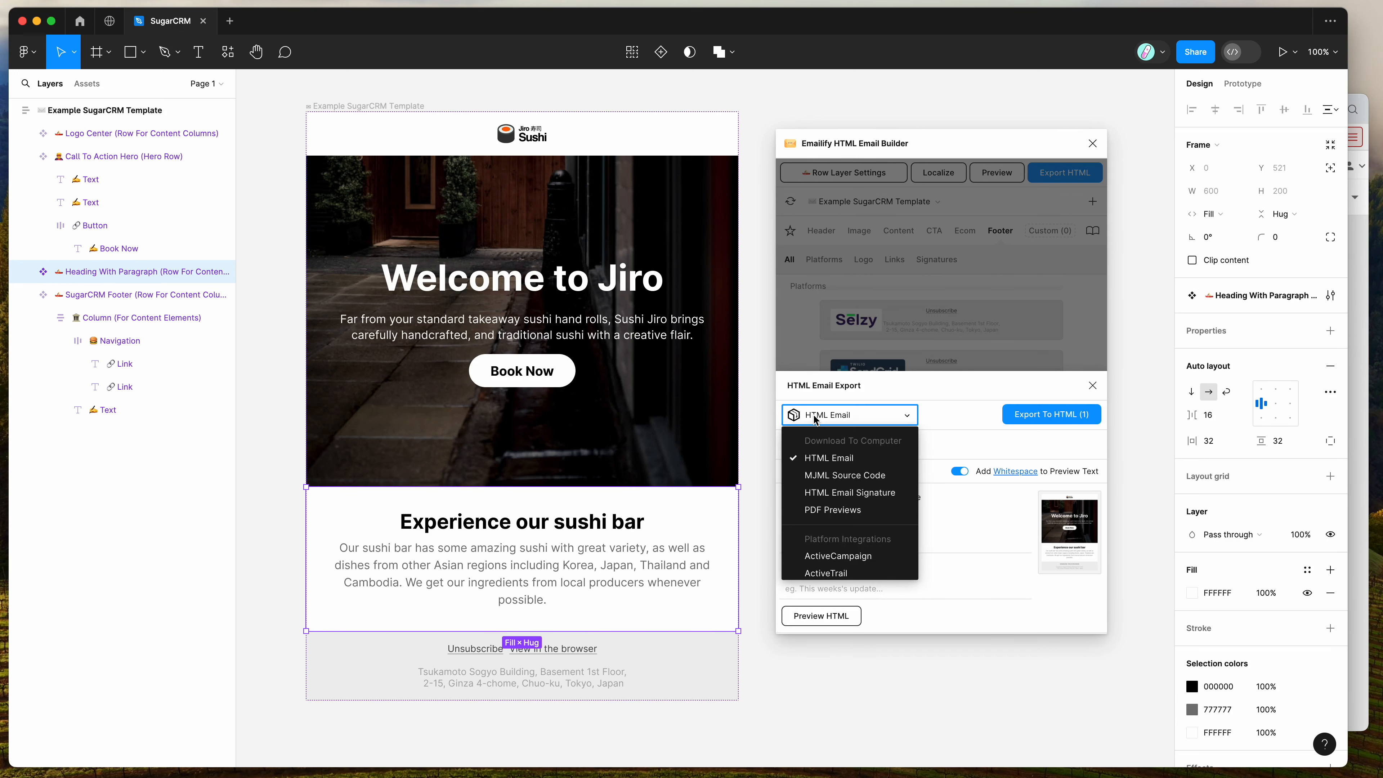
scroll(832, 528, "down", 1)
scroll(832, 529, "down", 10)
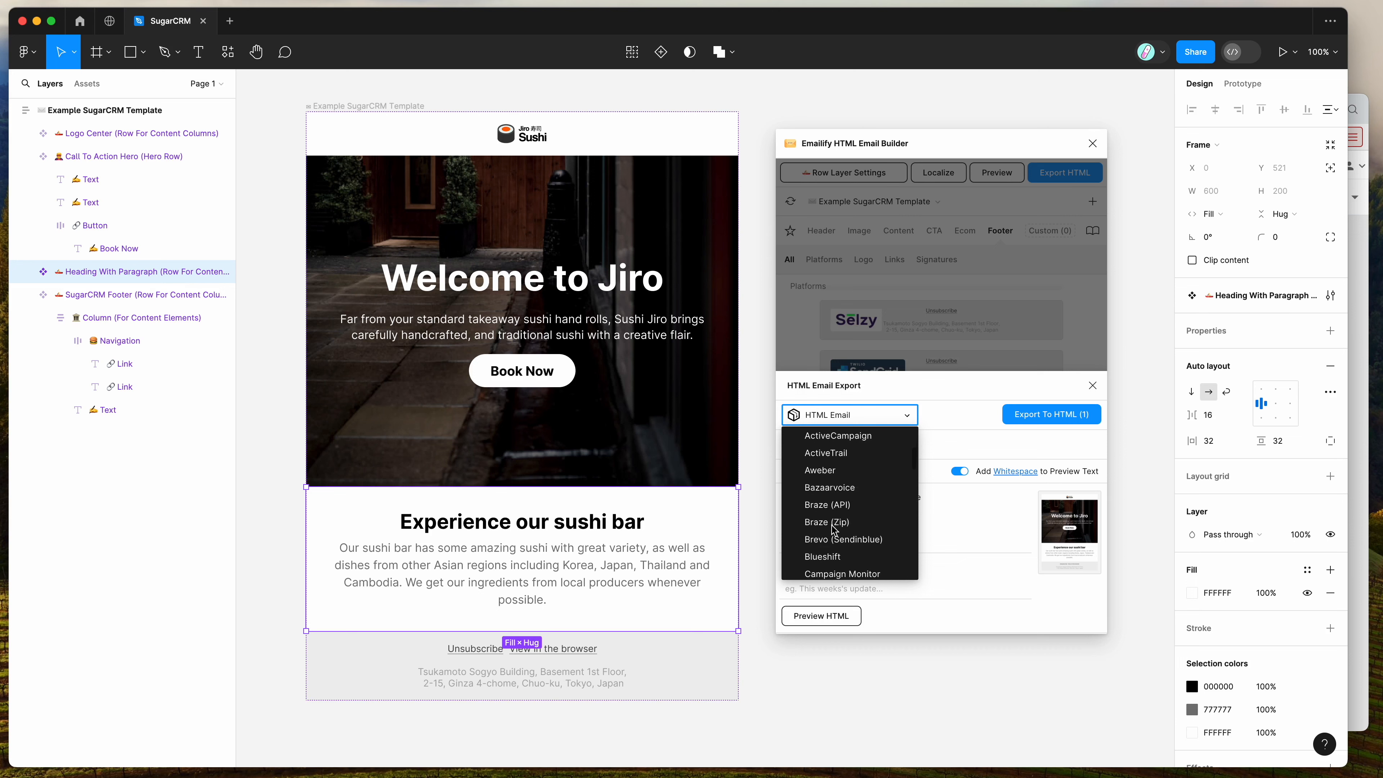
scroll(833, 529, "down", 6)
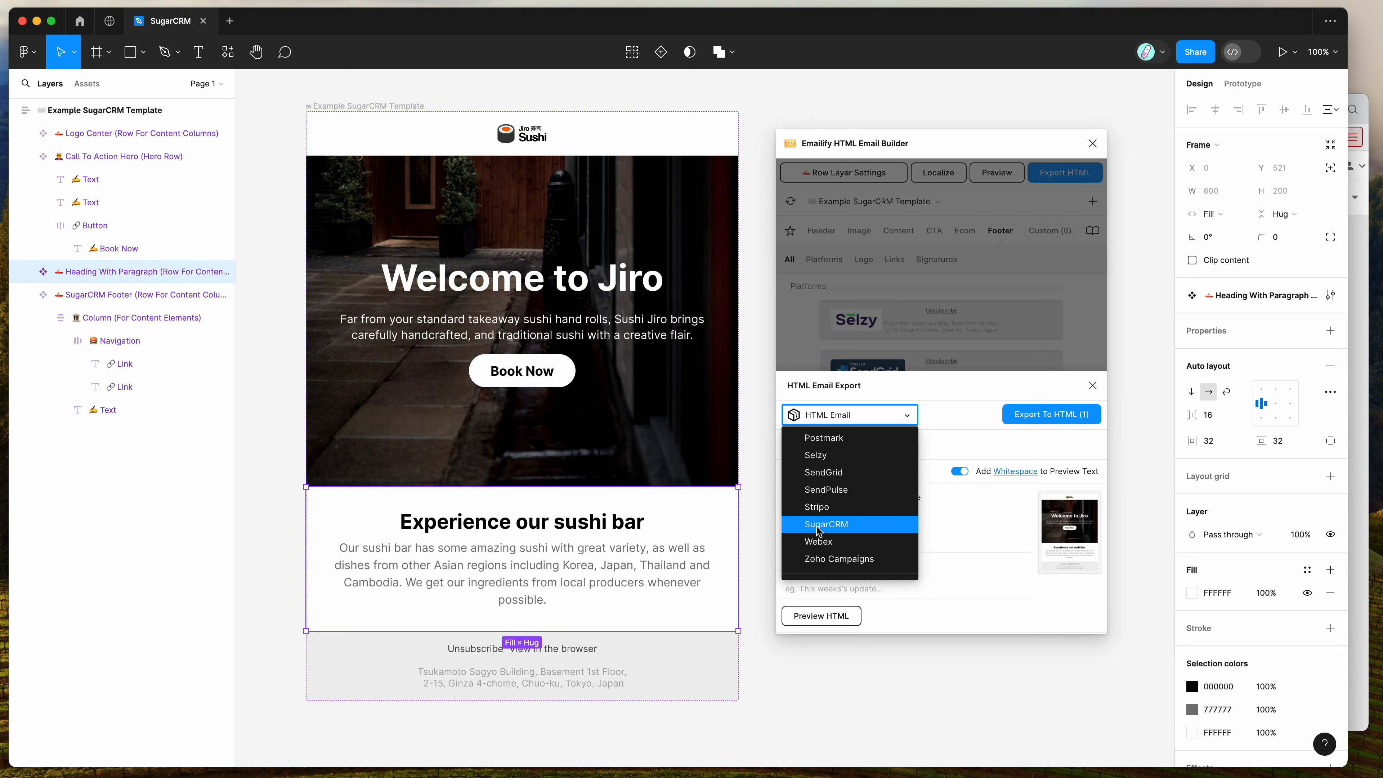
left_click(847, 526)
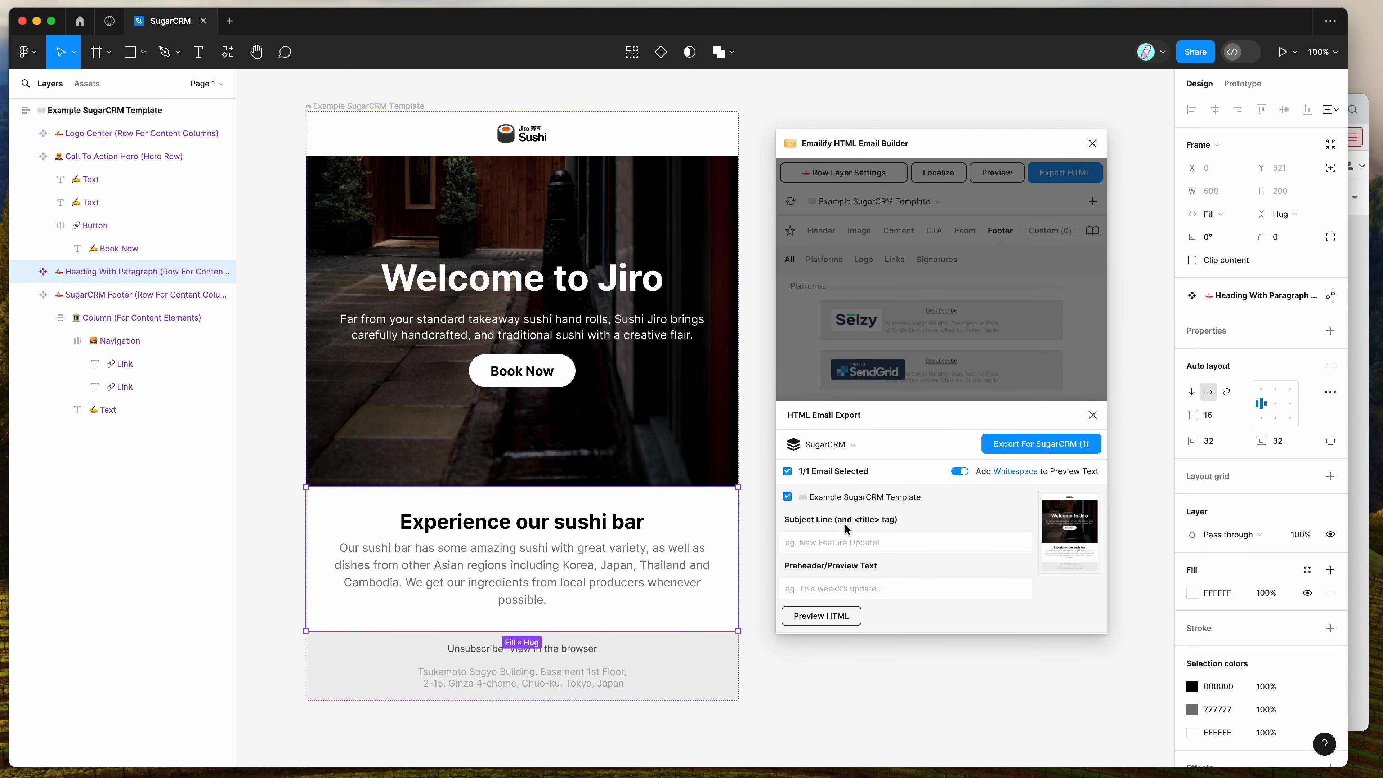
Set the email's subject line to "Subject line" and its preheader to "Preheader text".
left_click(848, 542)
type("Subject line")
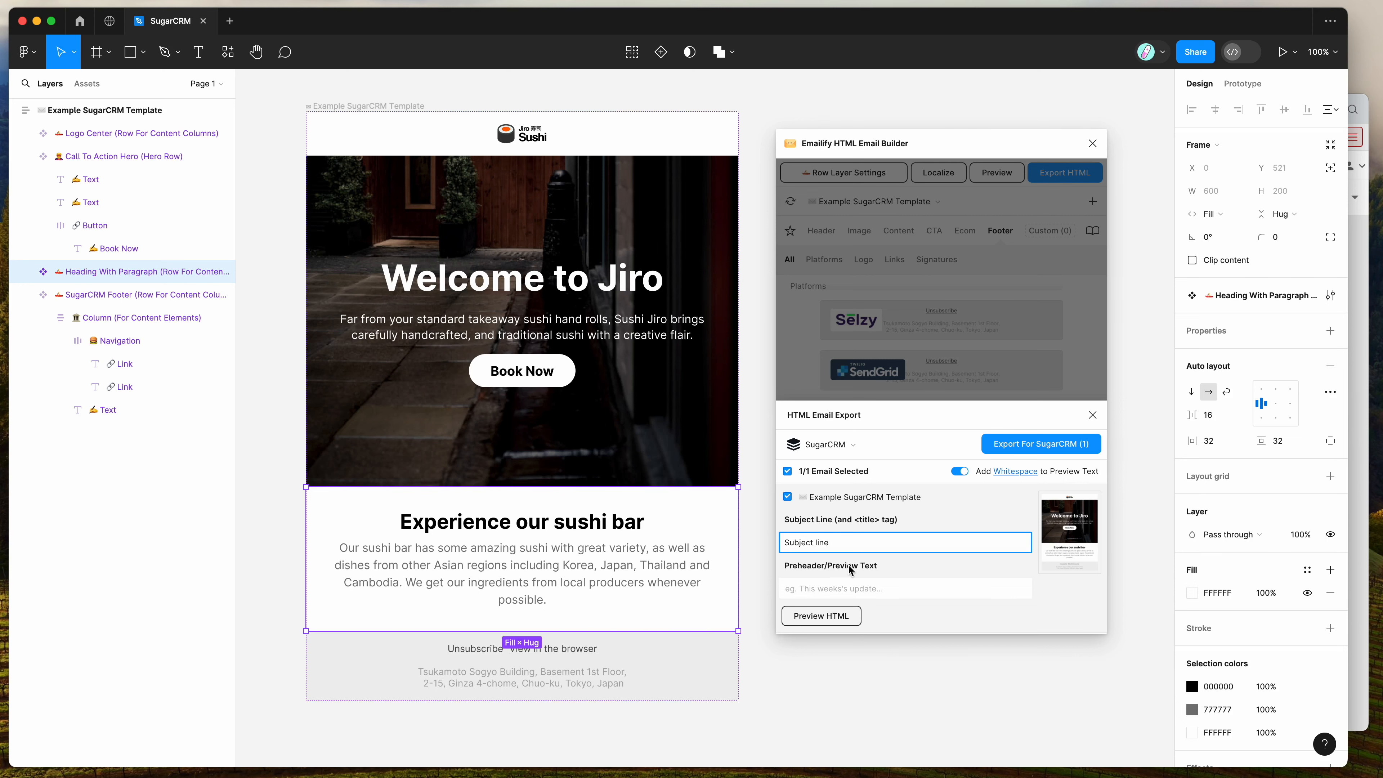
left_click(850, 587)
type("Preheader text")
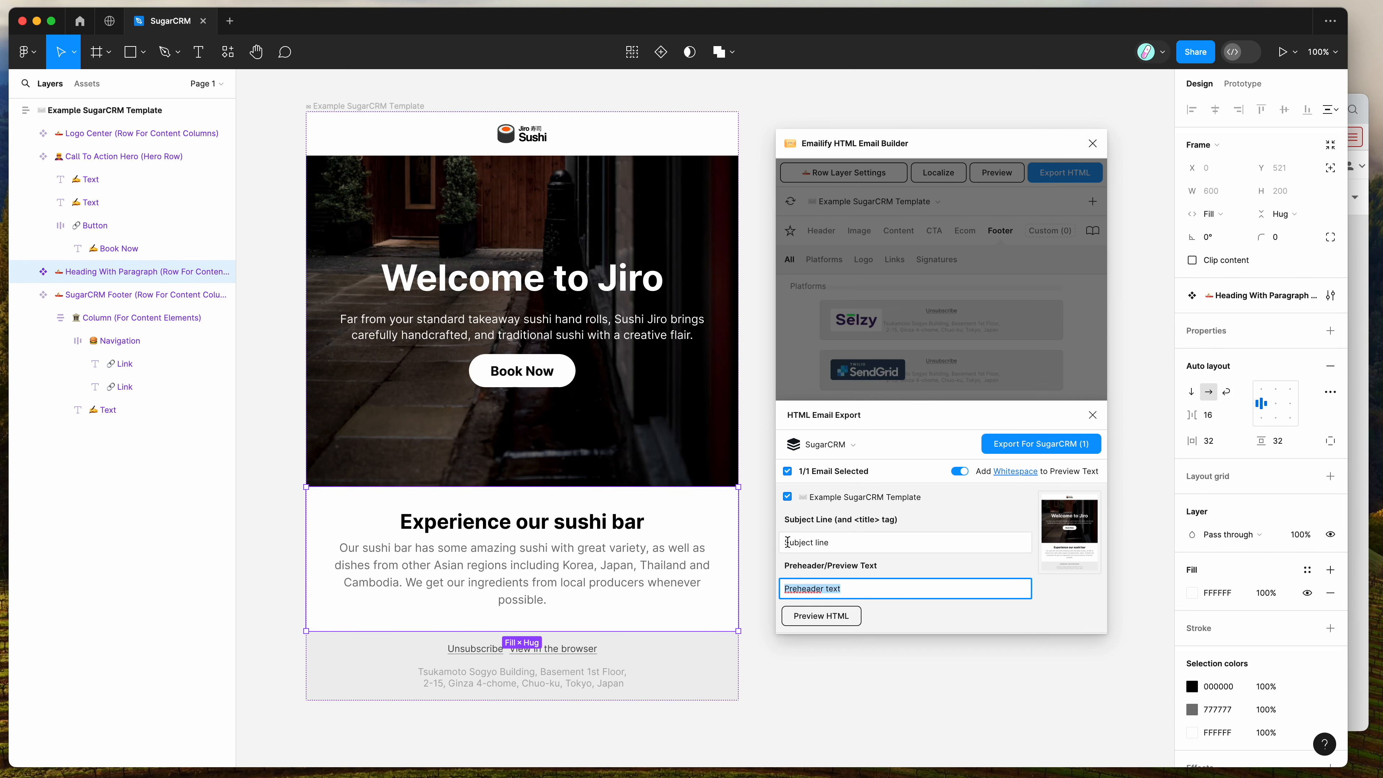
left_click_drag(787, 542, 838, 541)
left_click(860, 541)
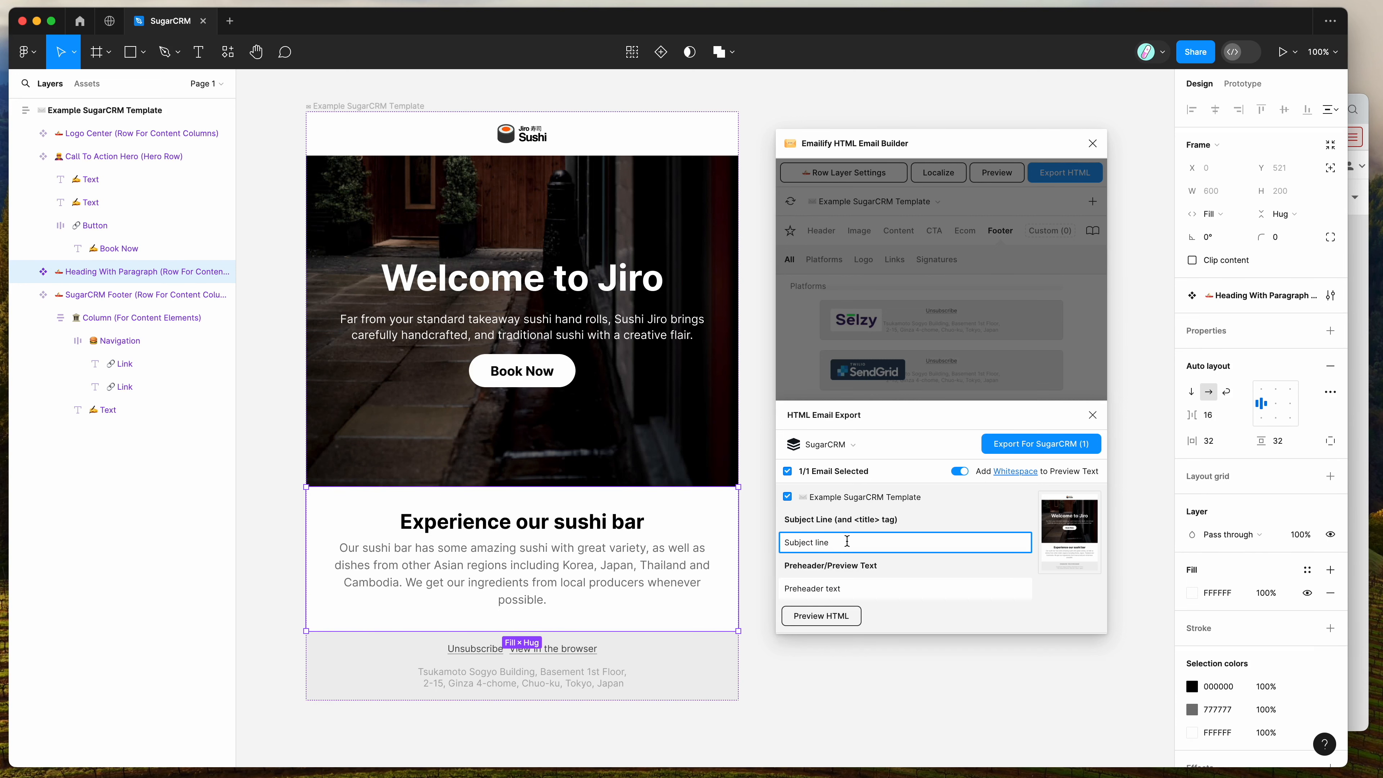
left_click_drag(862, 590, 742, 590)
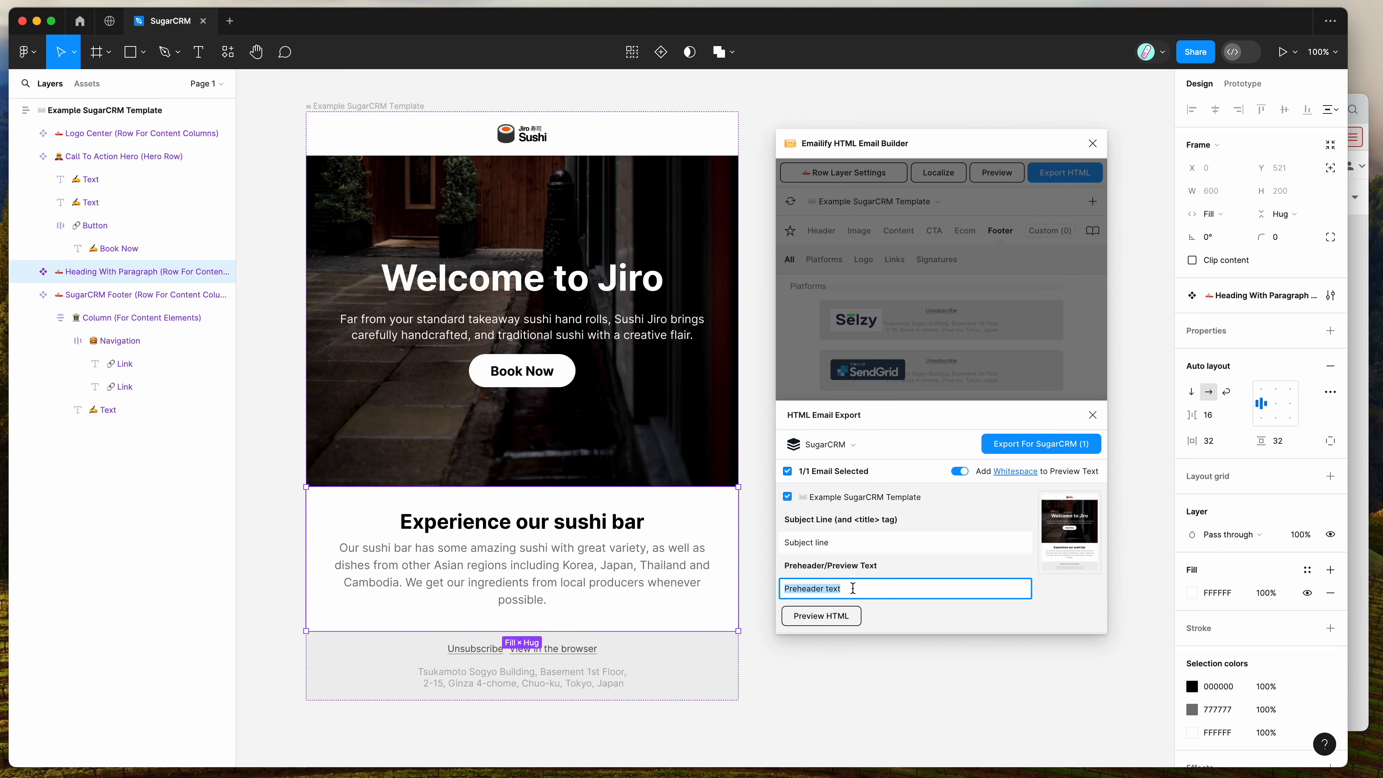
mouse_move(890, 588)
left_mouse_down()
mouse_move(748, 596)
mouse_move(887, 588)
left_mouse_up()
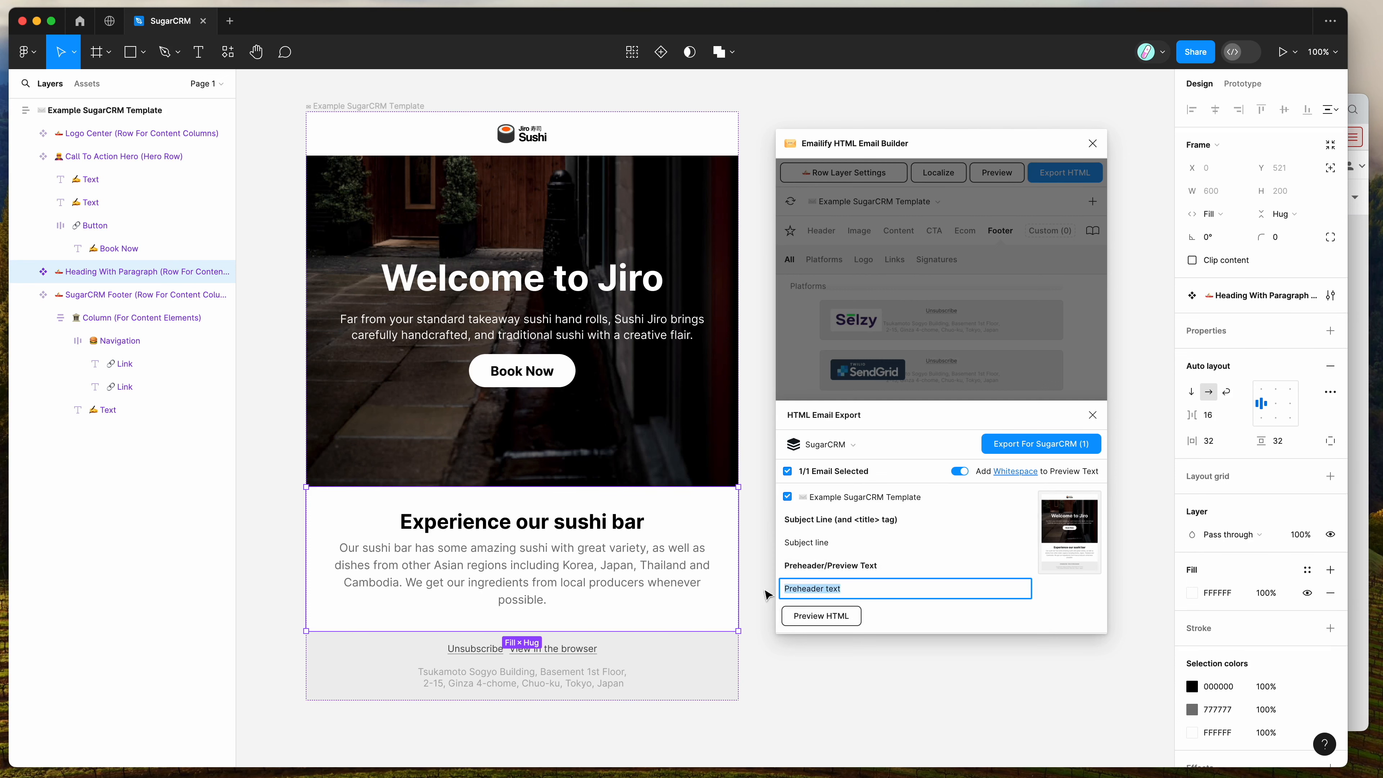
left_click(863, 542)
left_click_drag(863, 542, 747, 547)
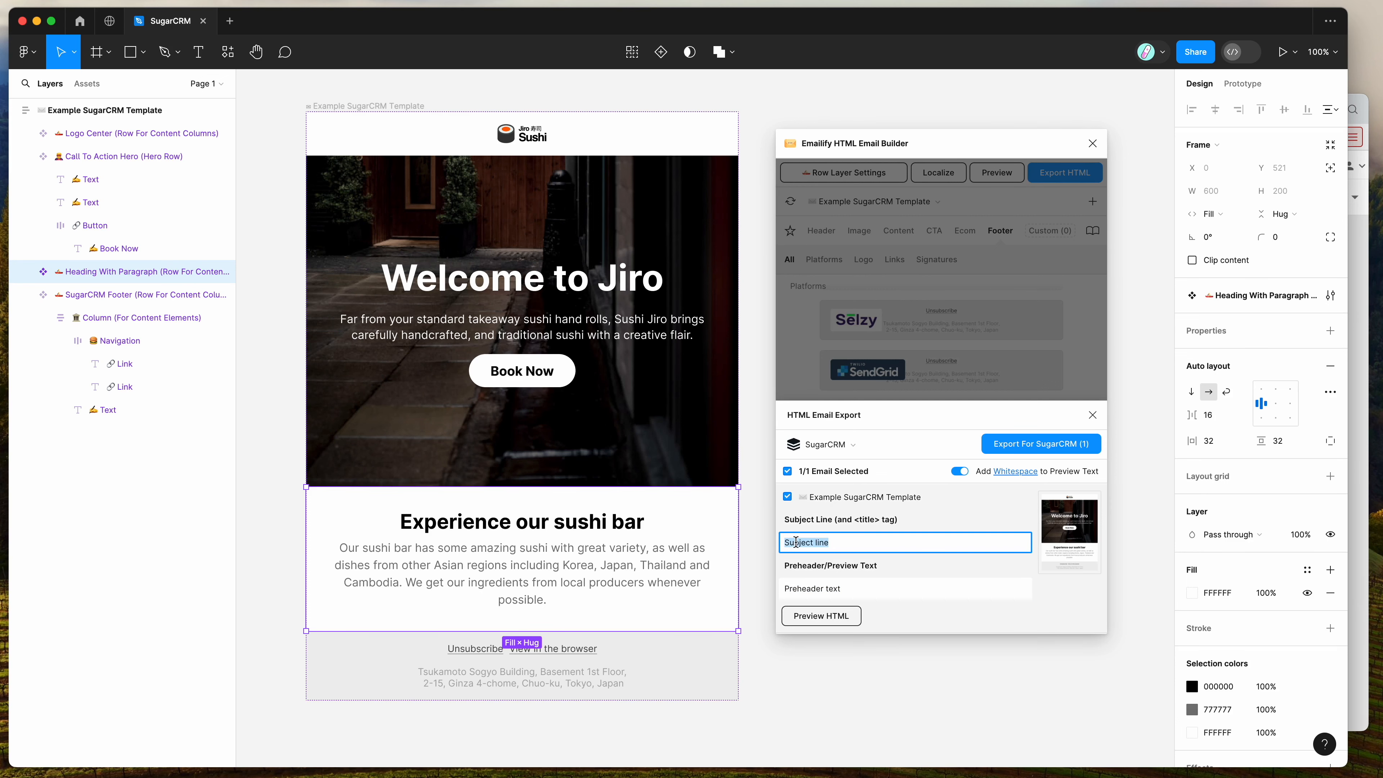
left_click(856, 542)
left_click_drag(856, 542, 747, 549)
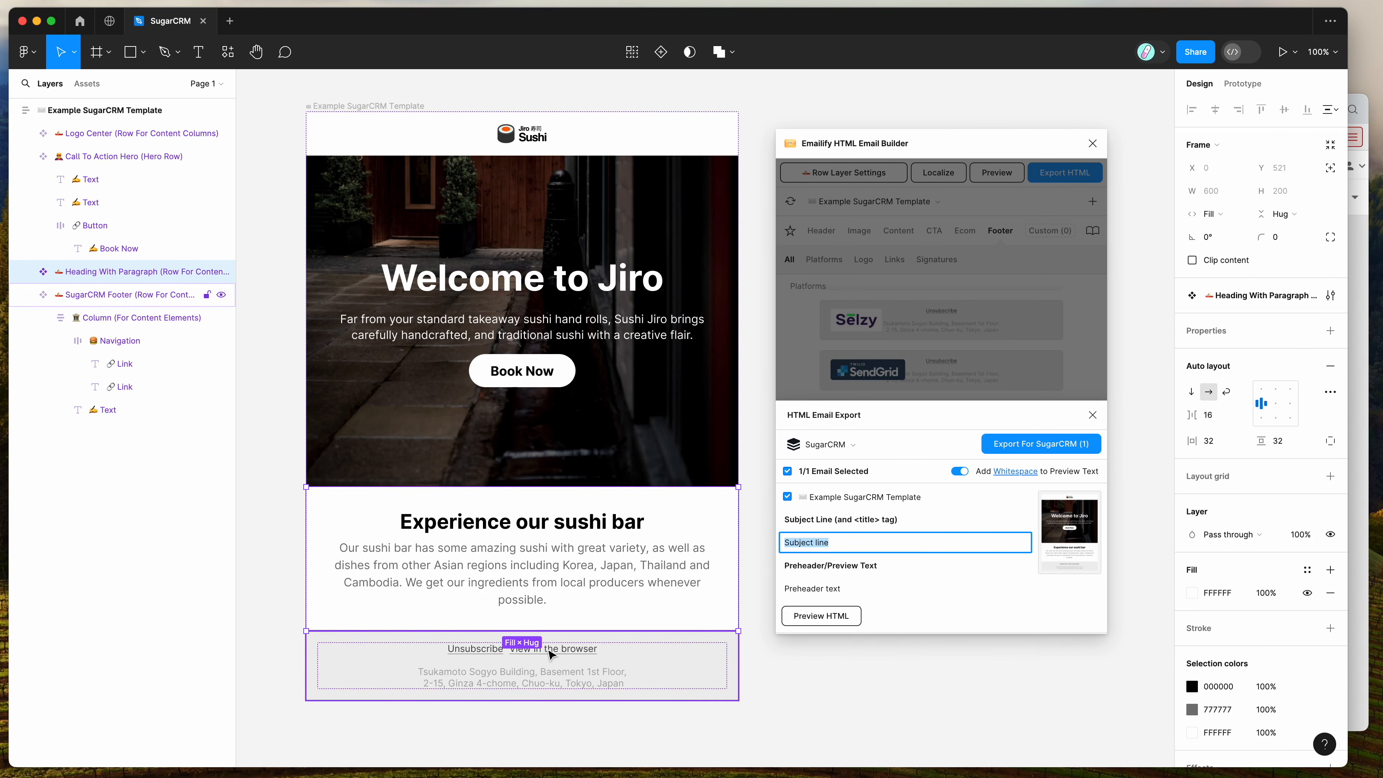
left_click(835, 542)
left_click_drag(814, 540, 767, 545)
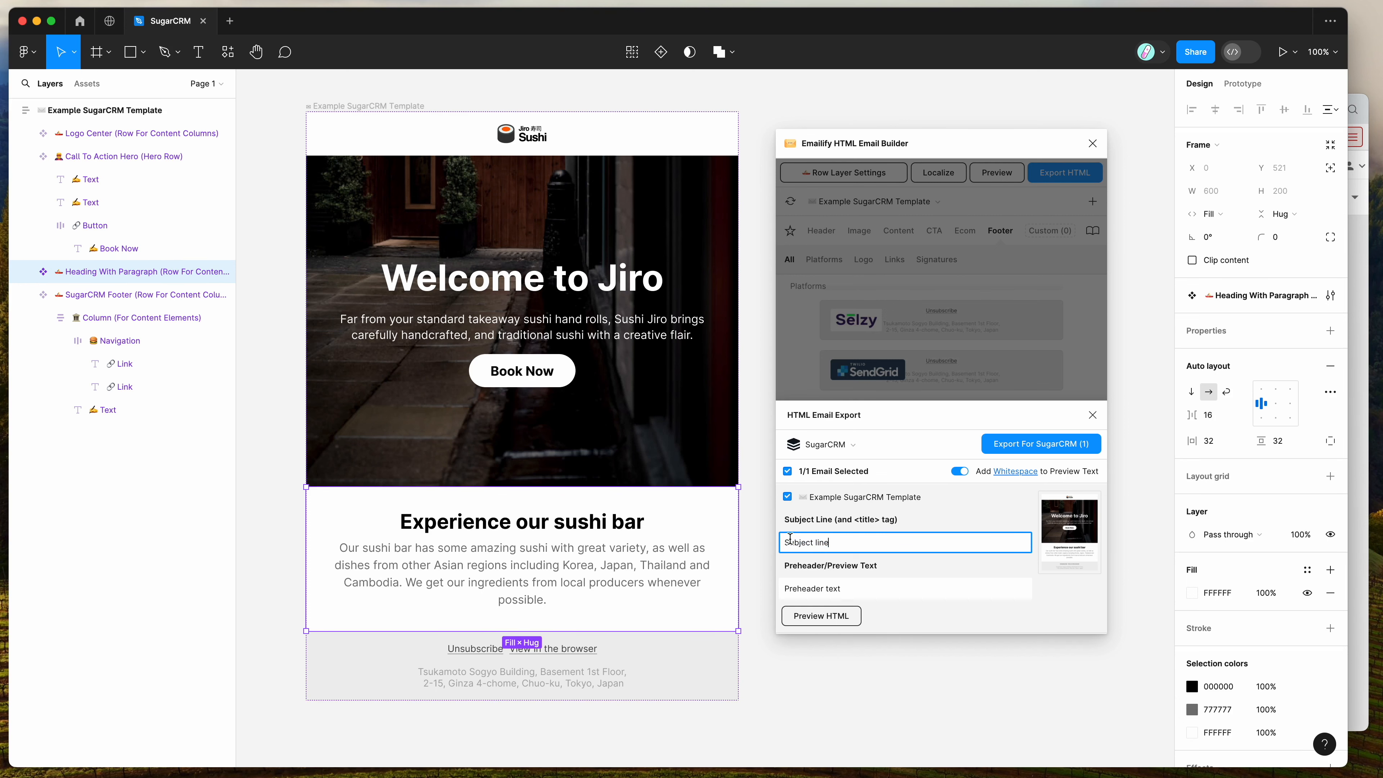
left_click(847, 543)
left_click(946, 415)
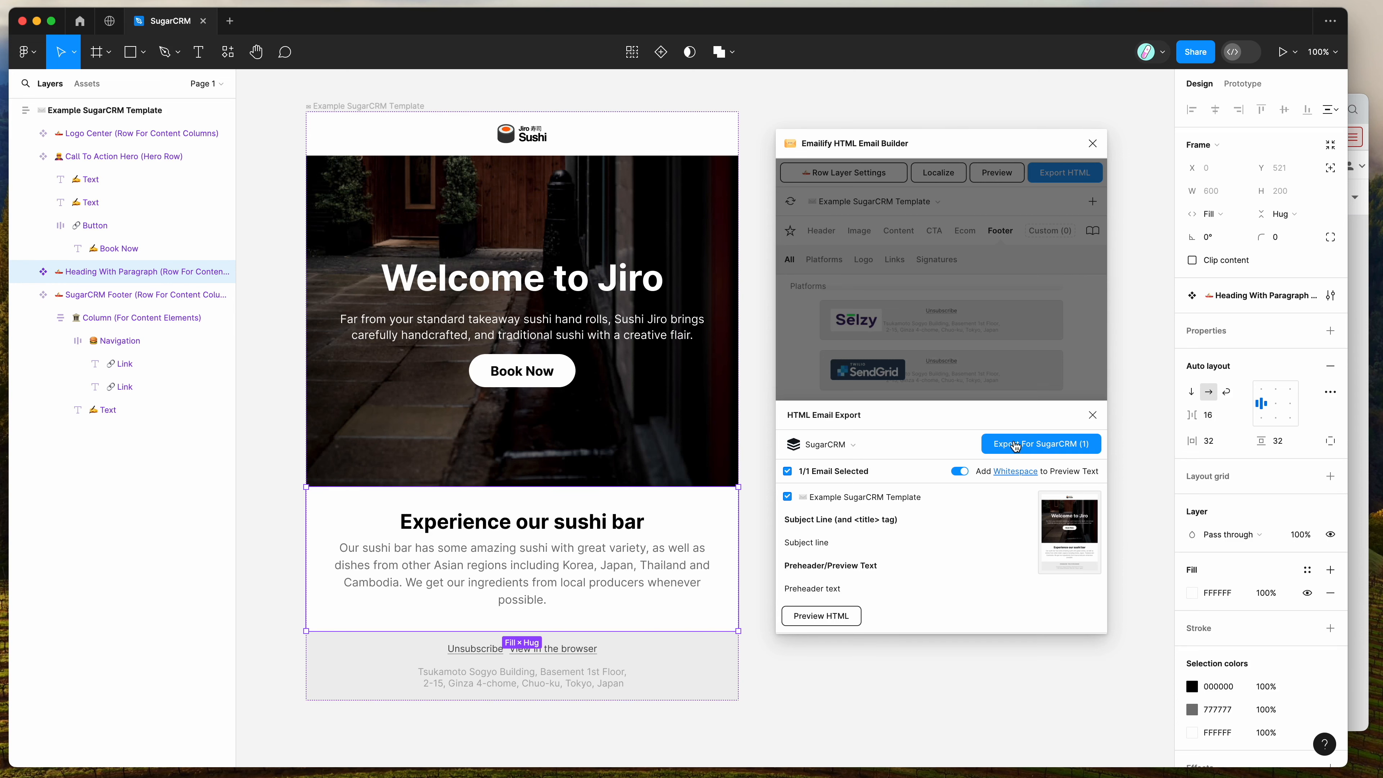
Export the email for SugarCRM and save the generated .zip file to the Desktop.
left_click(1034, 450)
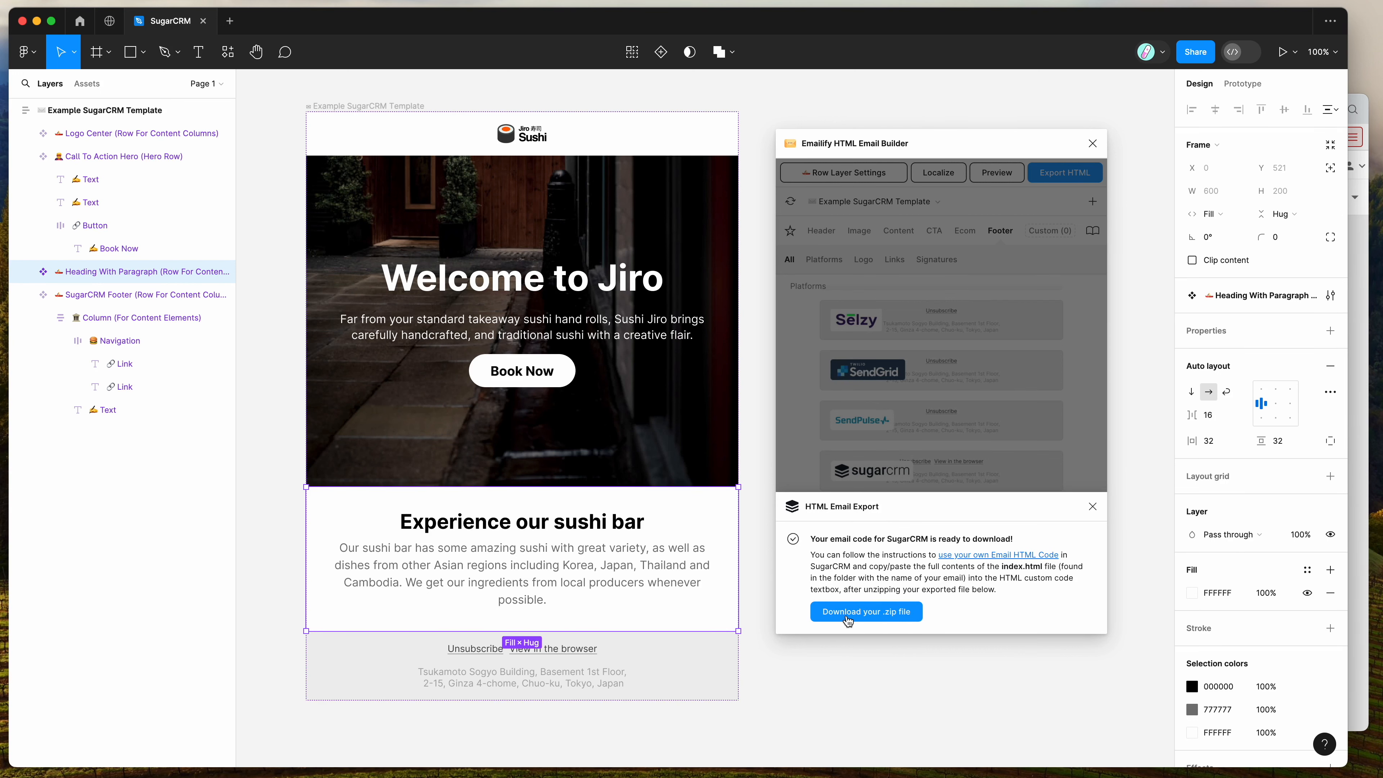
left_click(863, 613)
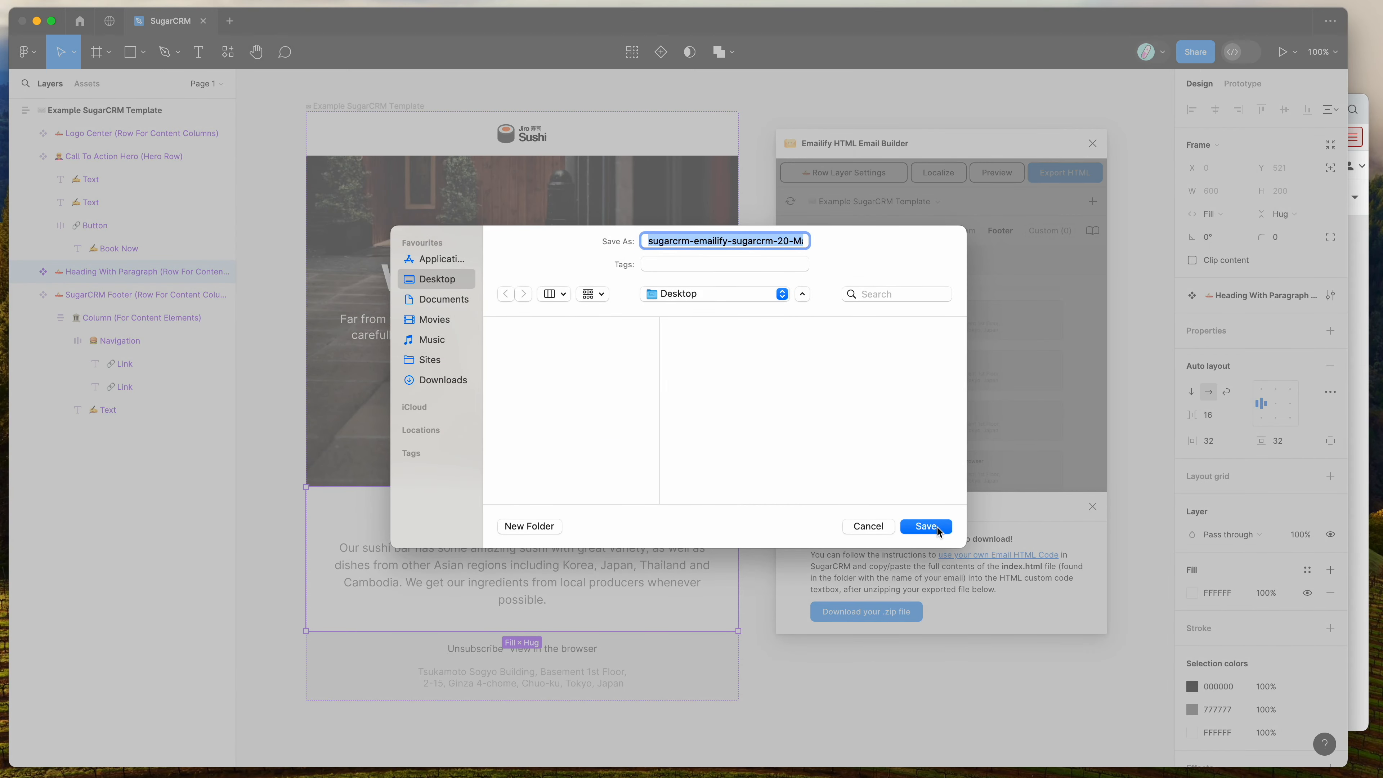
left_click(922, 531)
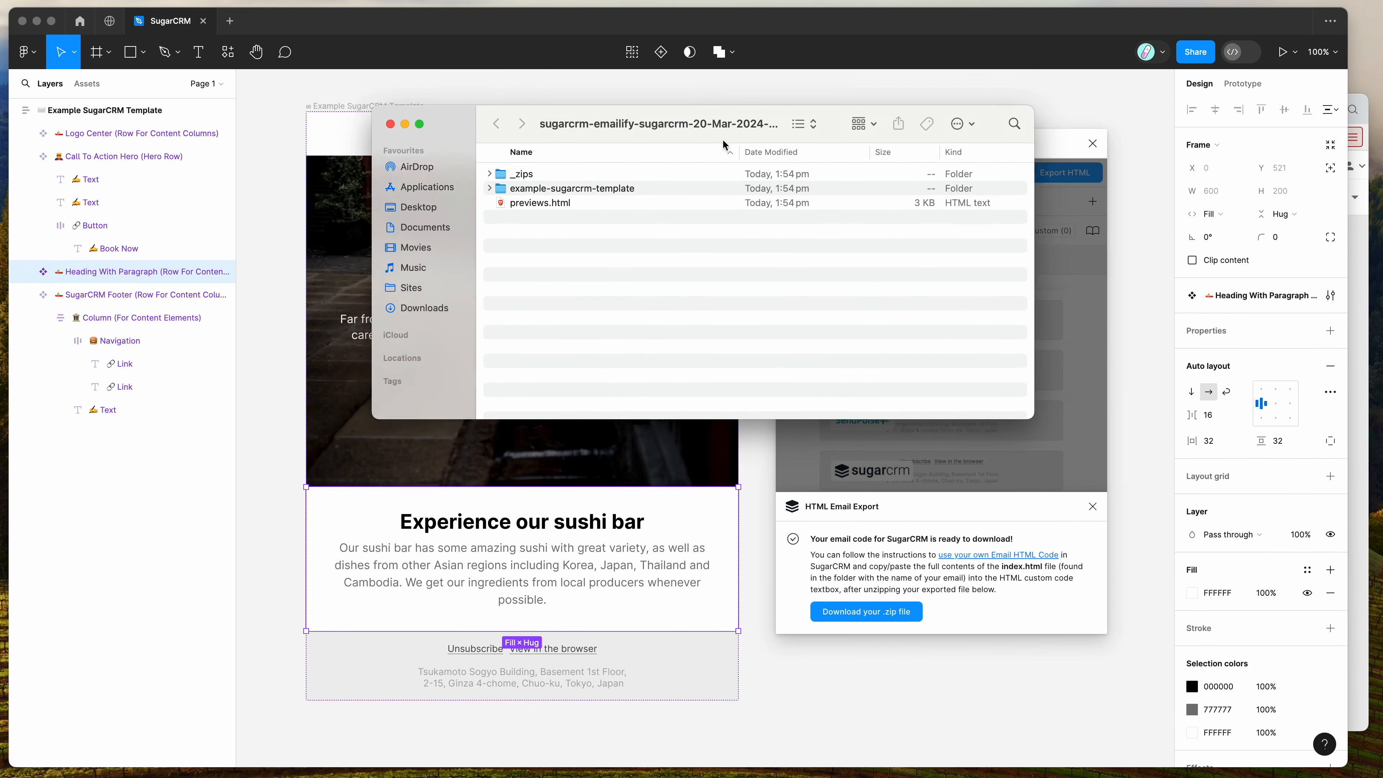
Expand the example-sugarcrm-template folder in the exported files, select index.html and move the file window aside.
left_click_drag(723, 144, 835, 179)
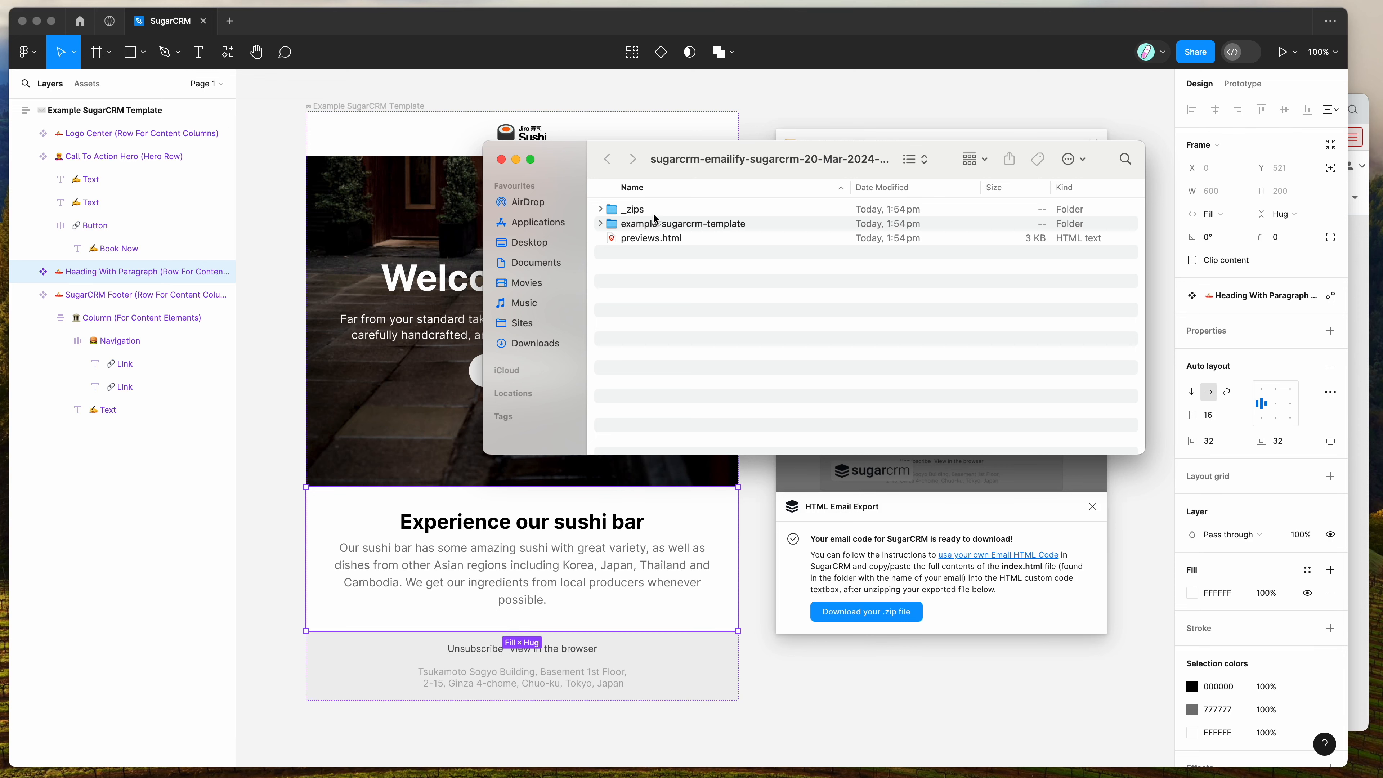
left_click(632, 228)
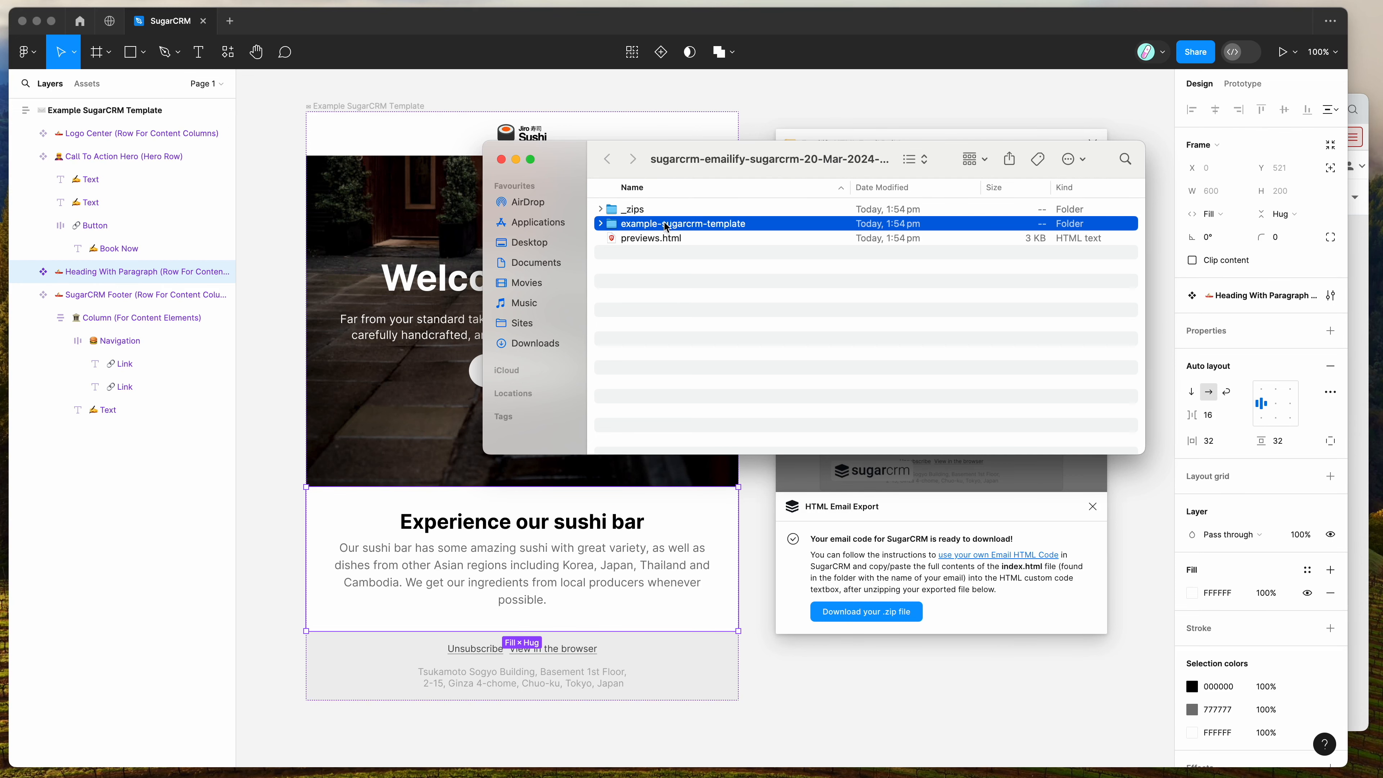
left_click(601, 224)
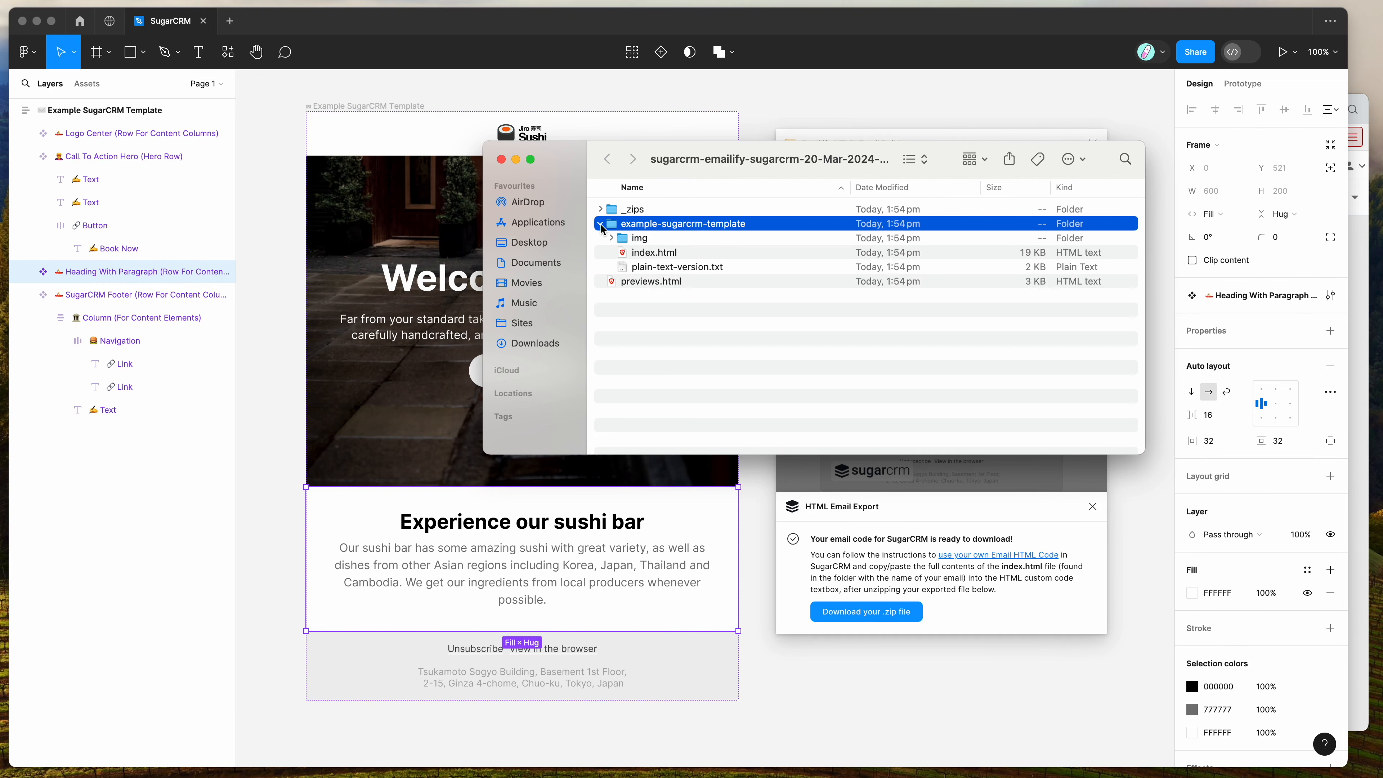
left_click(657, 257)
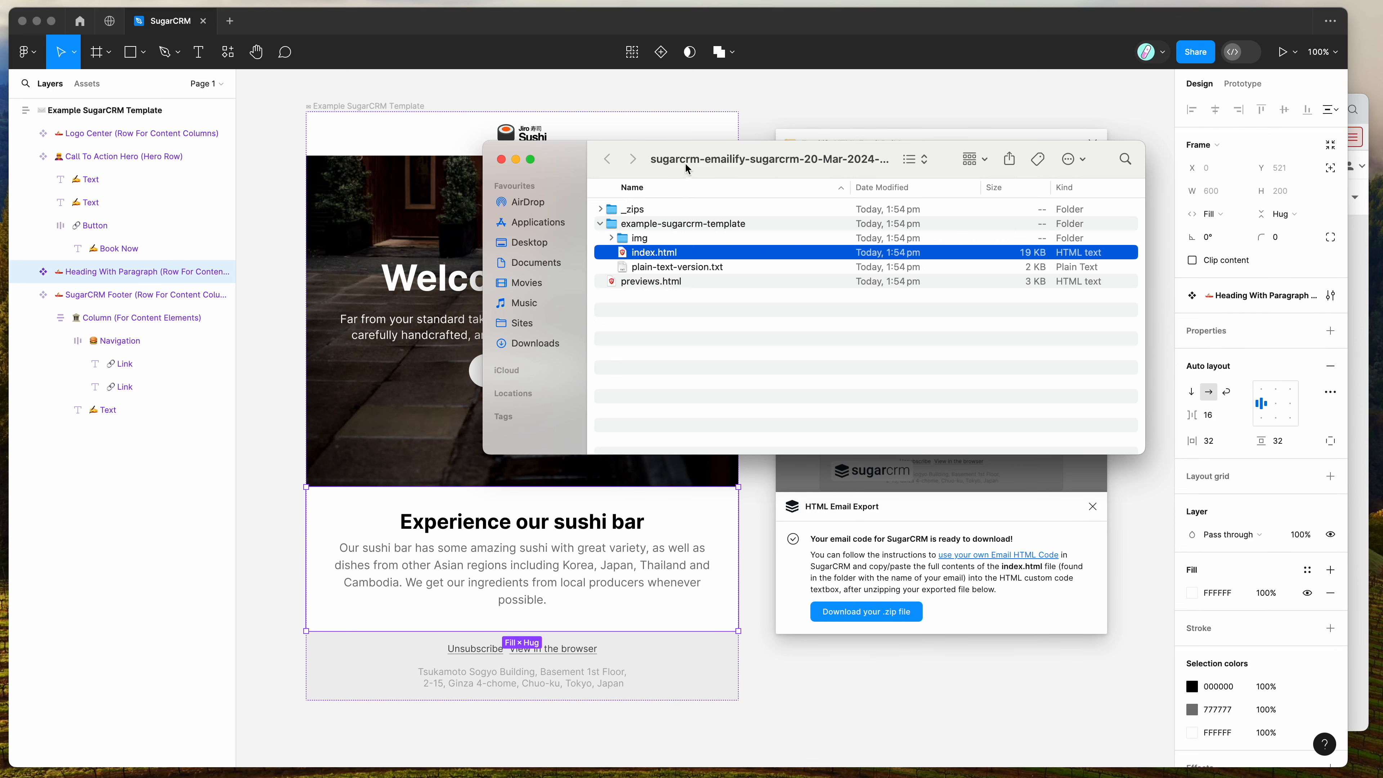
left_click_drag(678, 153, 1157, 283)
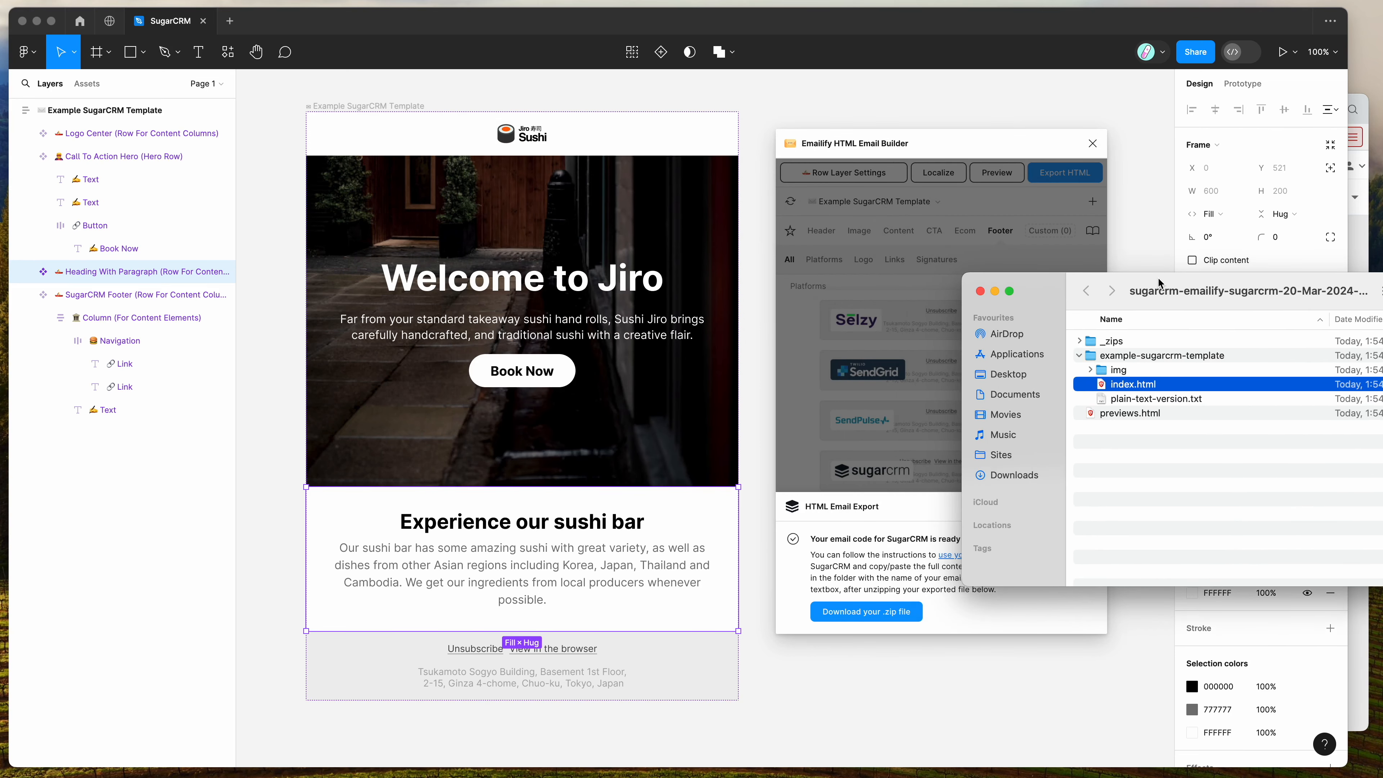
Switch to Sugar Market in the browser and create a new email.
left_click(1356, 243)
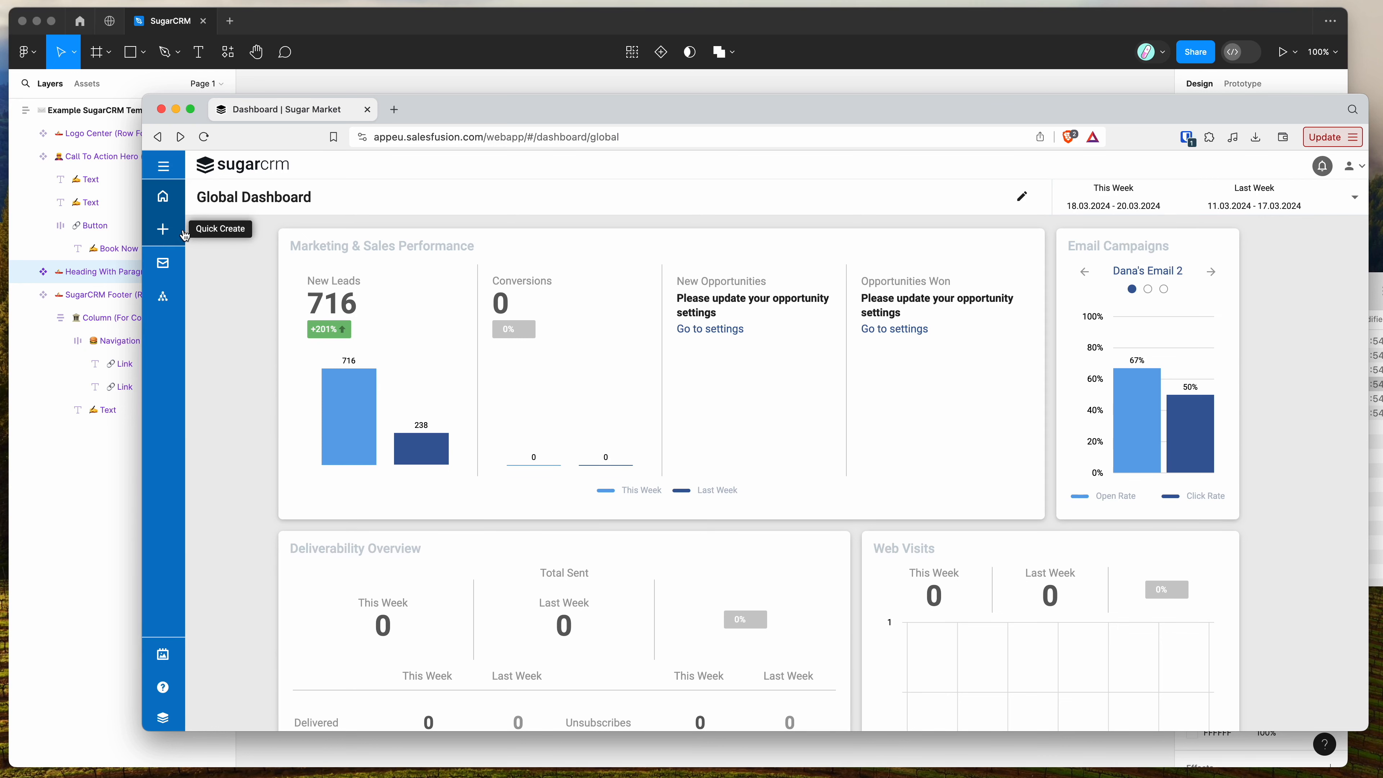
left_click(165, 233)
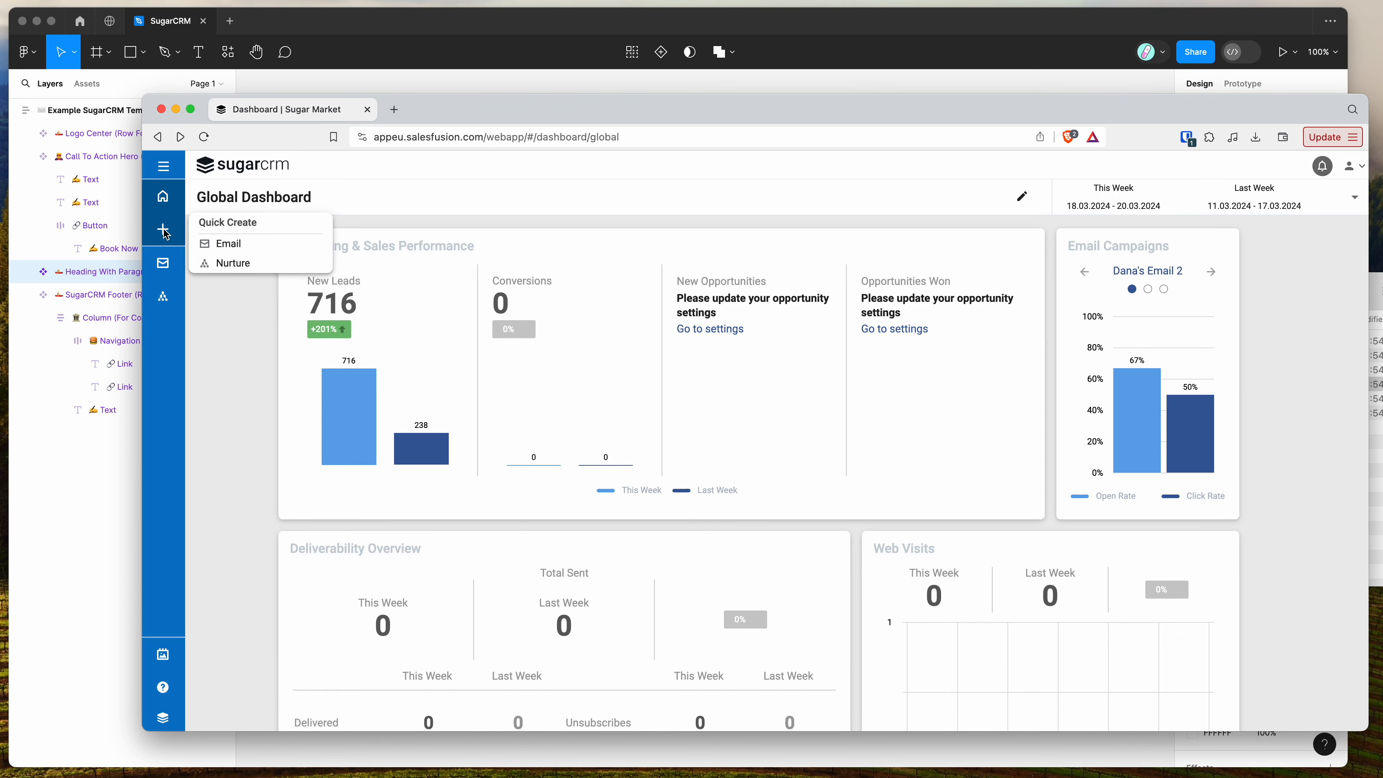
left_click(229, 246)
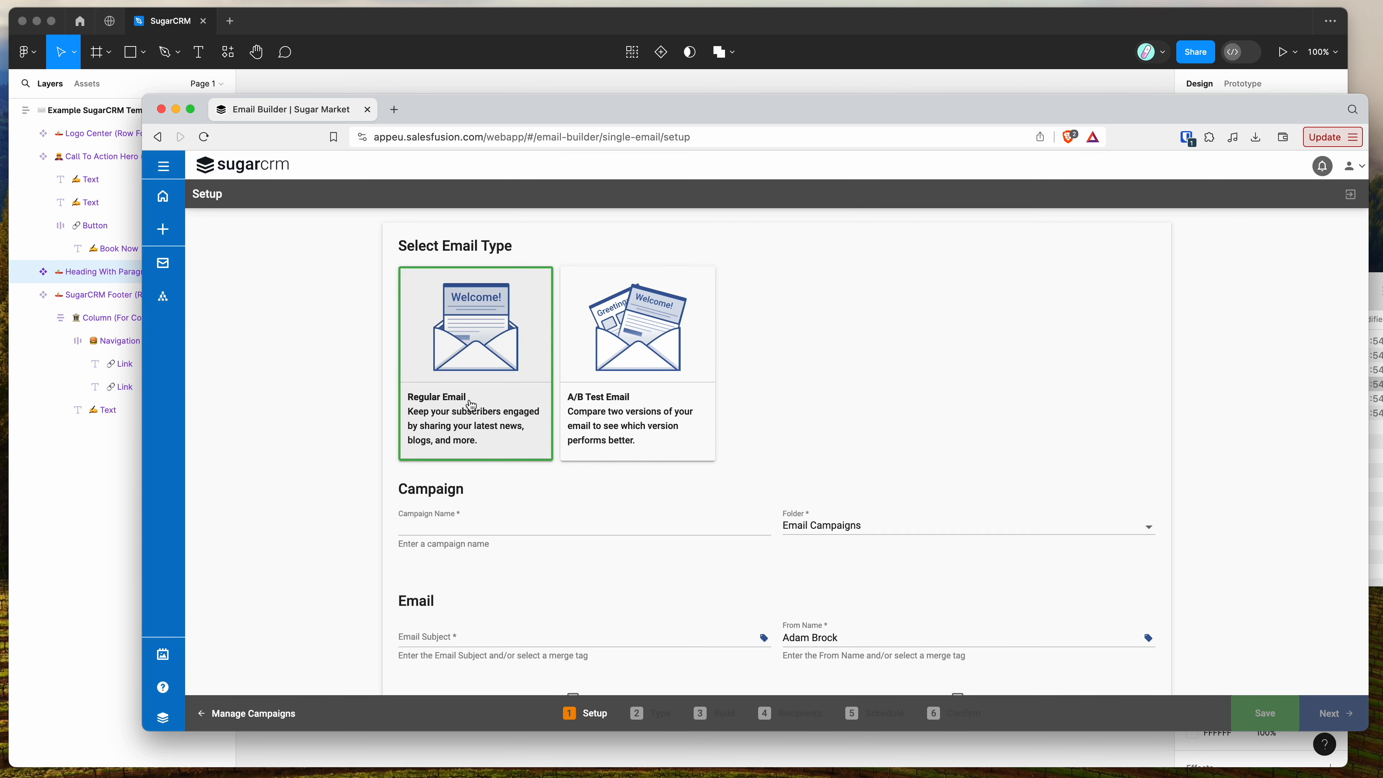
Name the campaign "Test Campaign from Figma" and set its email subject to "Subject line test".
left_click(465, 524)
type("Test Campaign from Figma")
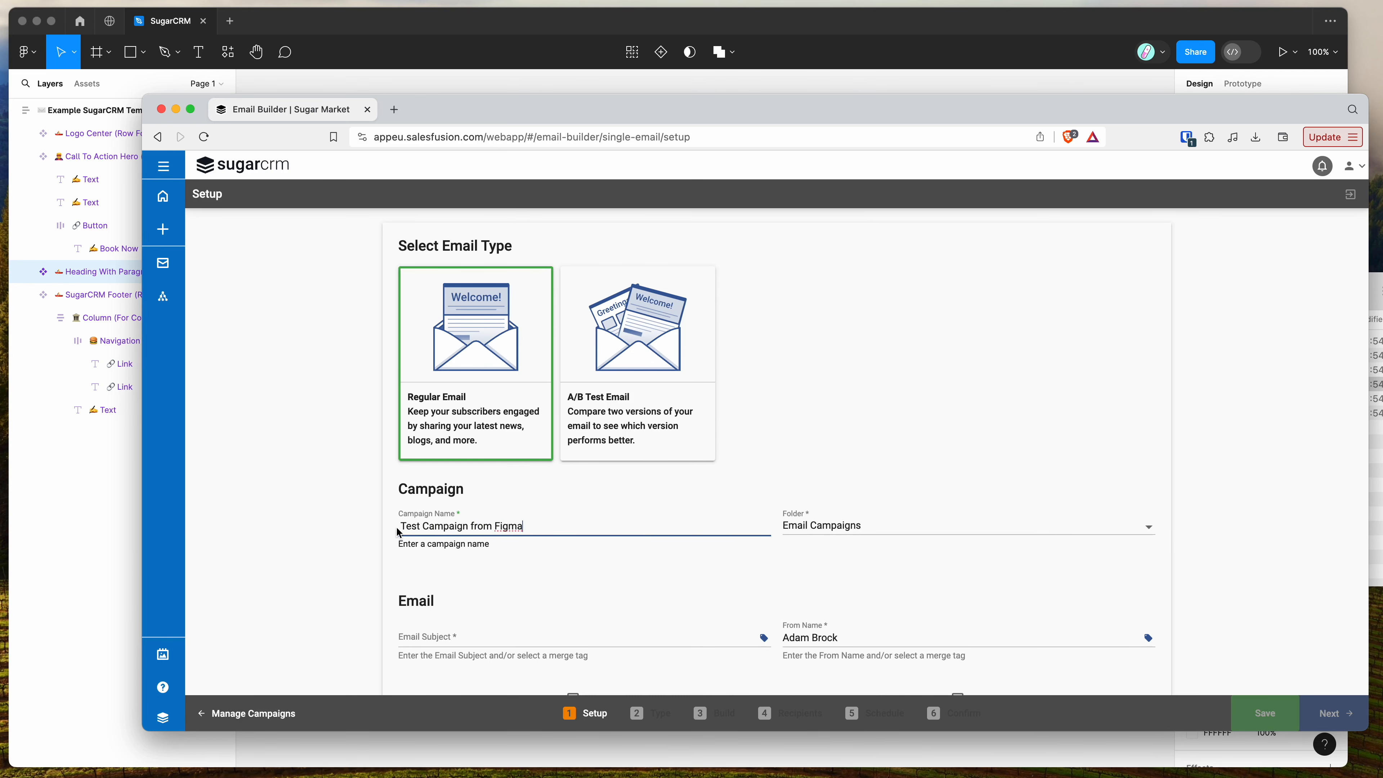
left_click(454, 639)
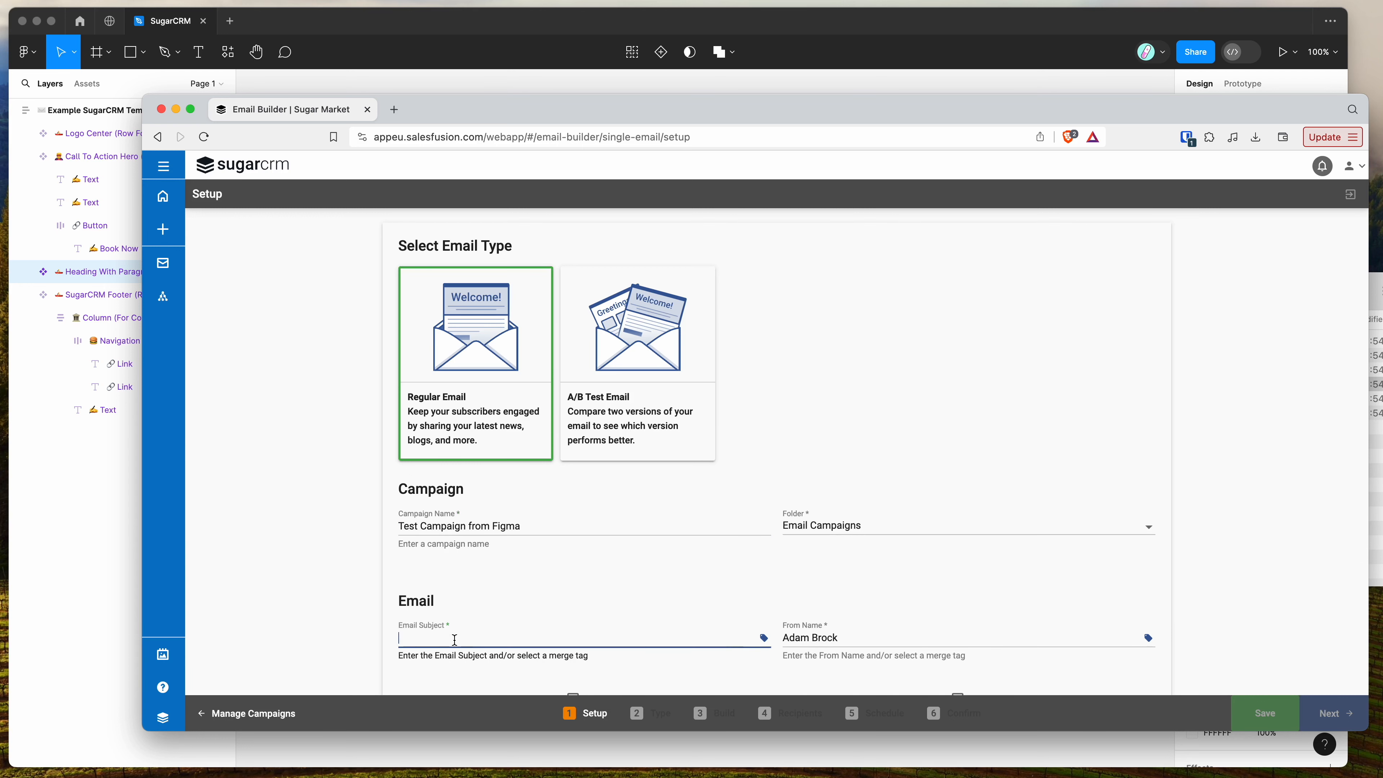
type("Subject line test")
left_click_drag(474, 638, 351, 644)
left_click(474, 638)
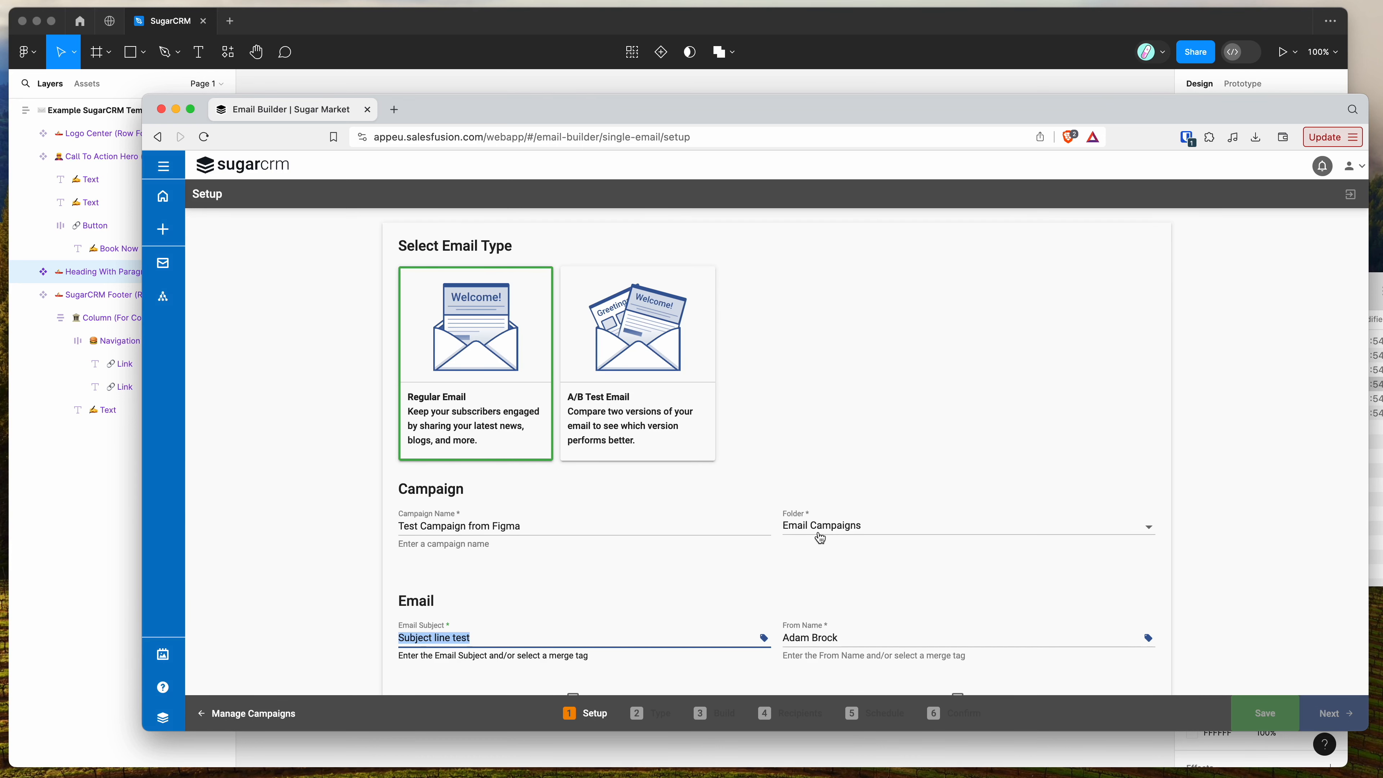
Open the campaign's folder picker and select the Email Campaigns folder.
left_click(815, 528)
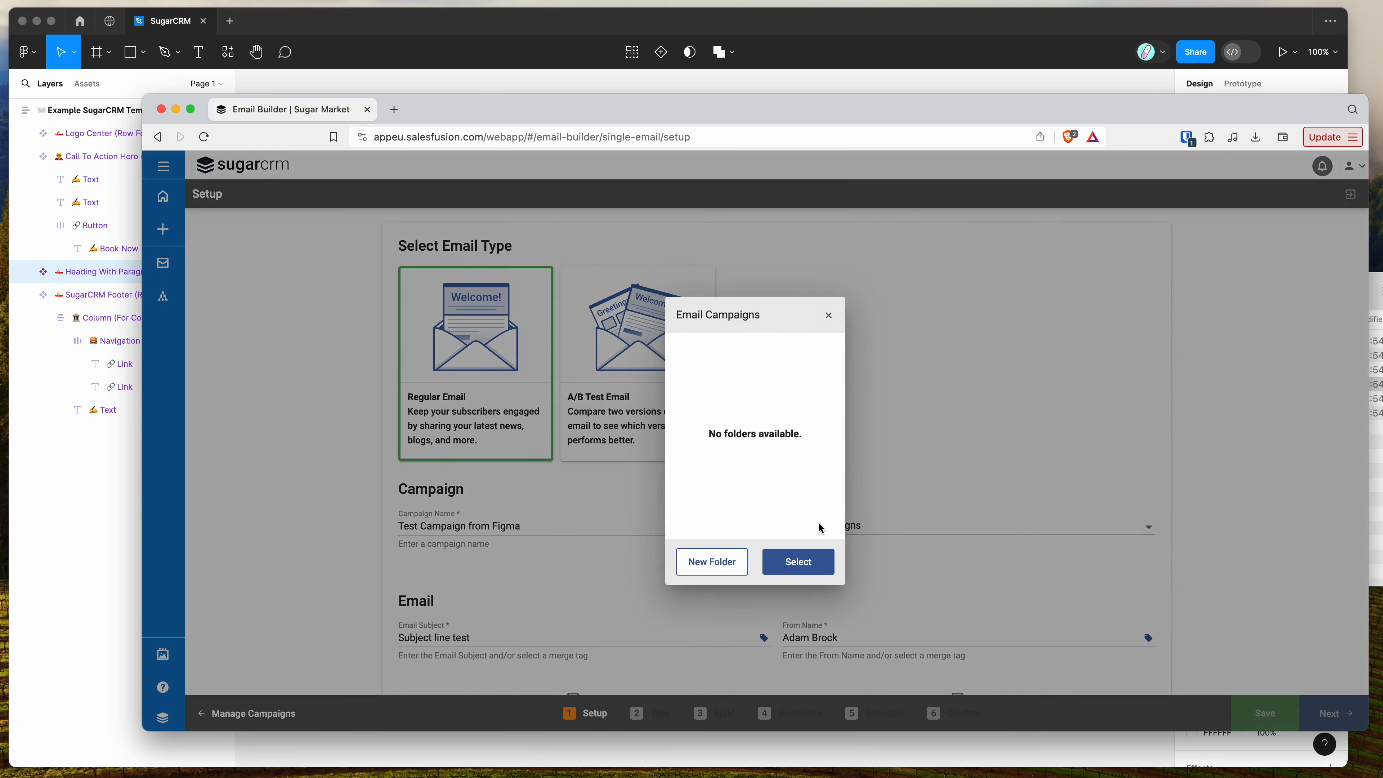
left_click_drag(710, 434, 812, 436)
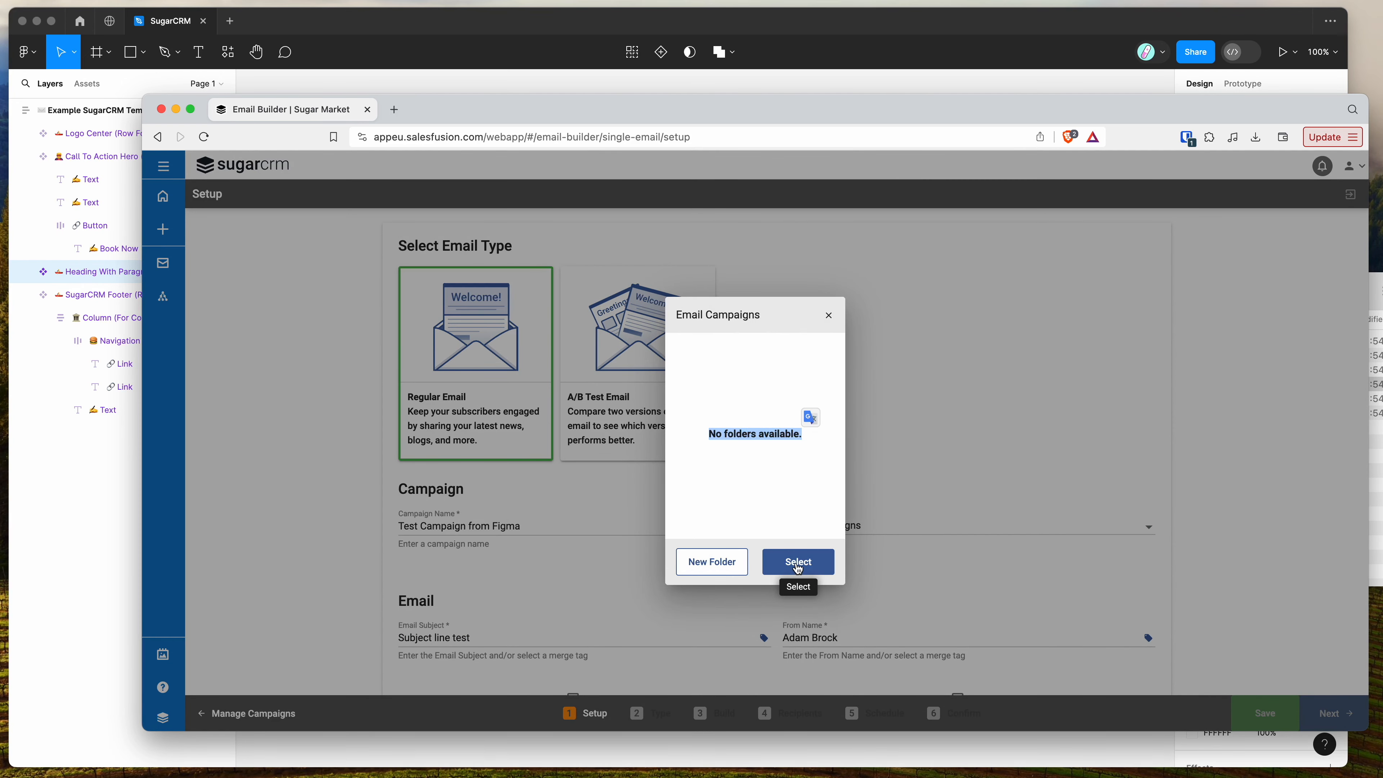
left_click(798, 569)
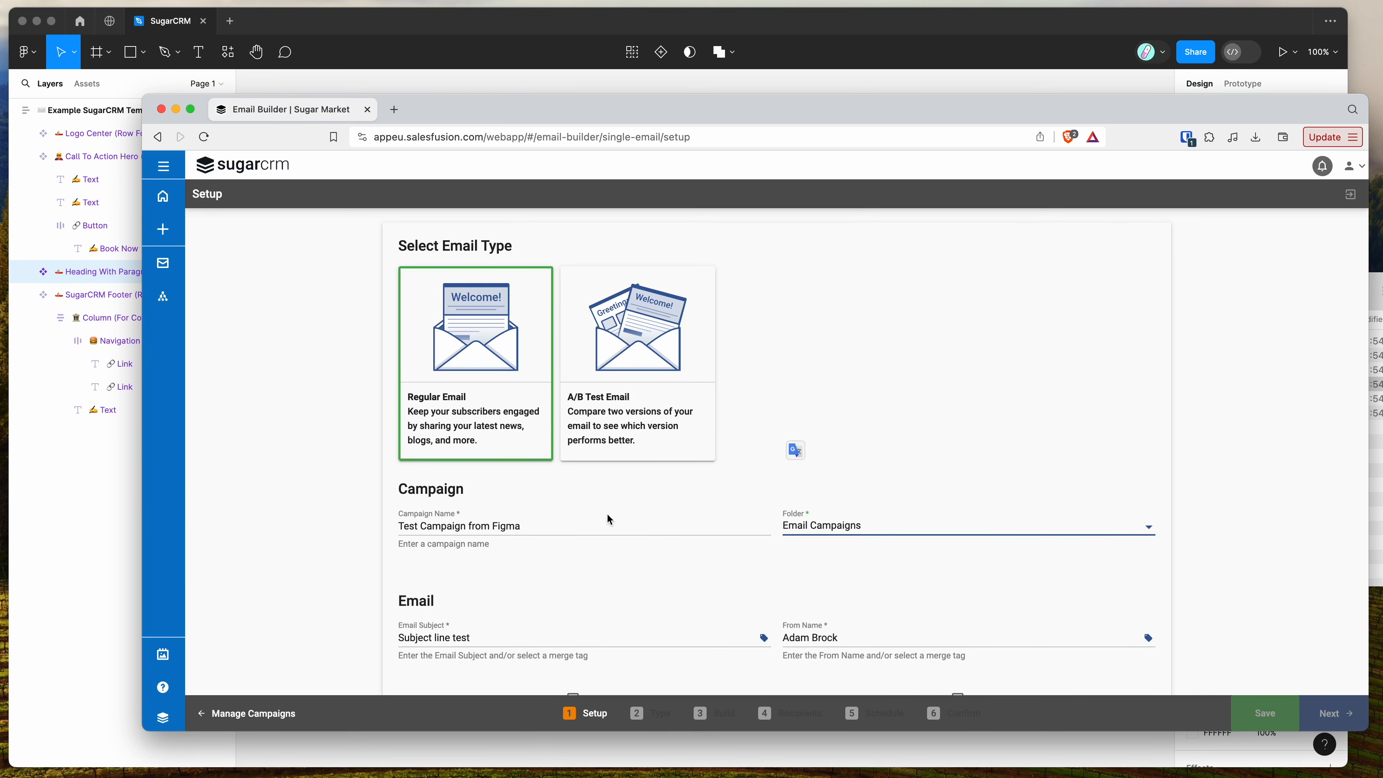
Remove the surname from the From Name and continue to the email type stage.
left_click_drag(808, 639, 901, 639)
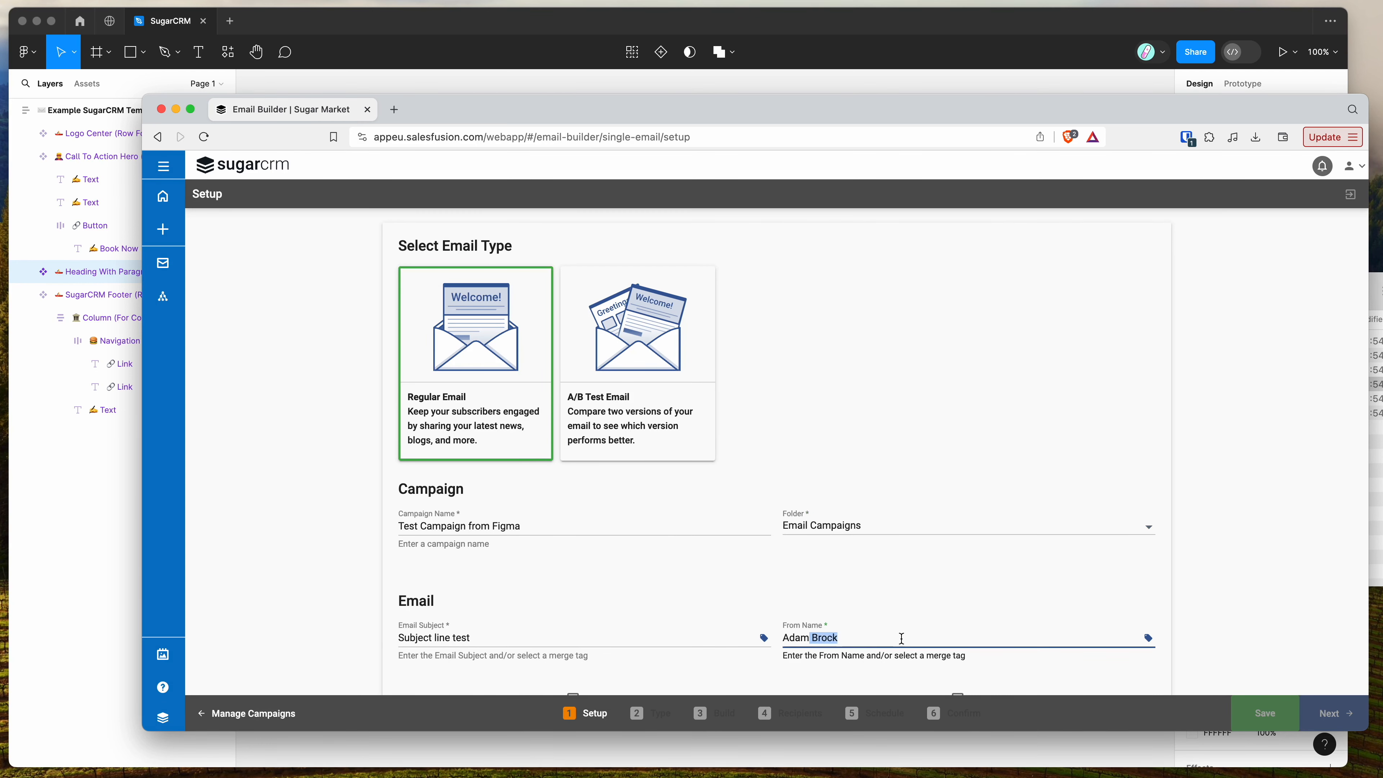
key("BackSpace")
left_click(772, 601)
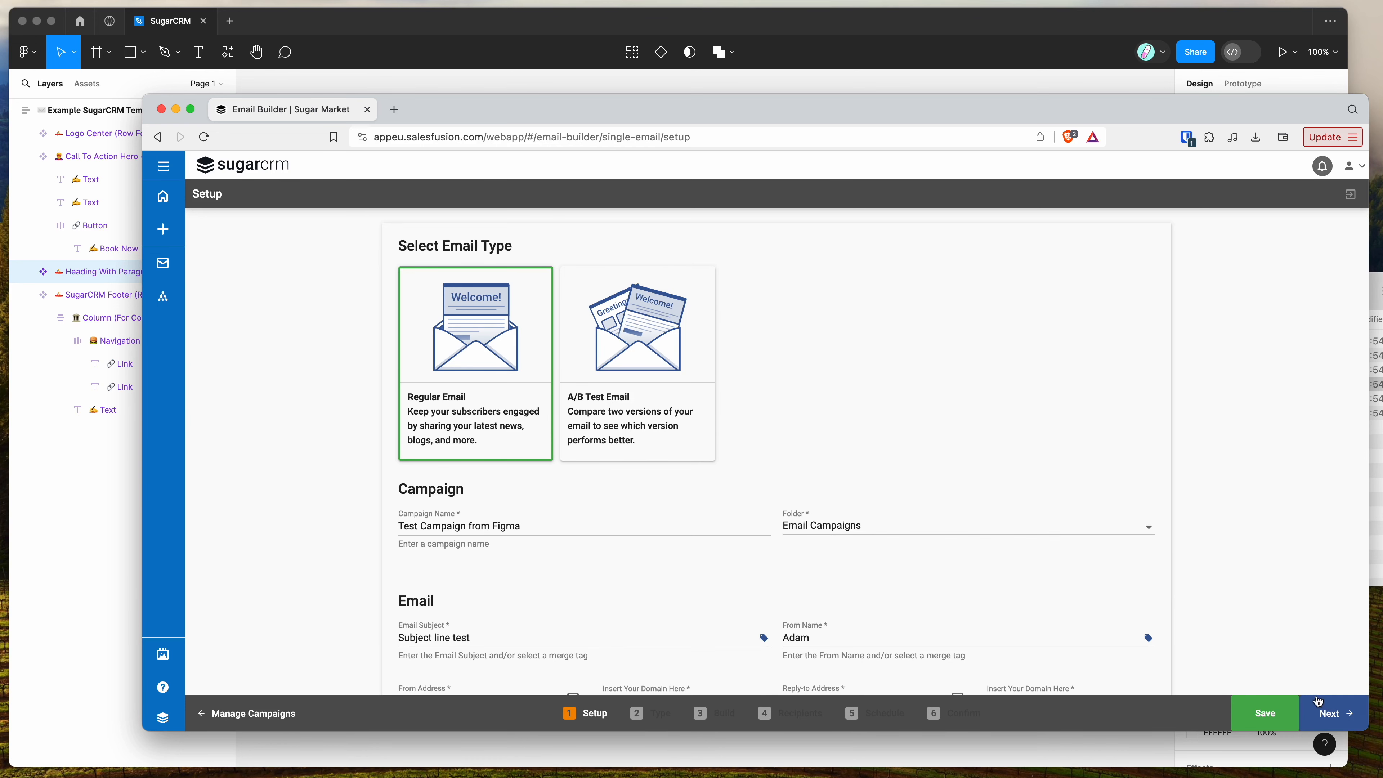
left_click(1336, 715)
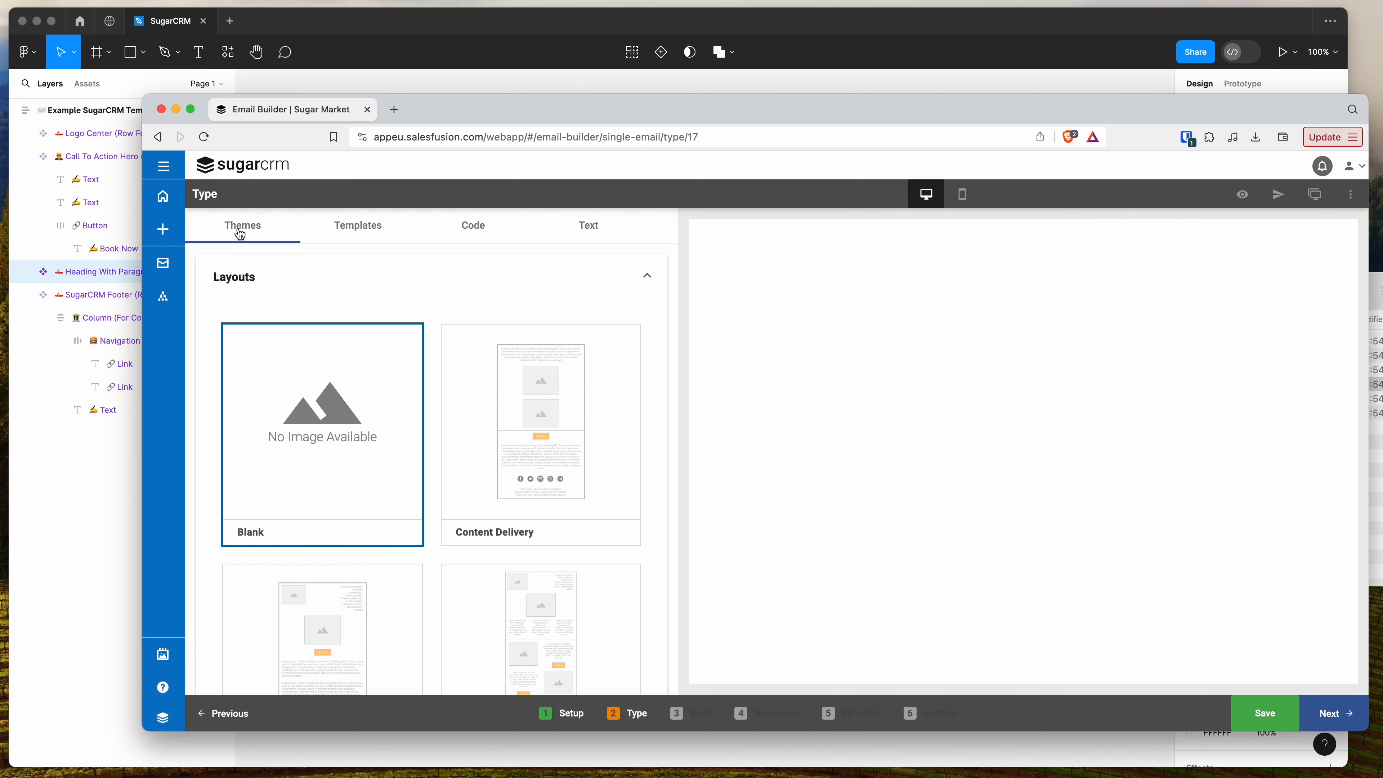
Choose the Blank code template for the email and confirm the template change.
left_click(469, 231)
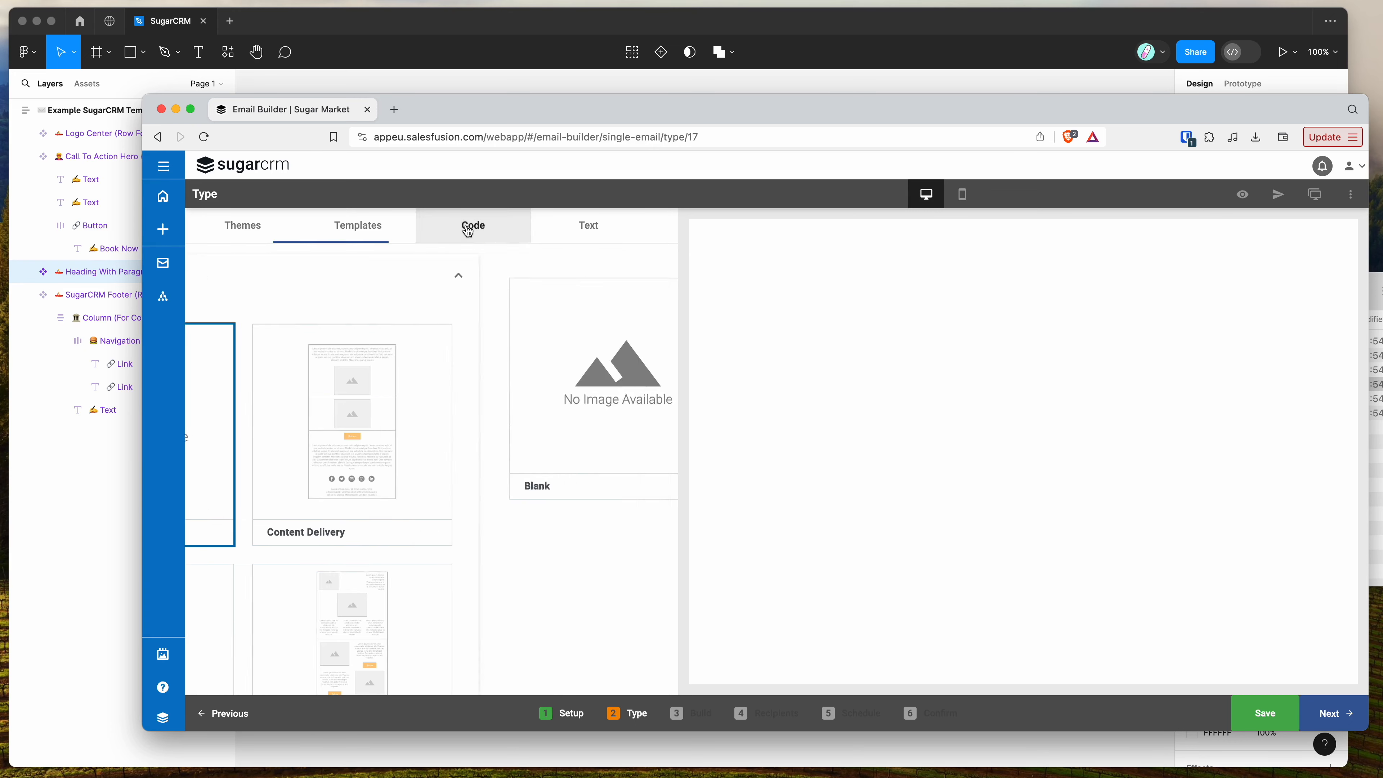
left_click(285, 436)
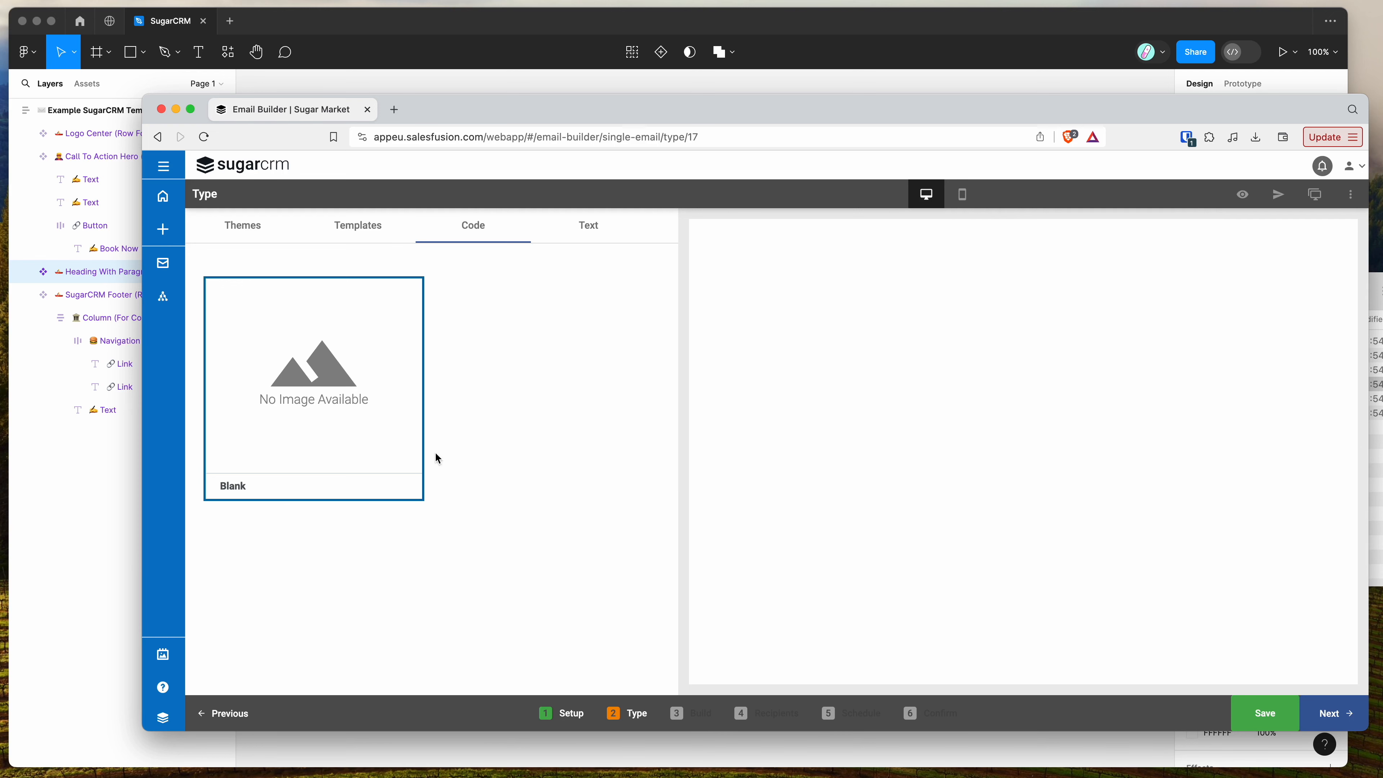
left_click(1332, 720)
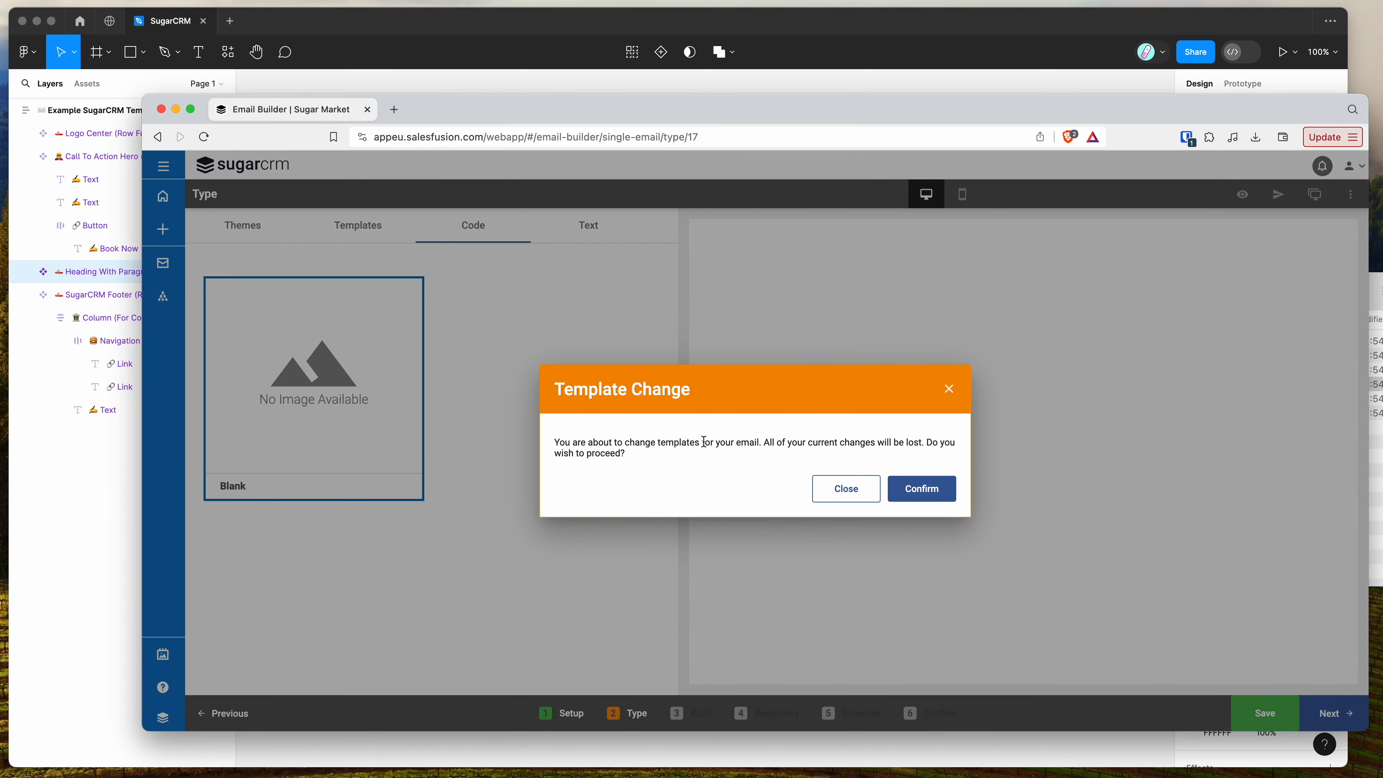
left_click_drag(553, 381, 693, 474)
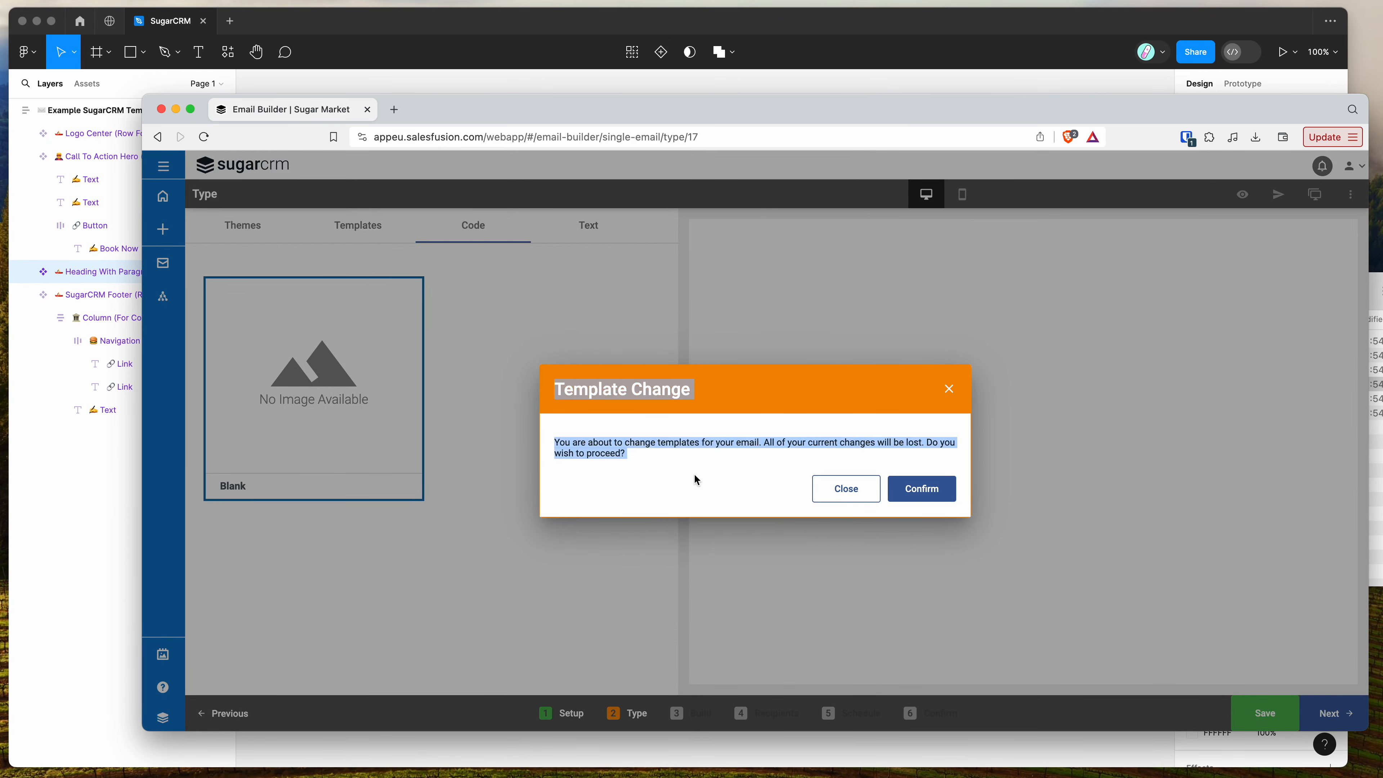
left_click(676, 456)
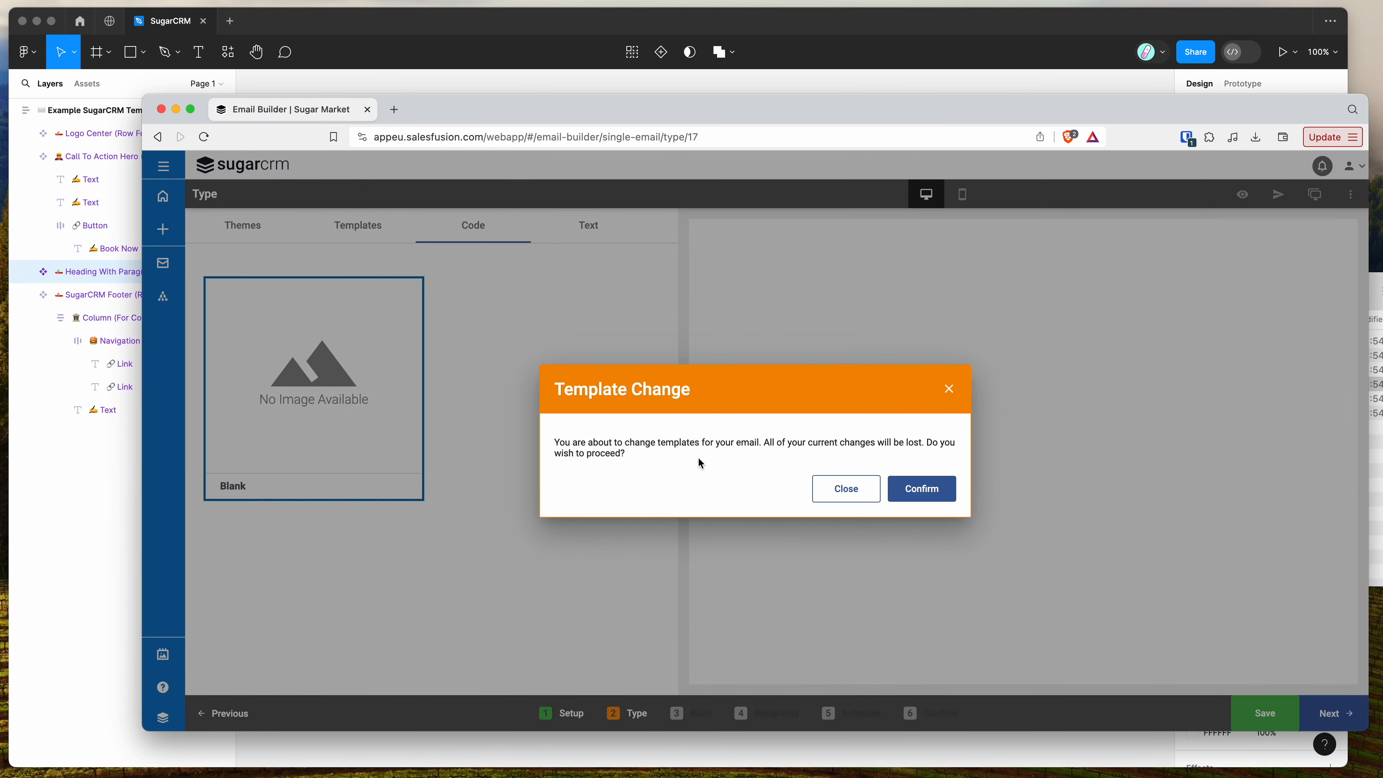
left_click(922, 489)
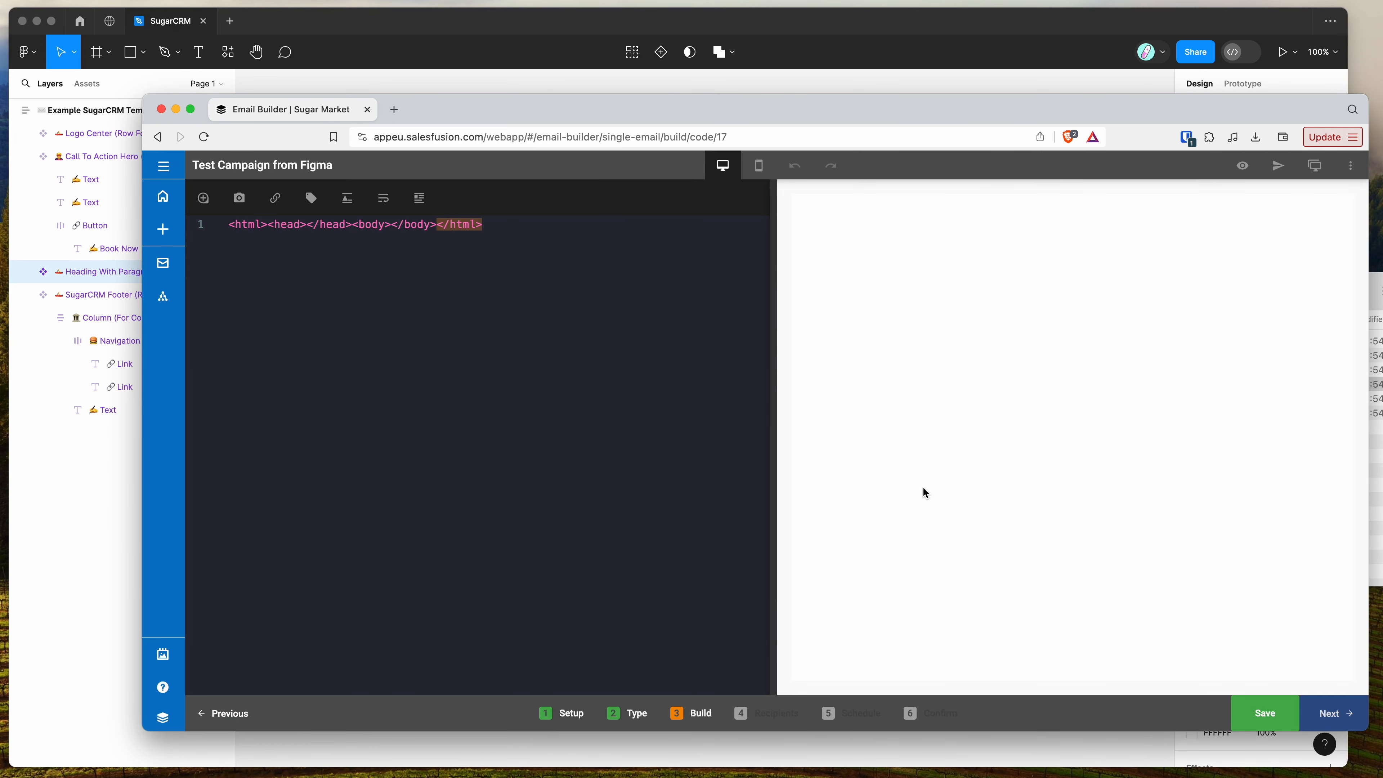
Replace the placeholder HTML in the code editor with the contents of the exported index.html file.
left_click(514, 266)
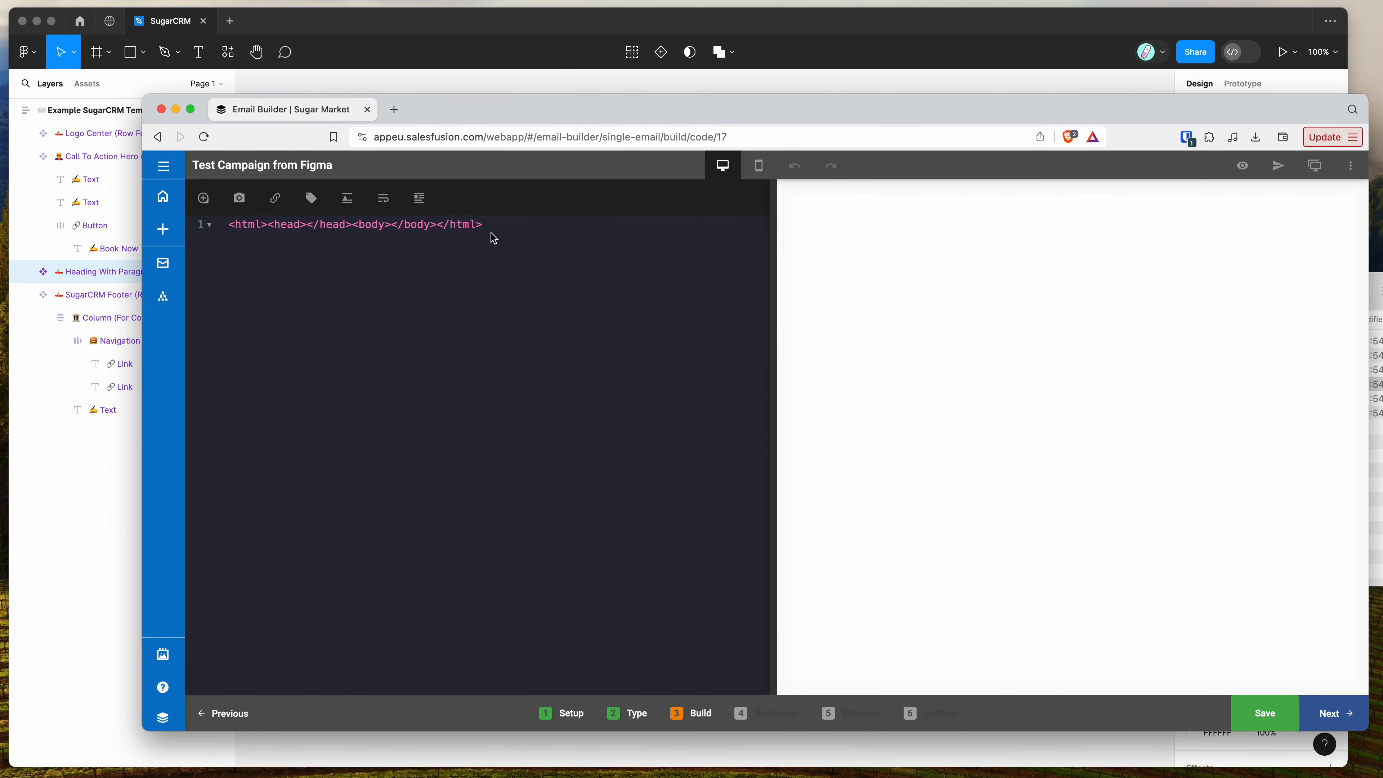
left_click_drag(498, 226, 225, 229)
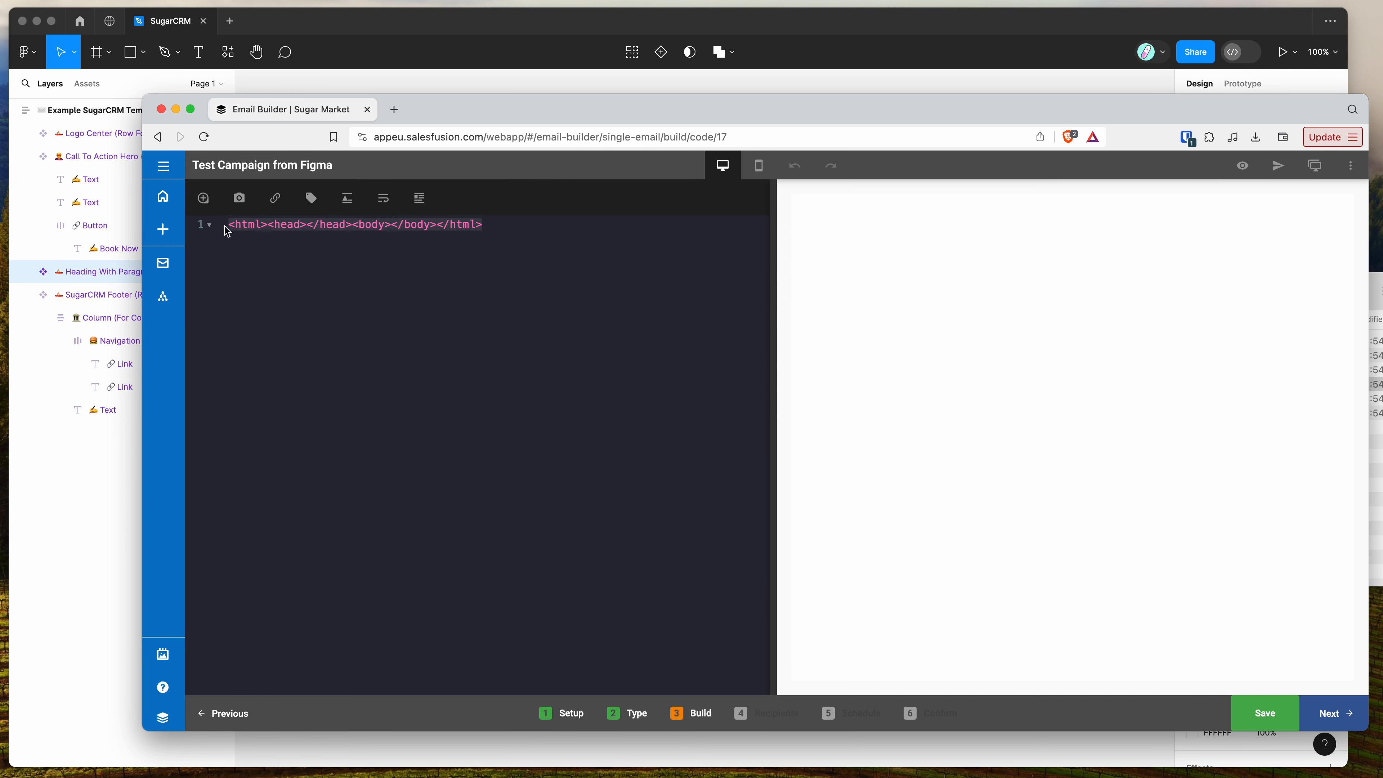
left_click(475, 246)
left_click_drag(488, 225, 201, 229)
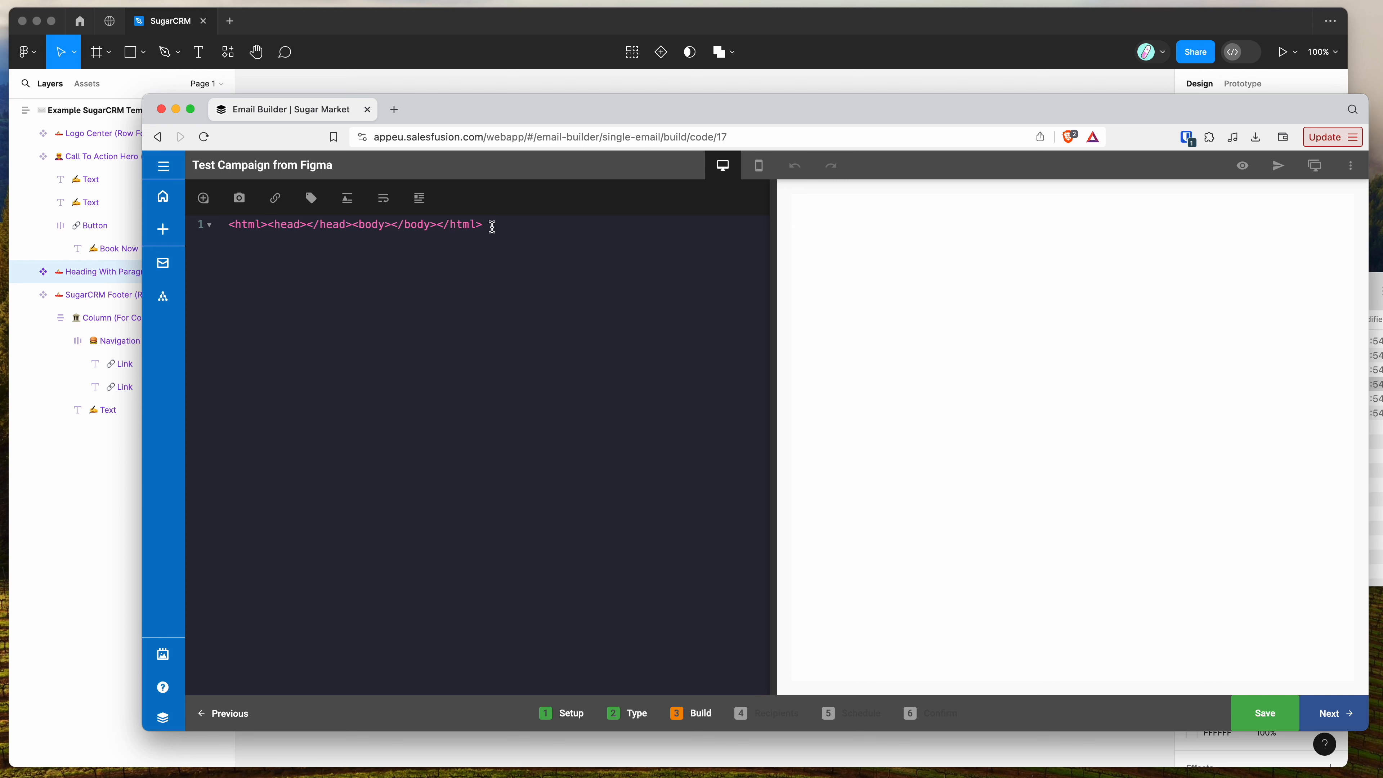
left_click_drag(490, 225, 228, 225)
left_click(369, 297)
key("super+a")
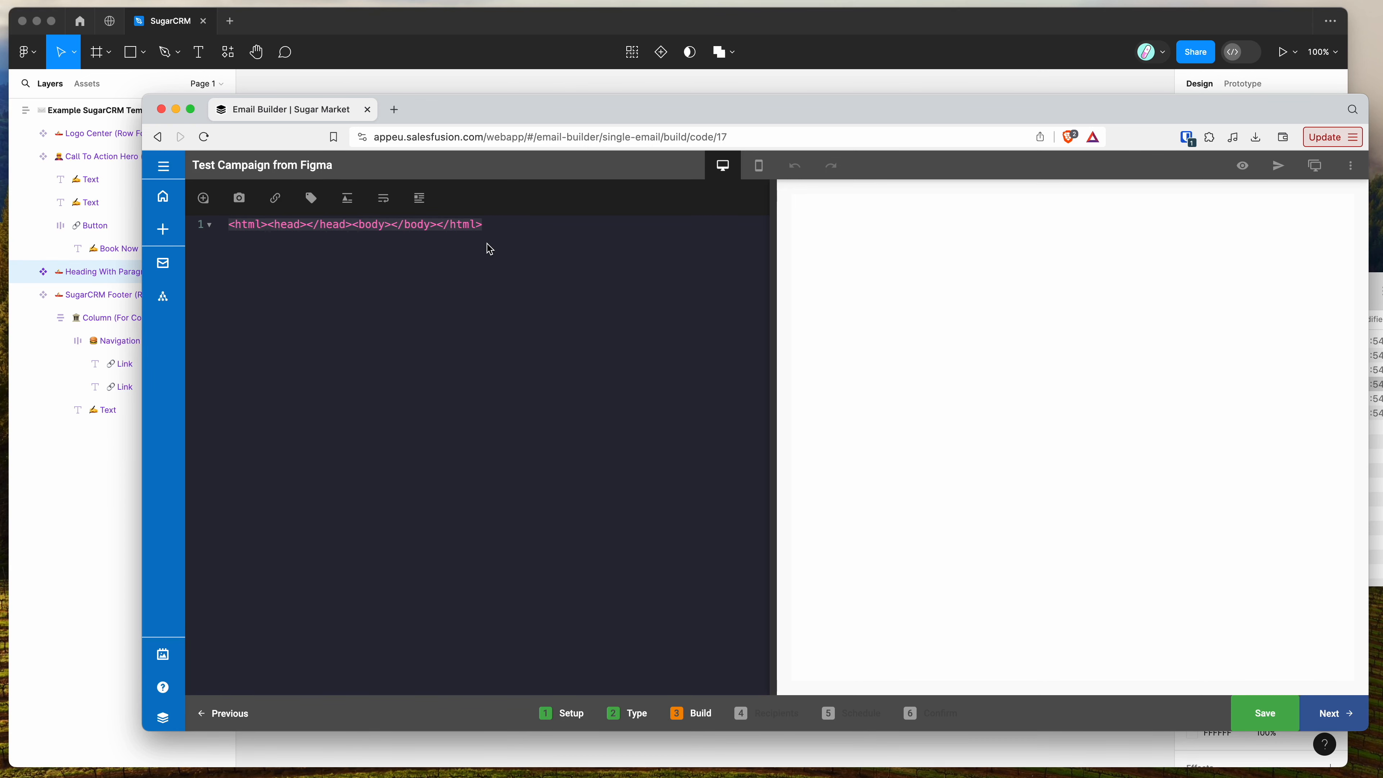
key("BackSpace")
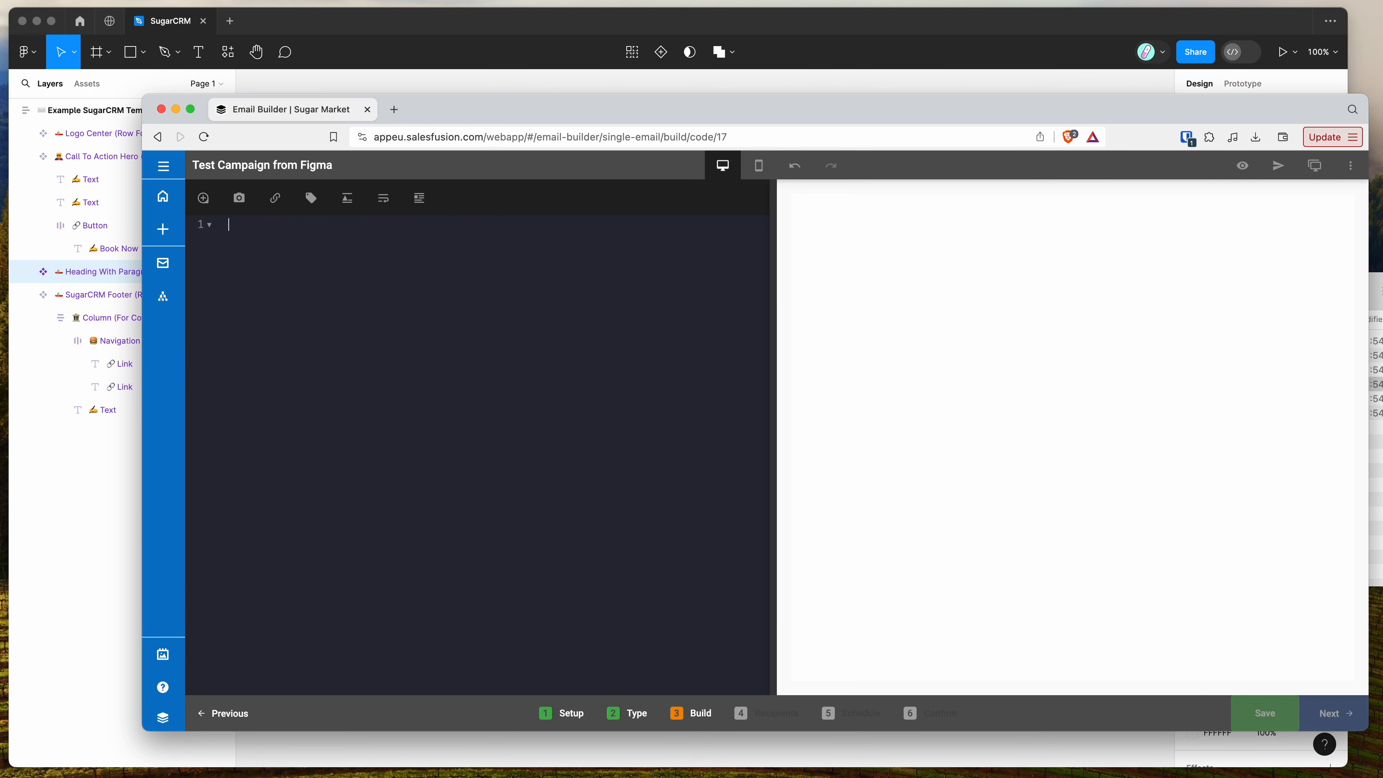
key("super+Tab")
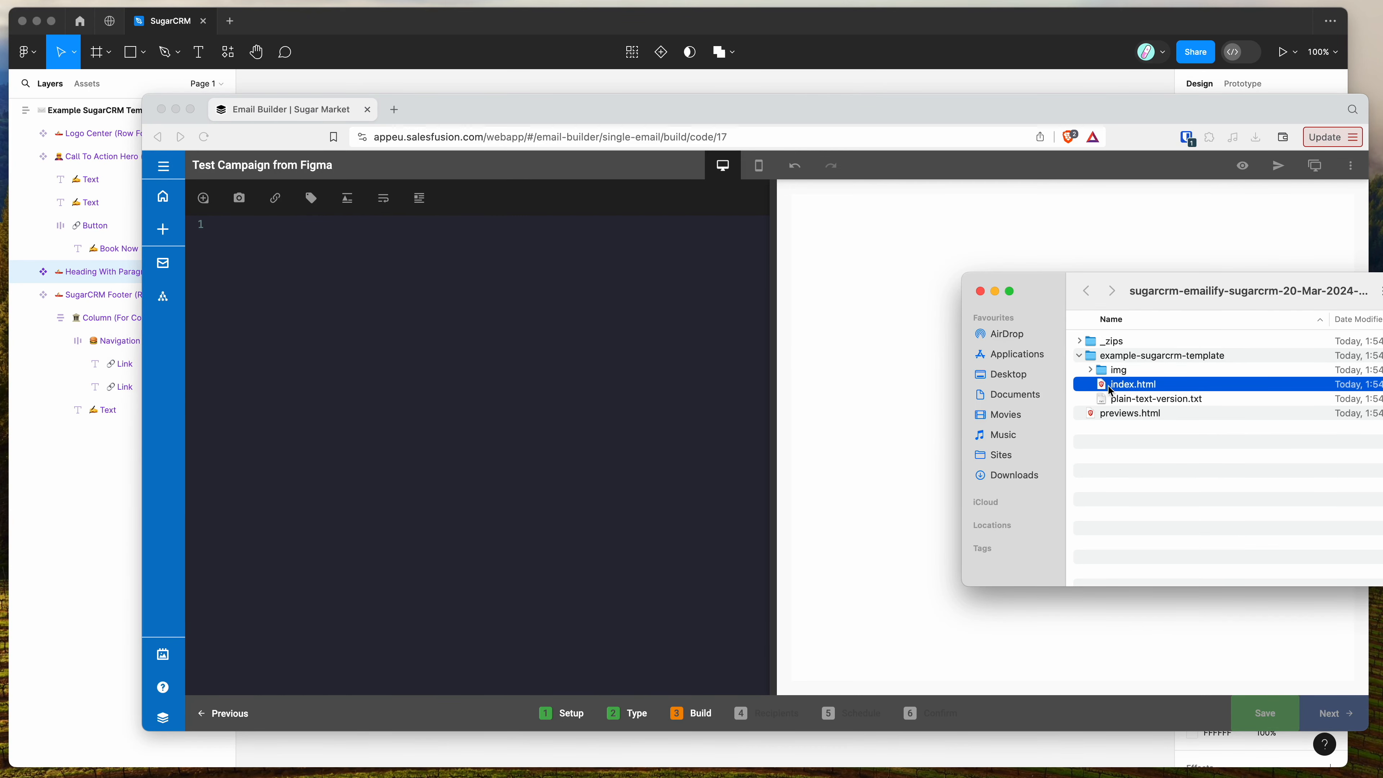
left_click_drag(1153, 390, 440, 323)
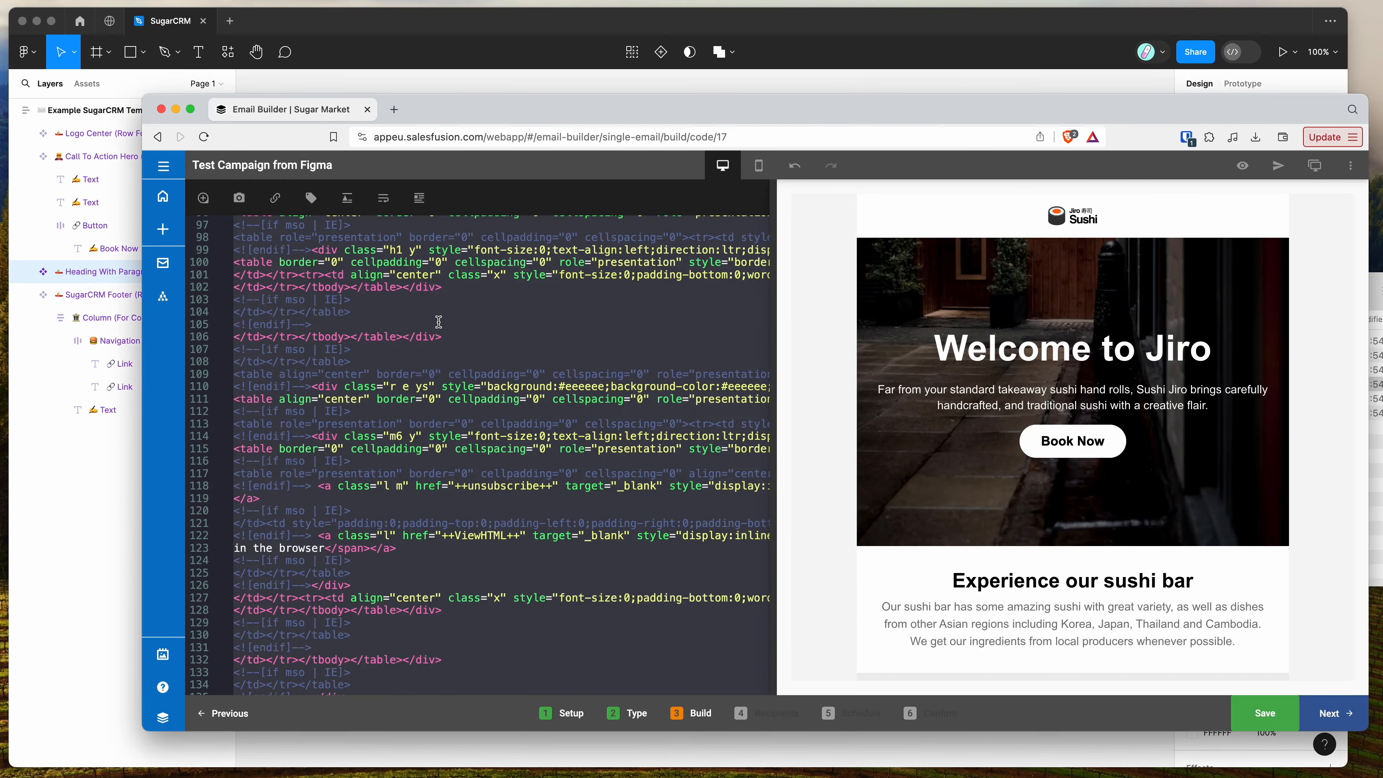
Examine the imported HTML code and the rendered email preview from the header down to the footer.
scroll(442, 349, "up", 3)
scroll(442, 349, "up", 5)
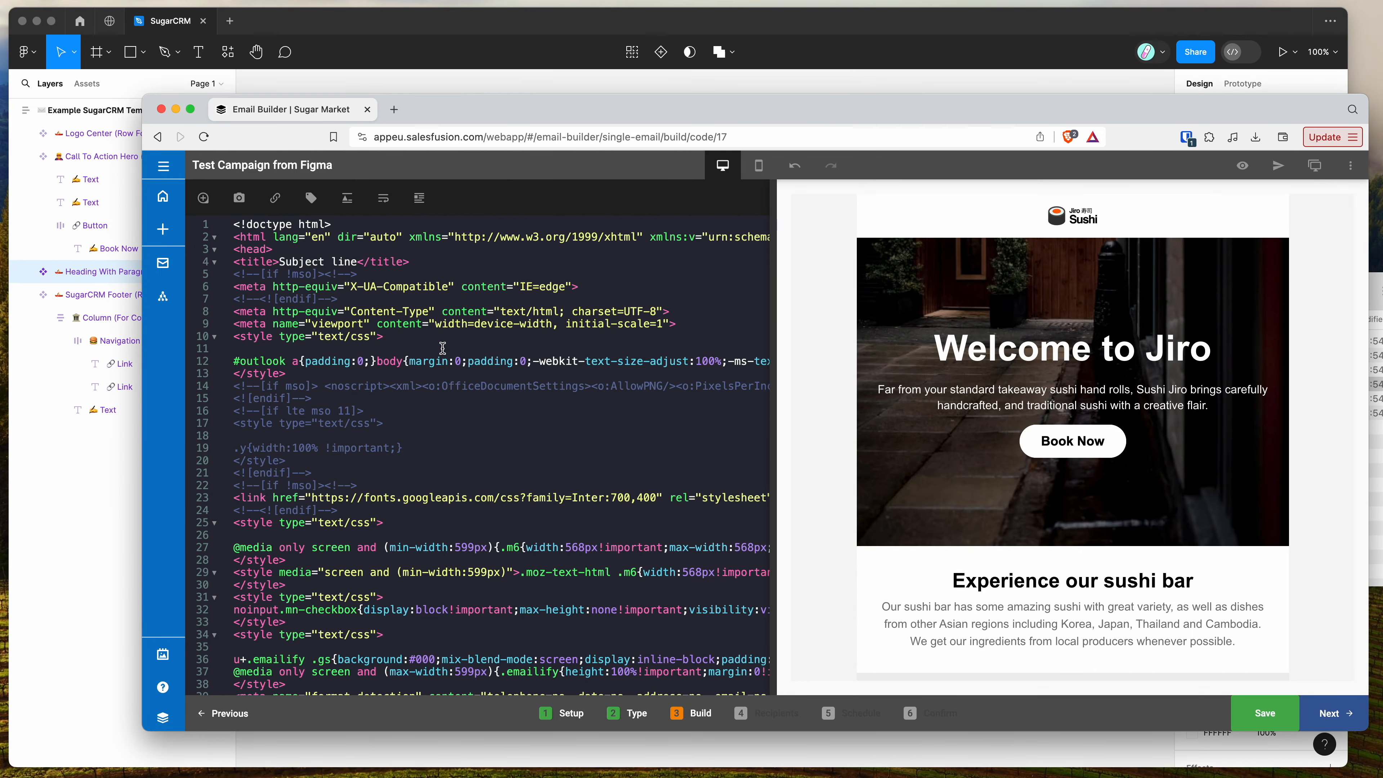
scroll(485, 403, "down", 15)
scroll(486, 404, "down", 3)
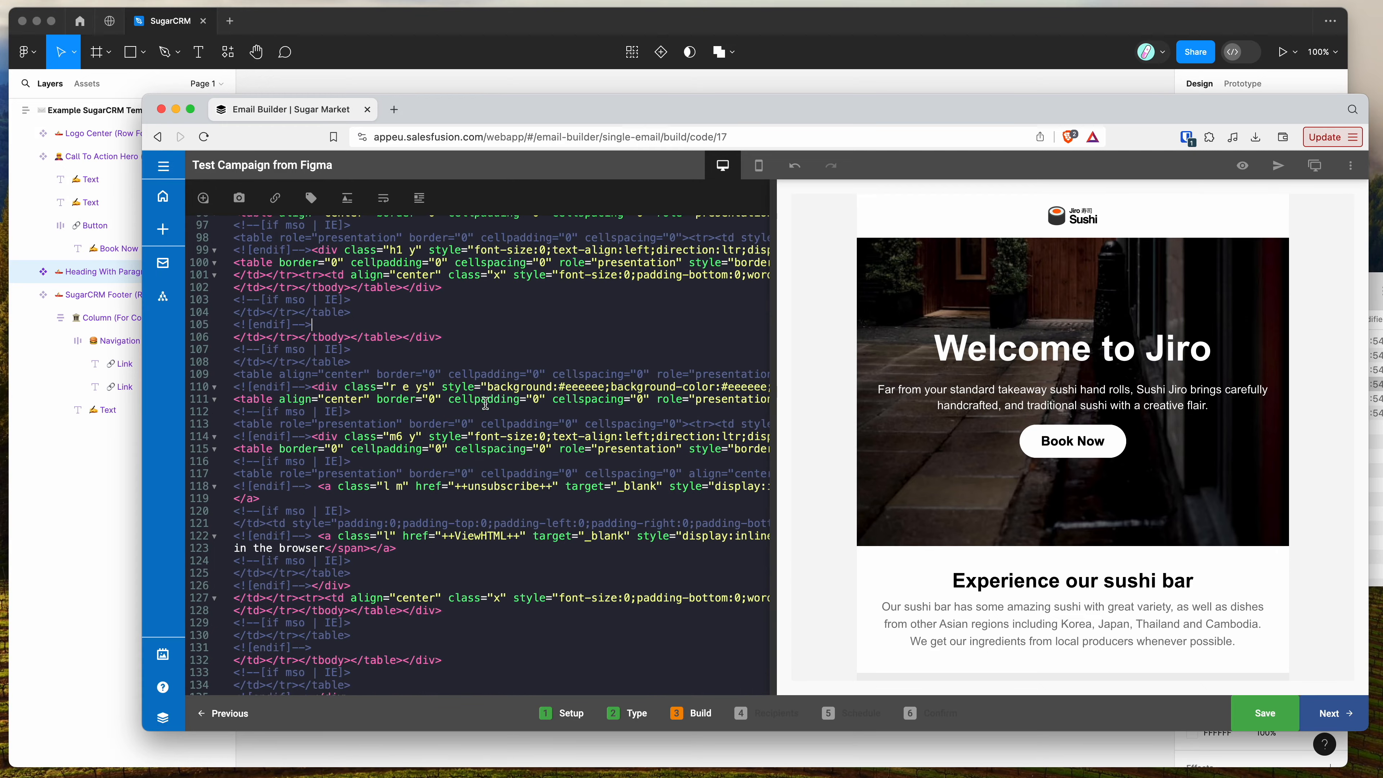
scroll(485, 404, "up", 15)
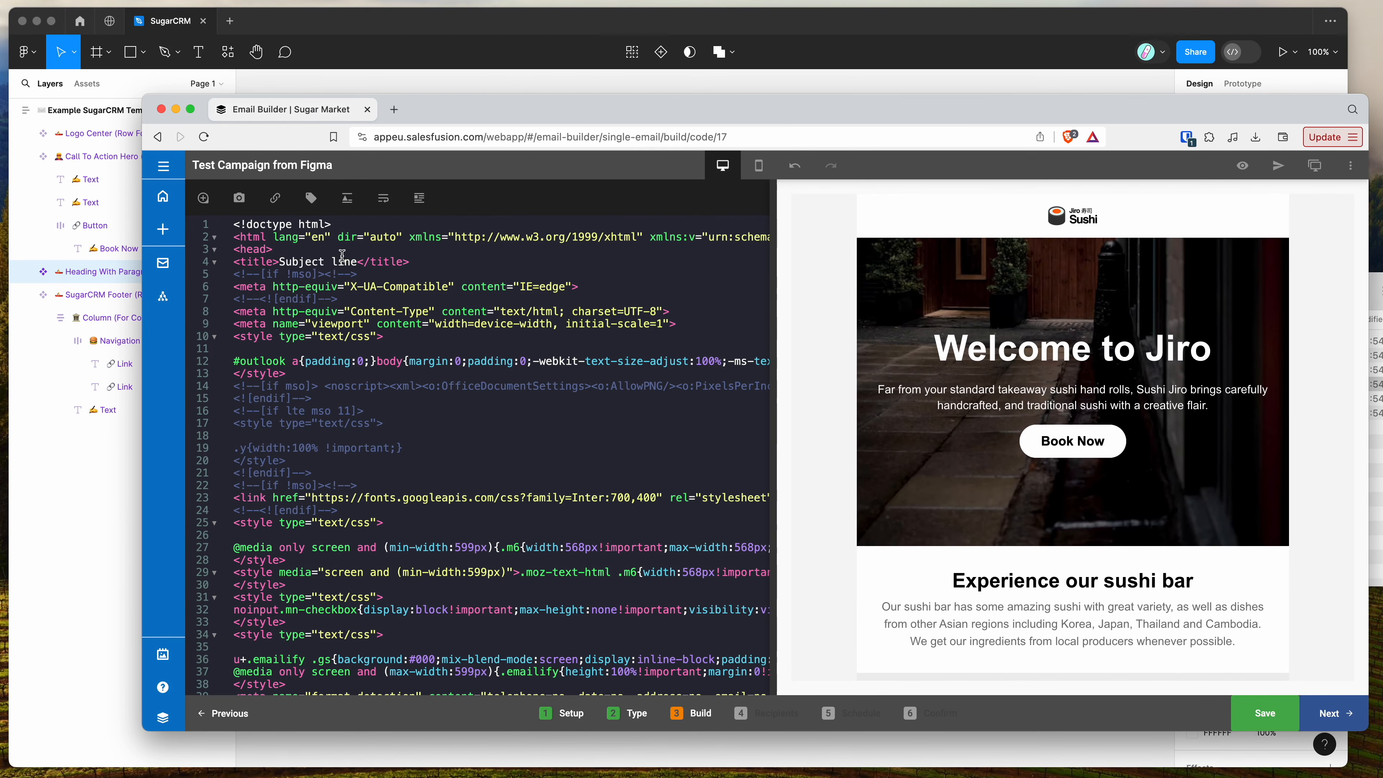
left_click(482, 252)
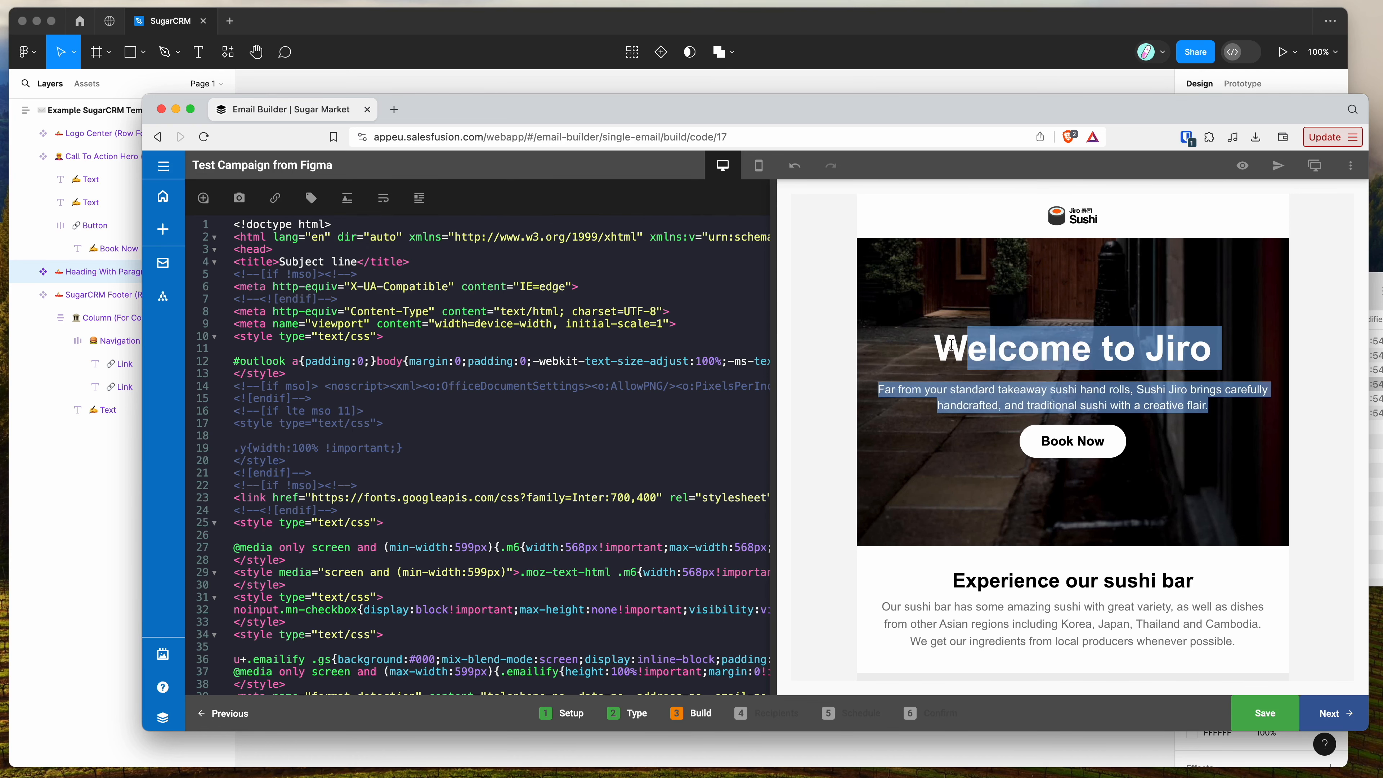
scroll(925, 341, "down", 3)
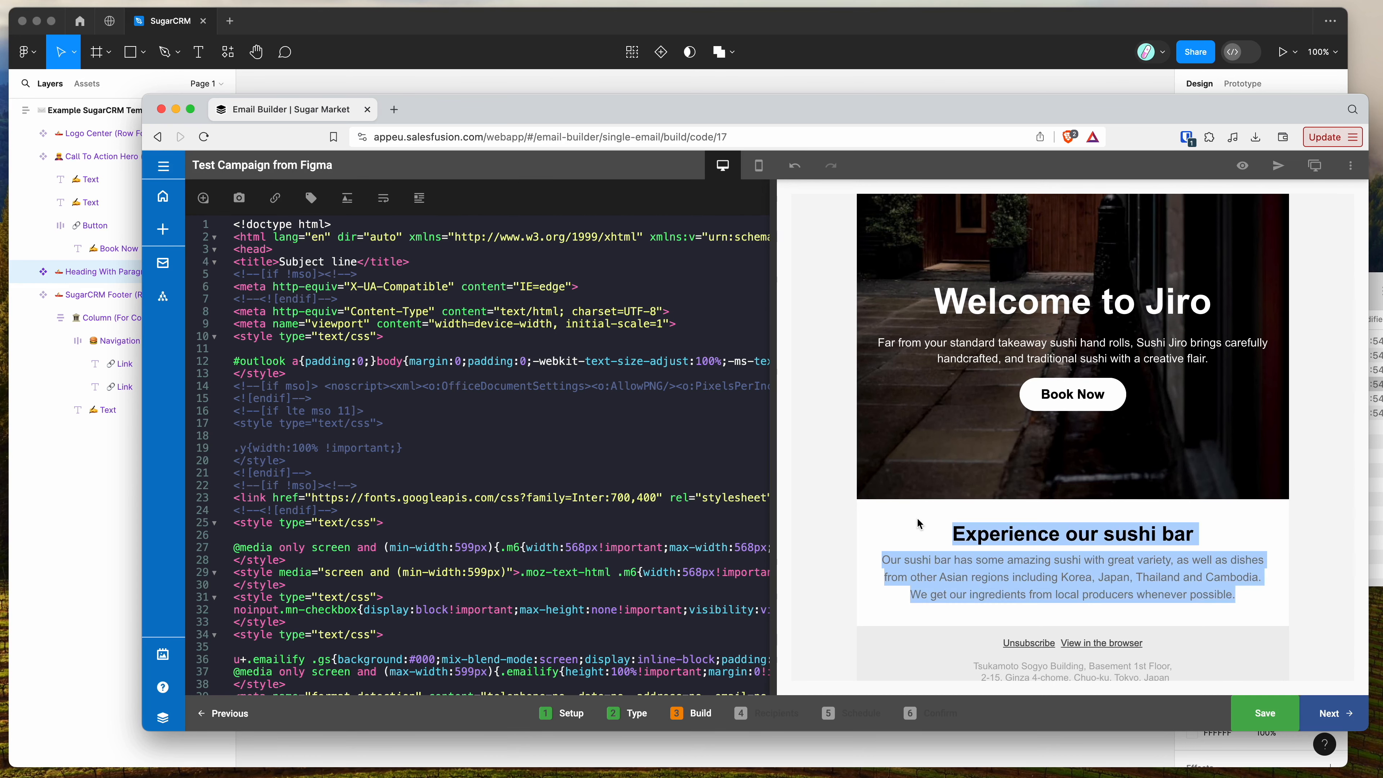
scroll(918, 523, "up", 3)
left_click(1066, 321)
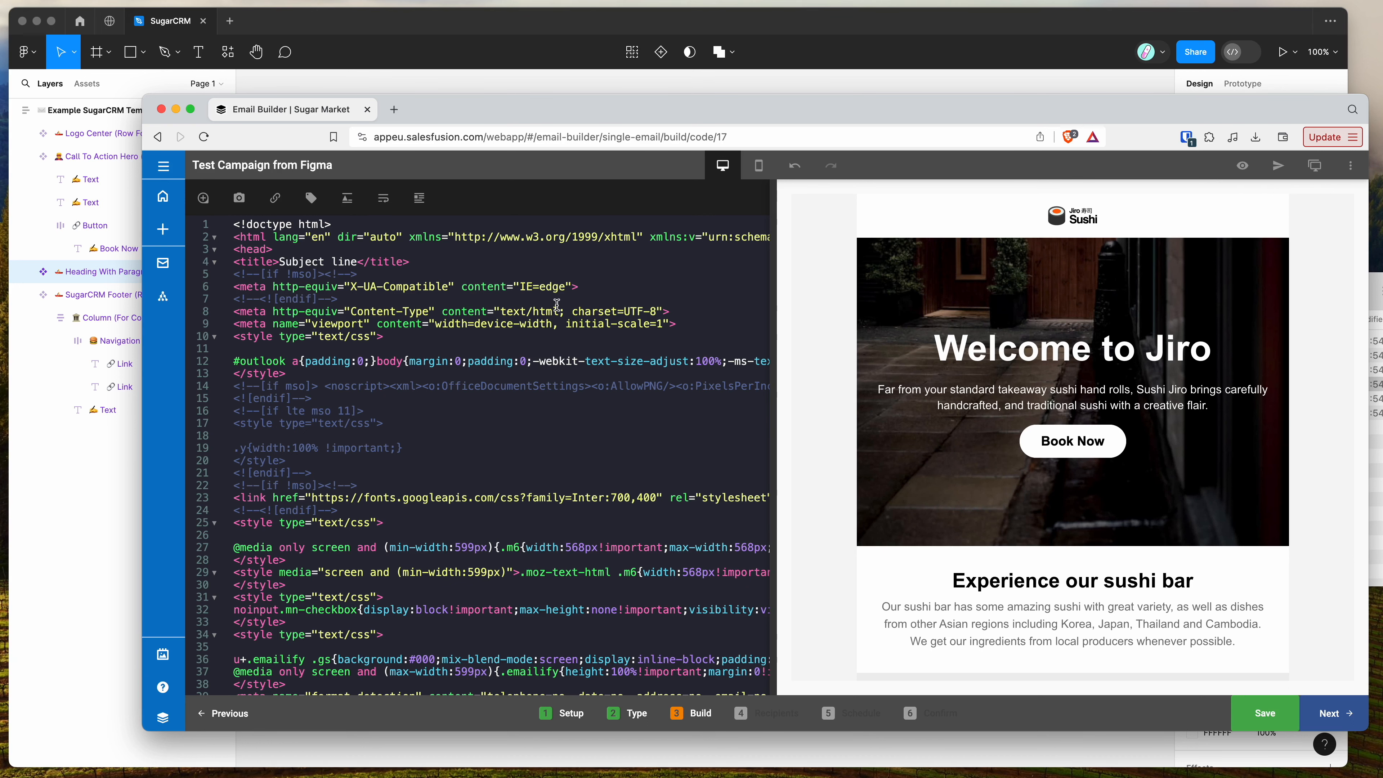
left_click(536, 352)
Save the campaign, continue to the Recipients stage and dismiss the save notification.
left_click(1262, 718)
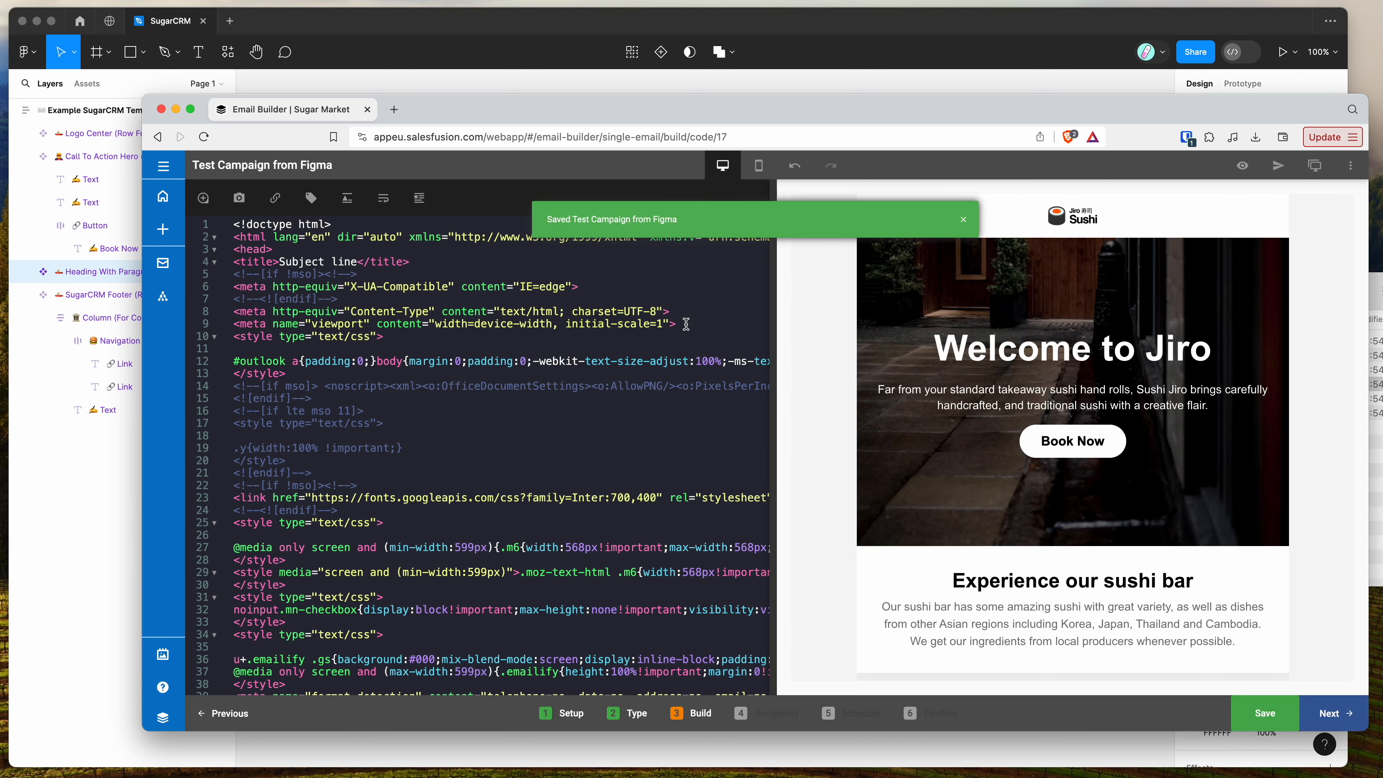
left_click_drag(546, 219, 674, 219)
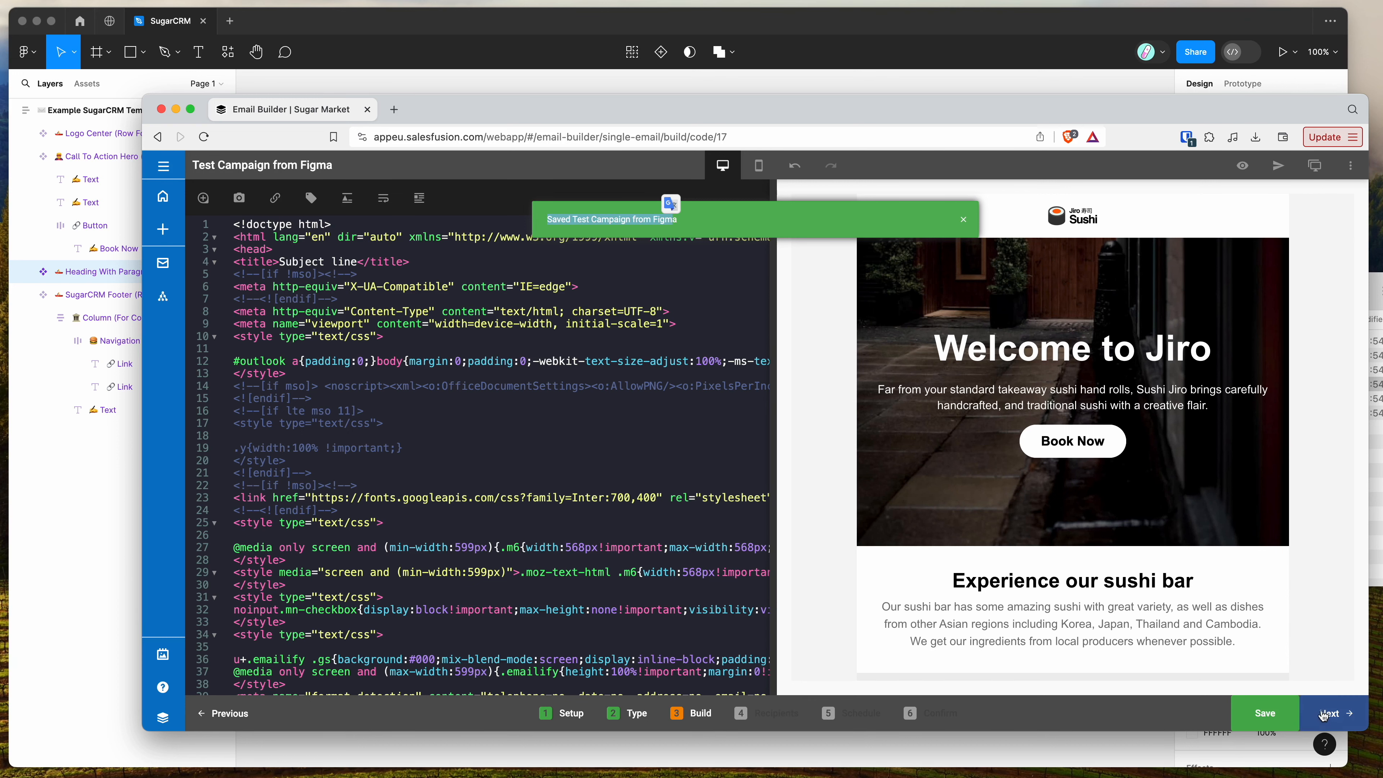
left_click(1334, 714)
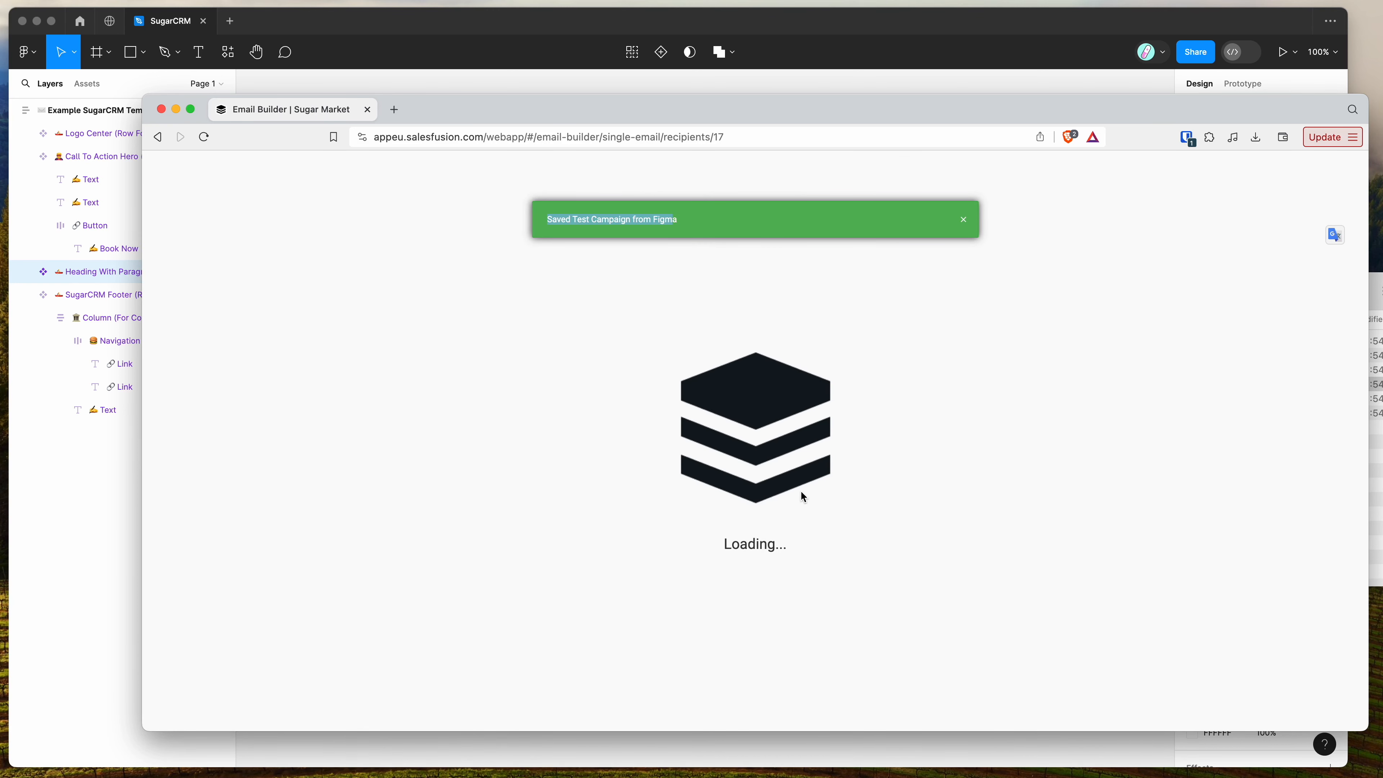
left_click(966, 222)
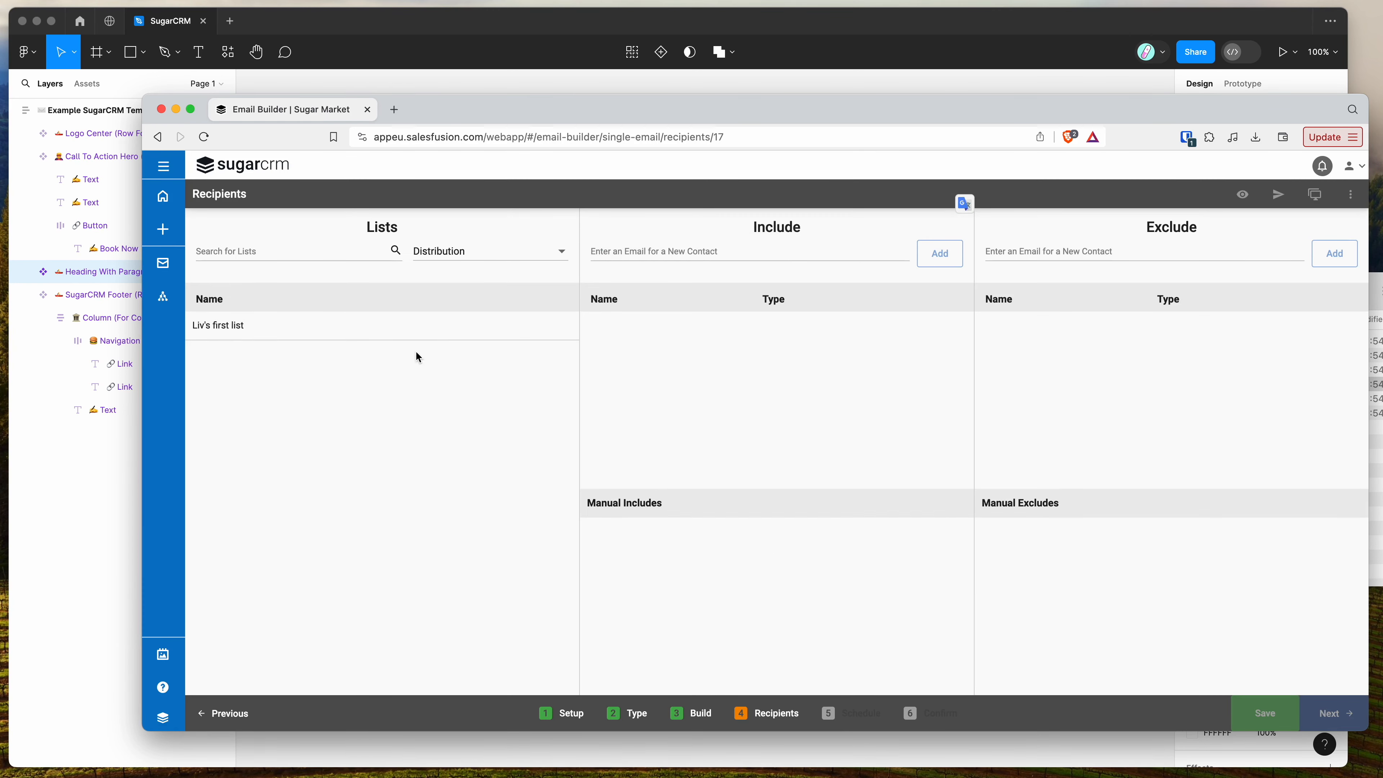
Add the available distribution list to the campaign's included recipients and continue to the Schedule stage.
left_click_drag(247, 323, 655, 325)
left_click(1326, 714)
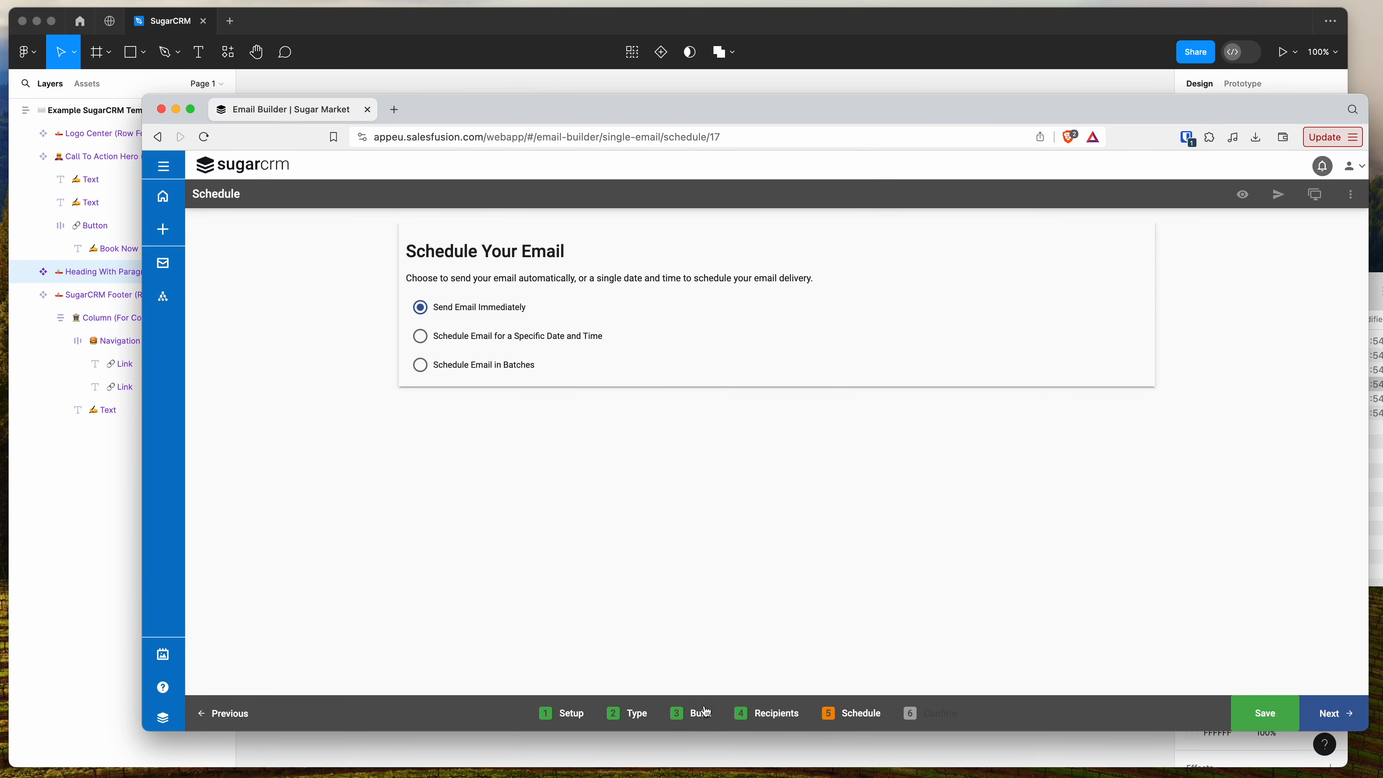
Return to the Build stage and look through the campaign's HTML code beside the rendered email preview.
left_click(695, 722)
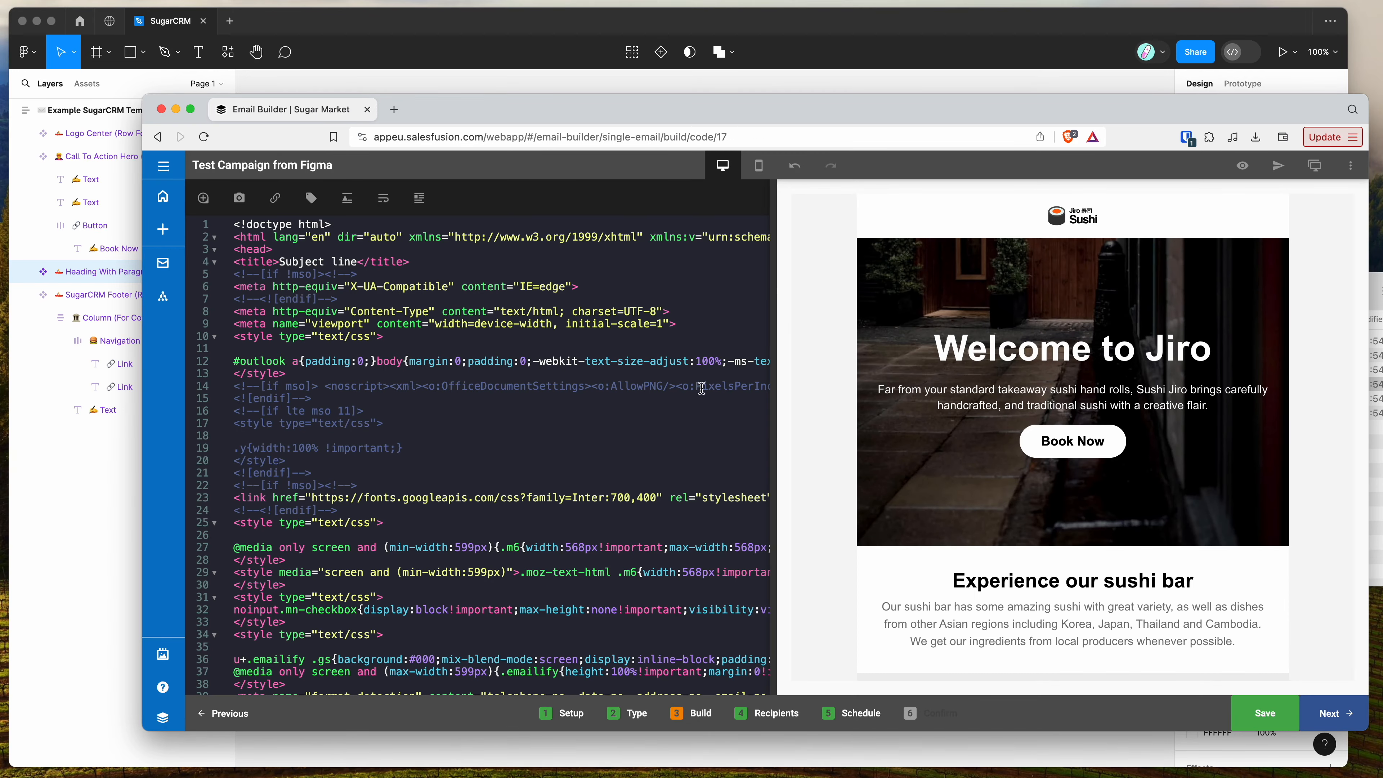
left_click(482, 456)
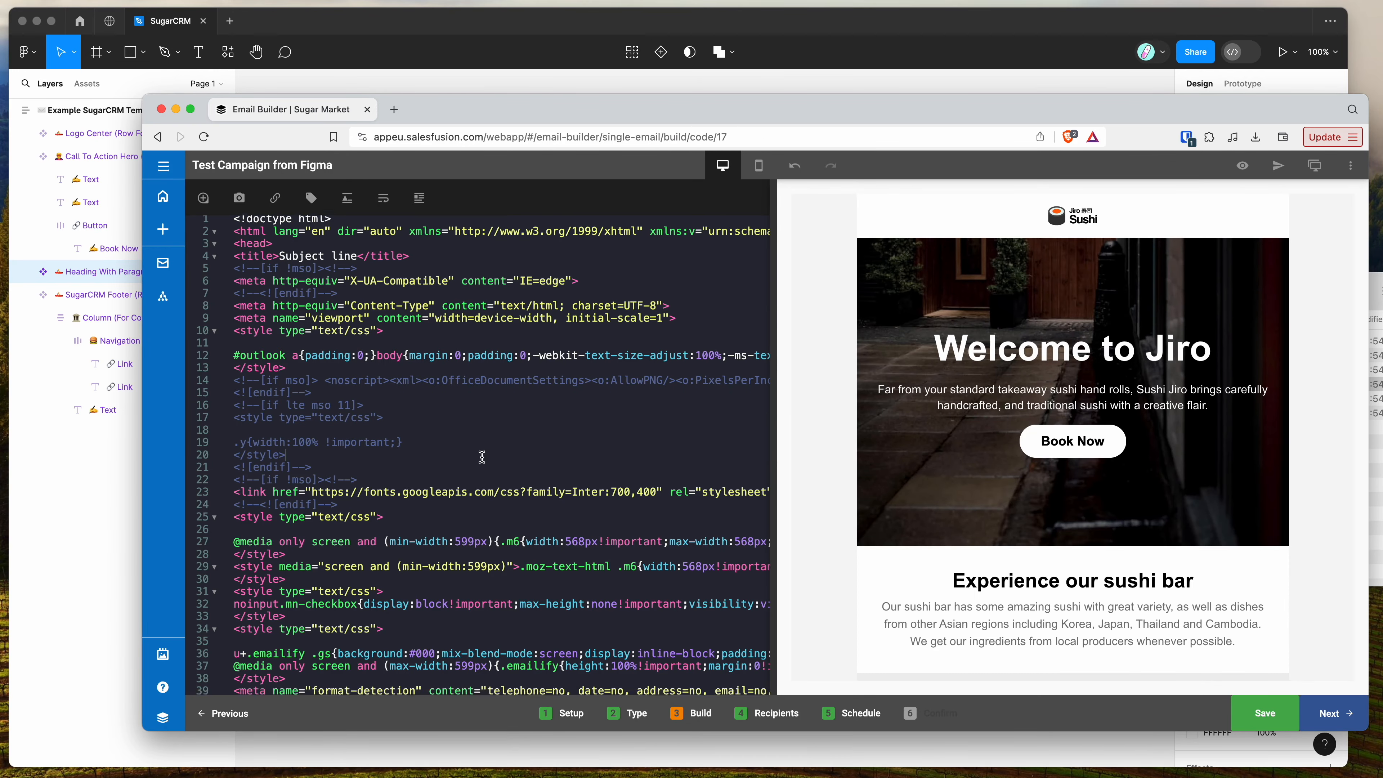
scroll(482, 457, "down", 10)
scroll(482, 457, "up", 10)
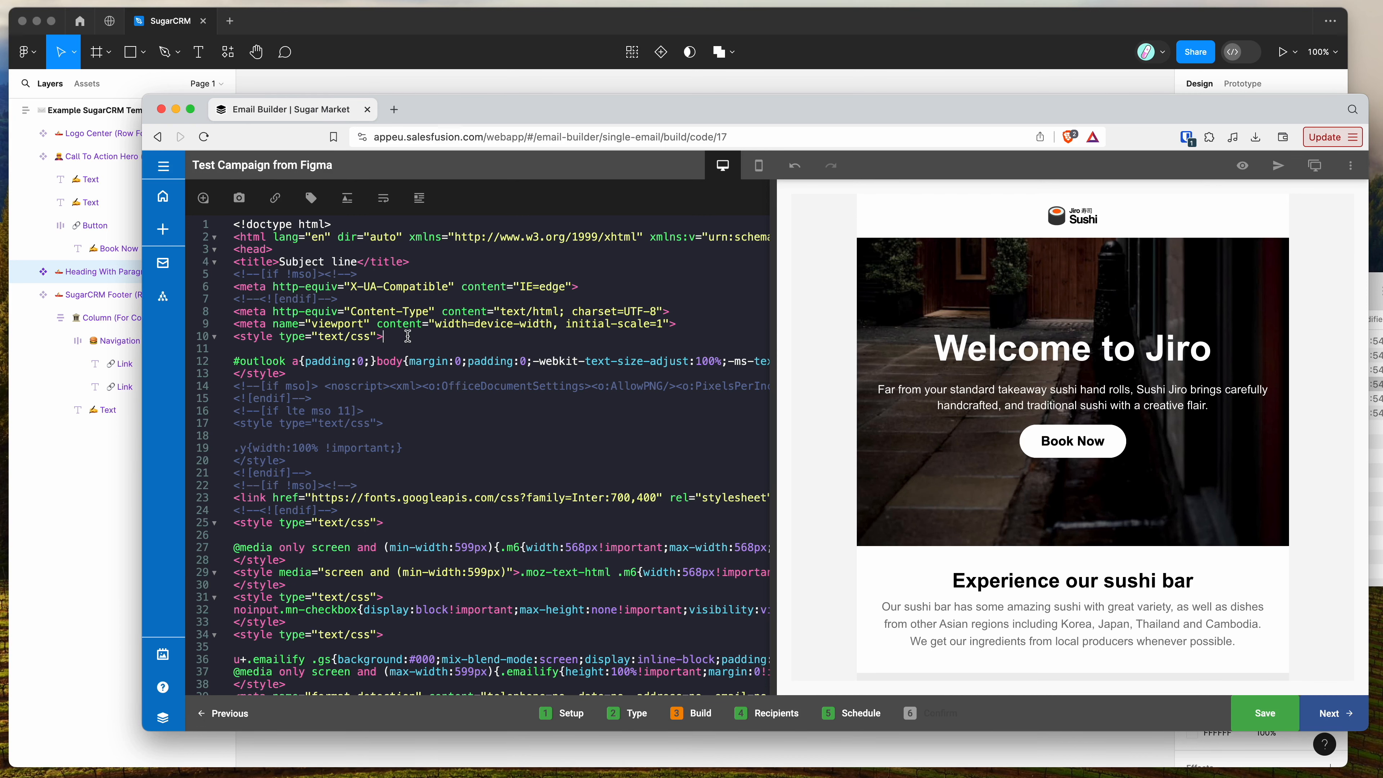
Switch to Figma to compare the original email design with the Sugar Market preview and read Emailify's SugarCRM export instructions.
left_click(54, 509)
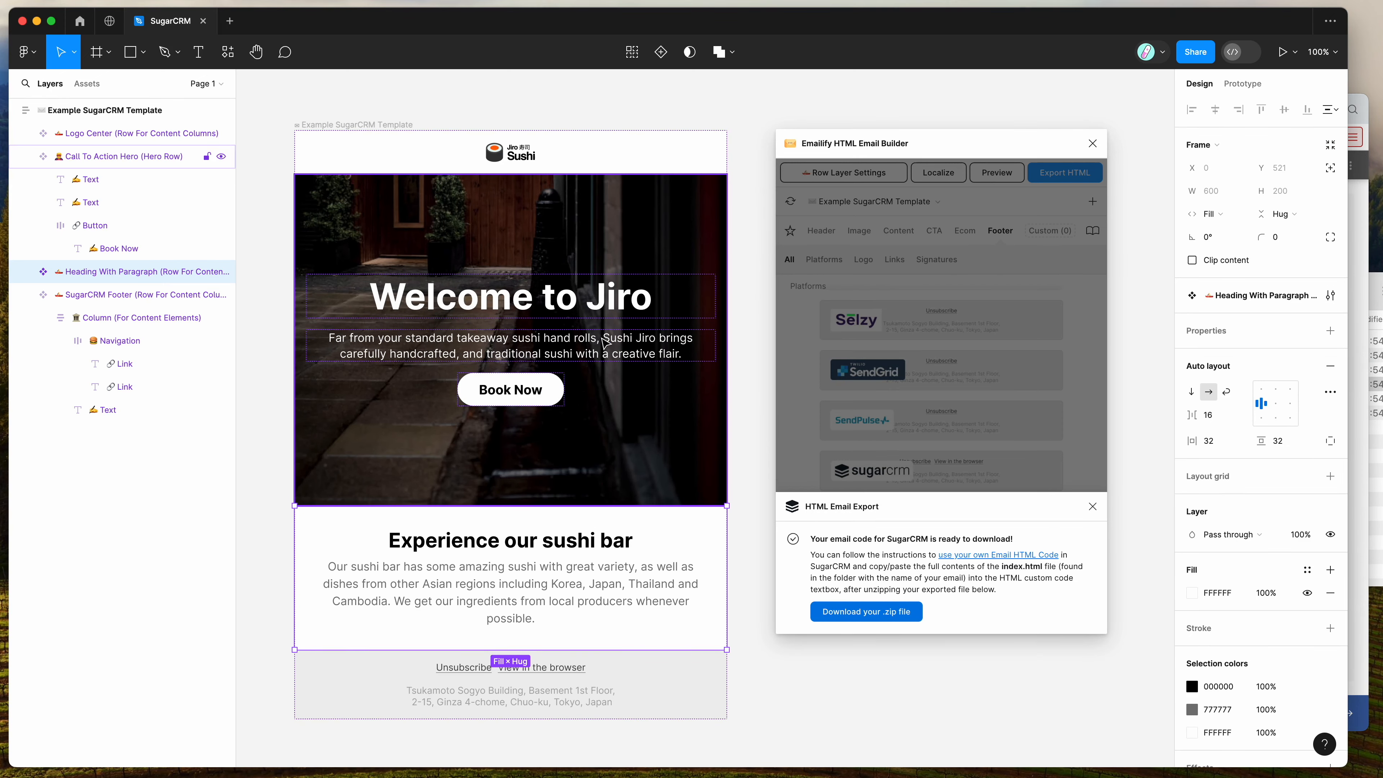
left_click(1364, 339)
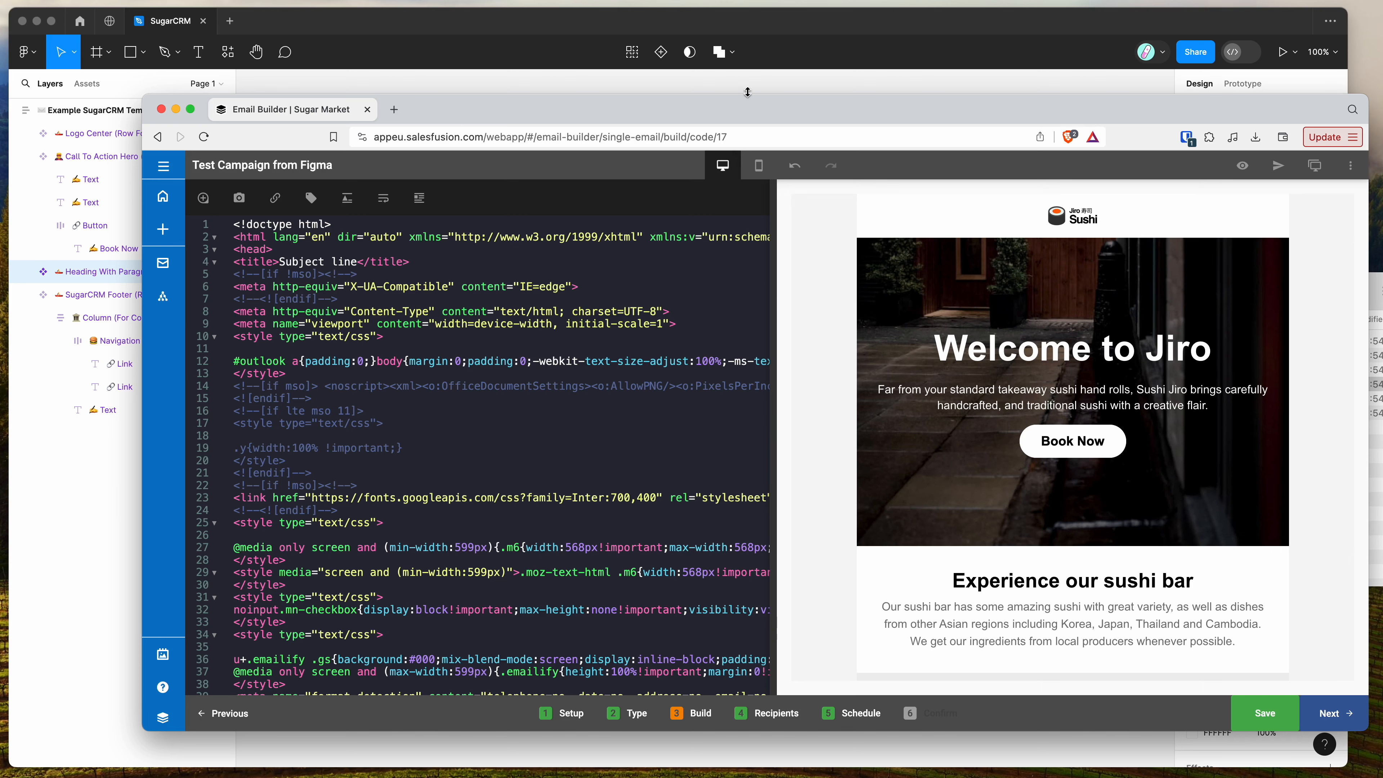
left_click(752, 29)
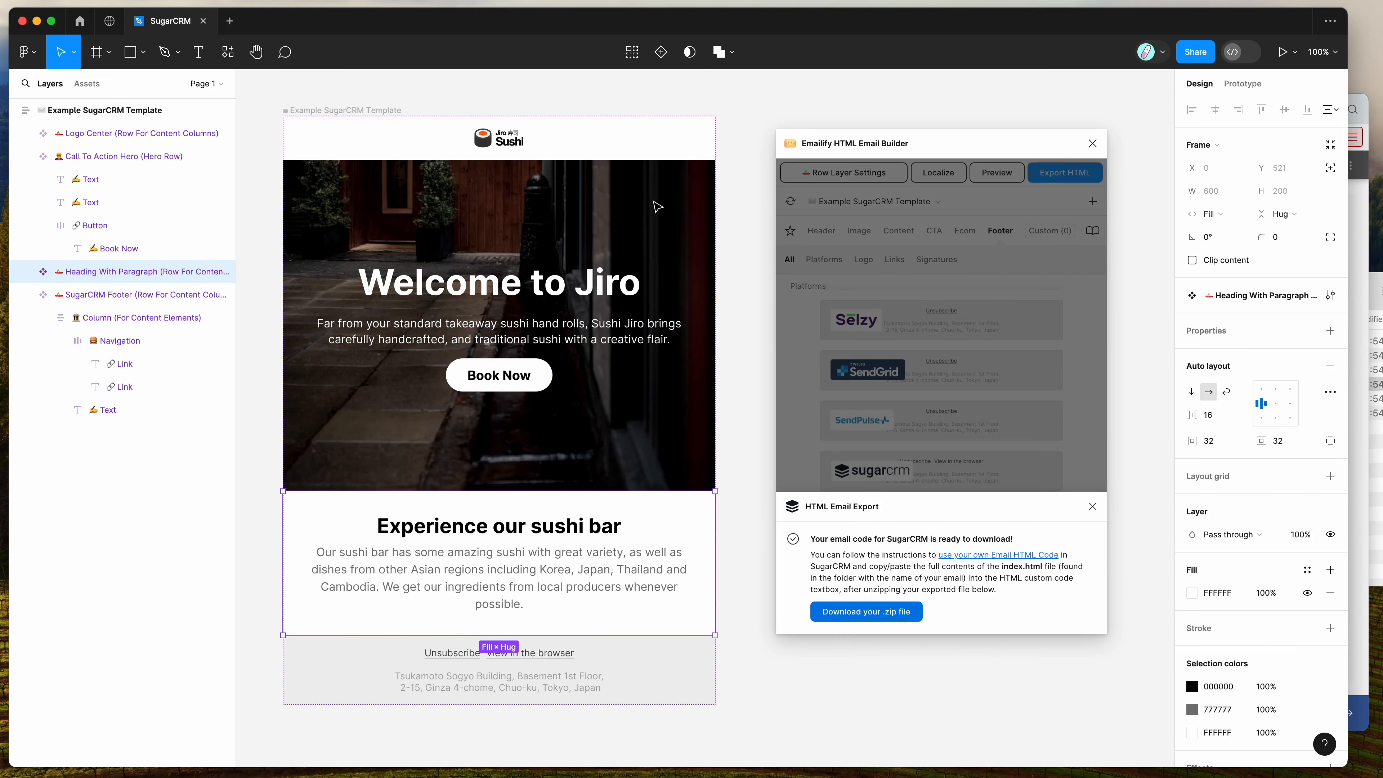
scroll(658, 207, "left", 1)
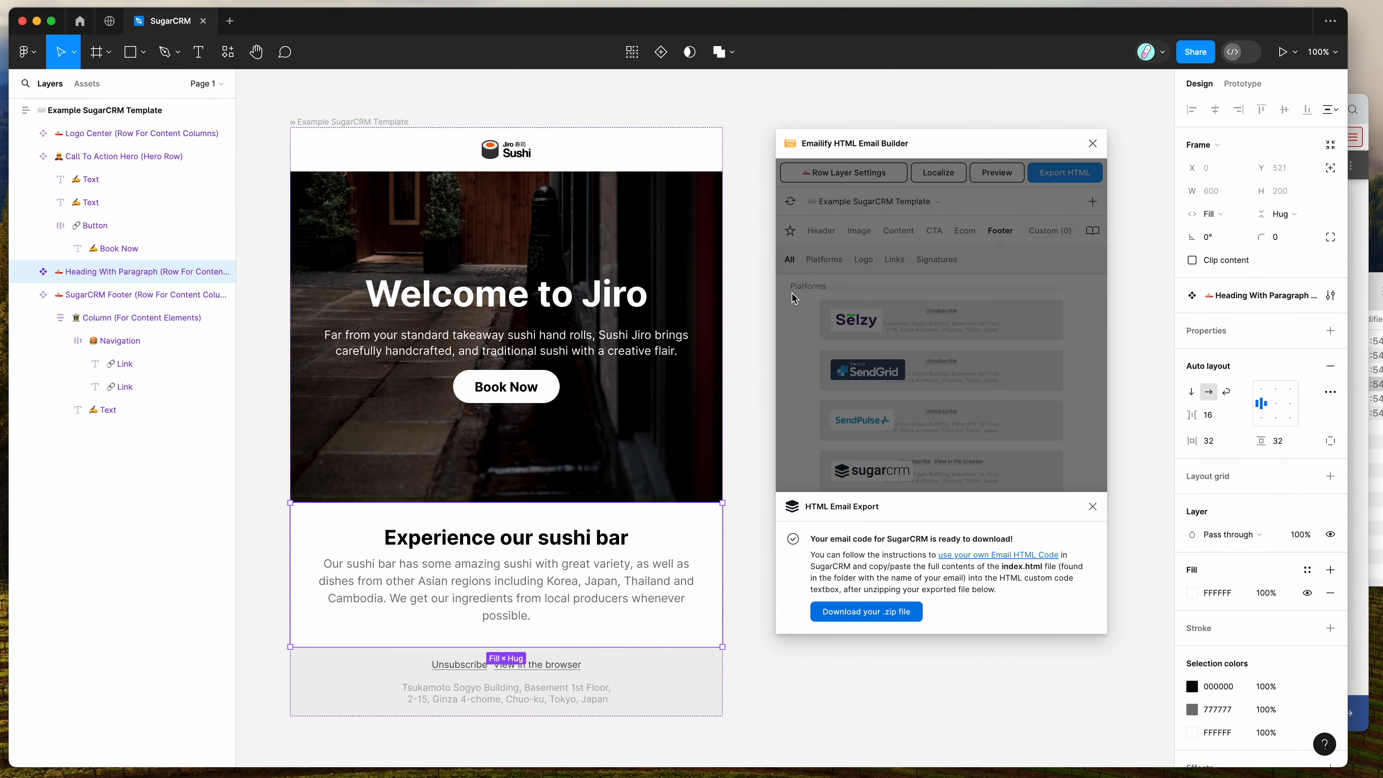
left_click_drag(821, 536, 927, 536)
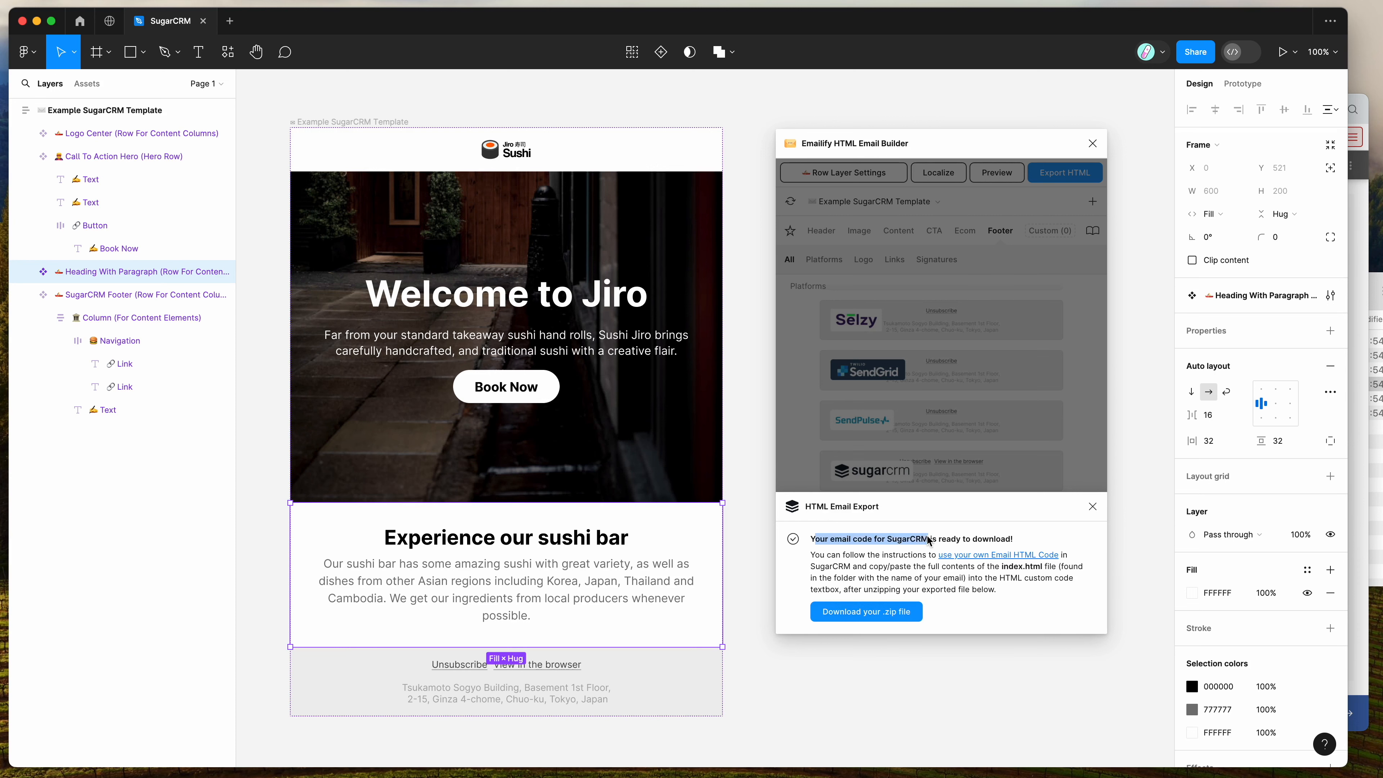
left_click(908, 544)
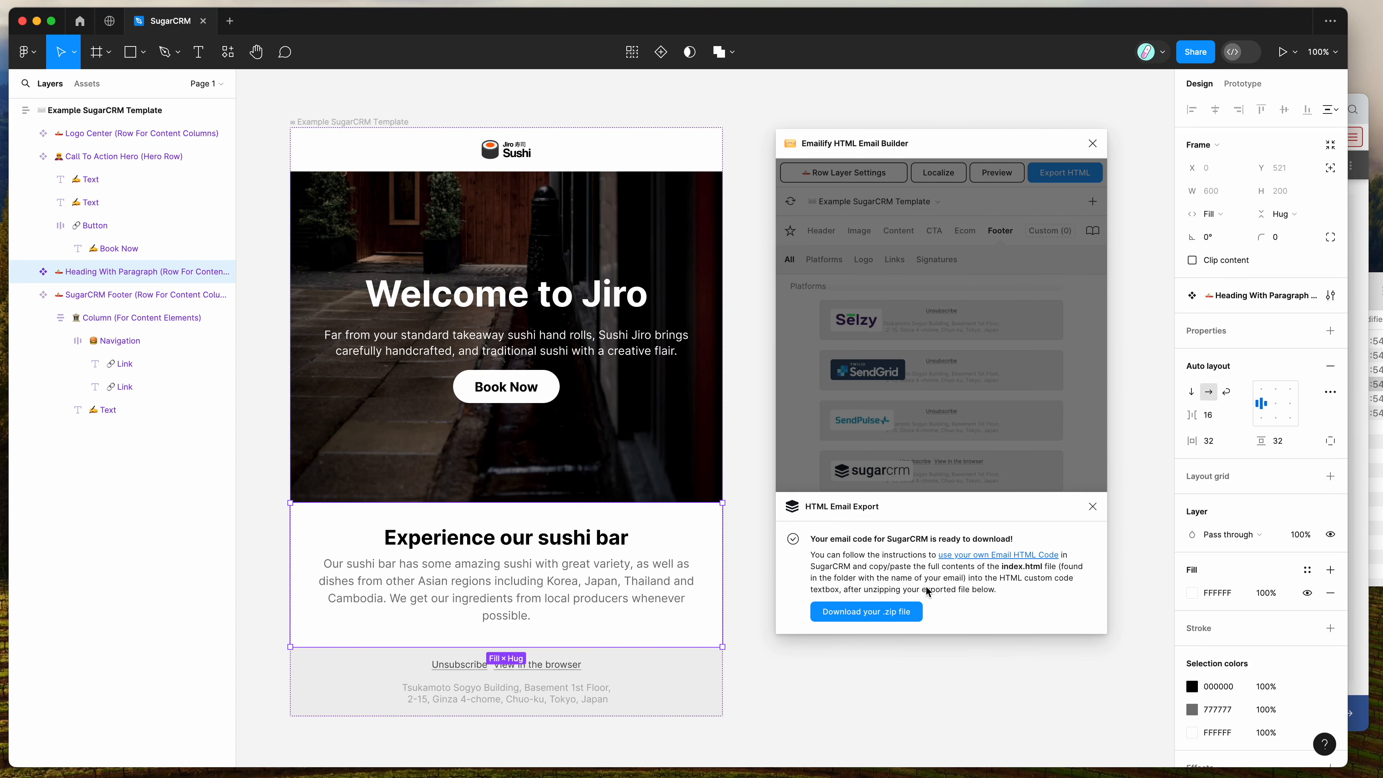
Switch back to Sugar Market and examine the opening lines of the Test Campaign from Figma HTML code.
left_click(1366, 104)
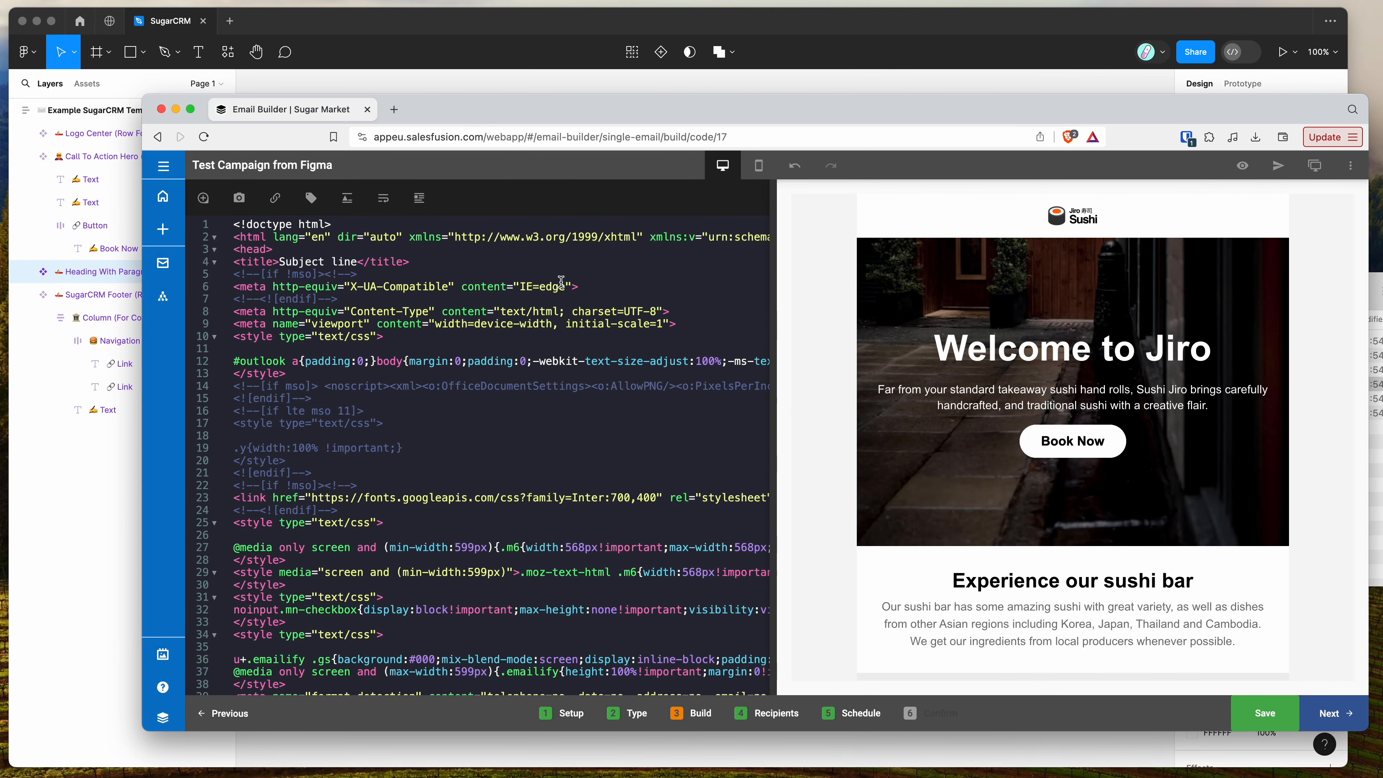
left_click_drag(567, 342, 163, 199)
left_click(398, 342)
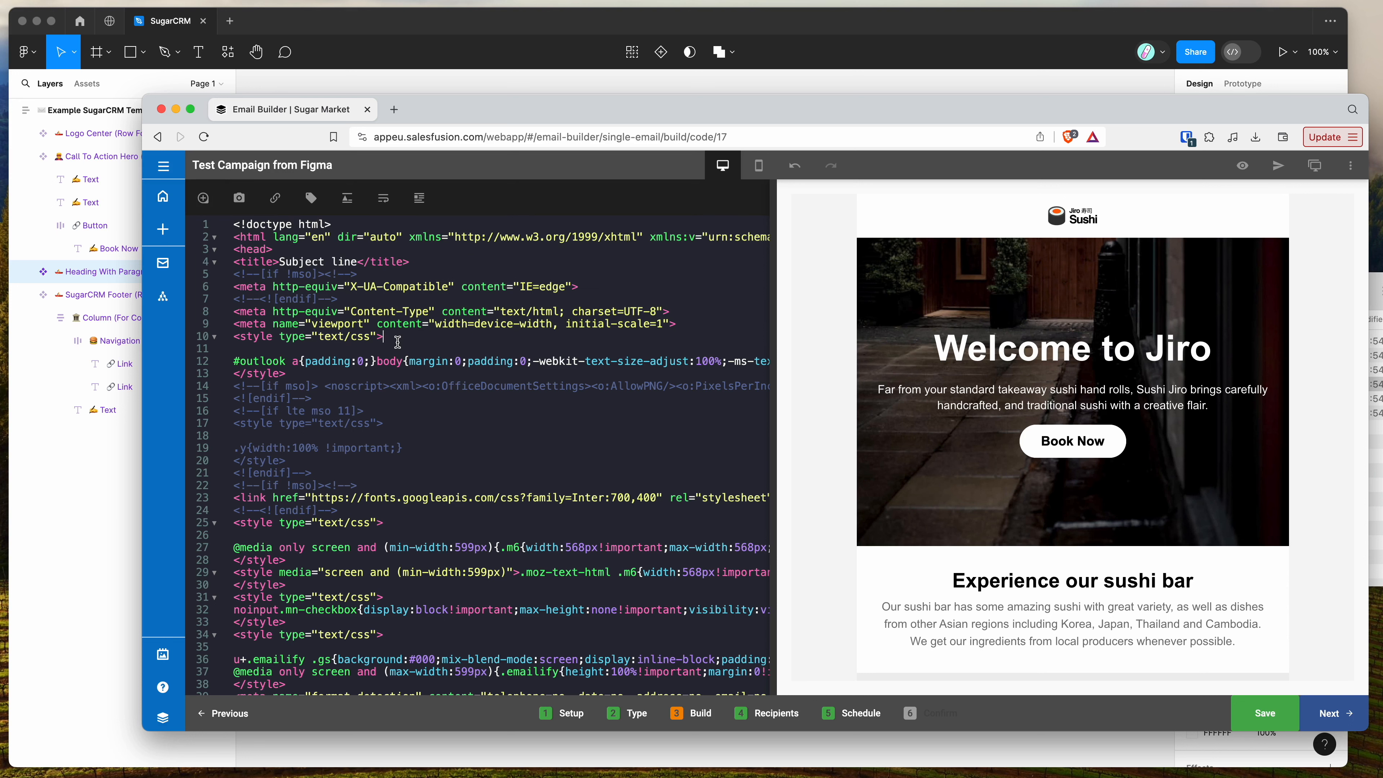